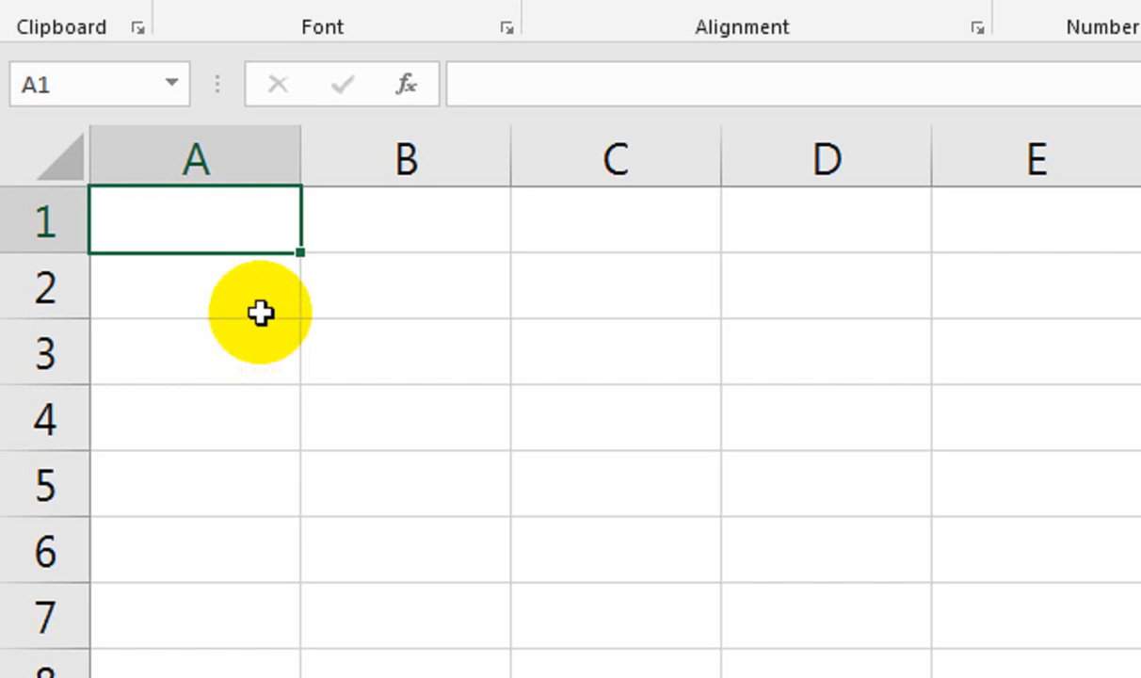
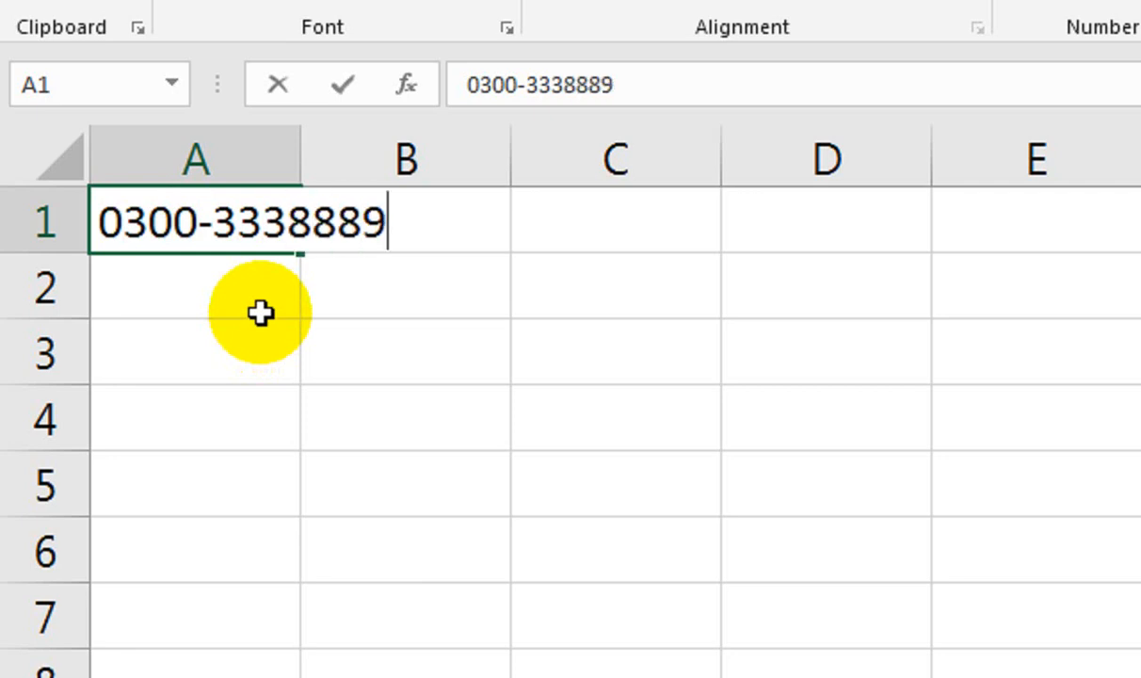
# Enter a hyphenated mobile number, leading zero included, in A1.
pyautogui.press('Return')
pyautogui.press('Up')
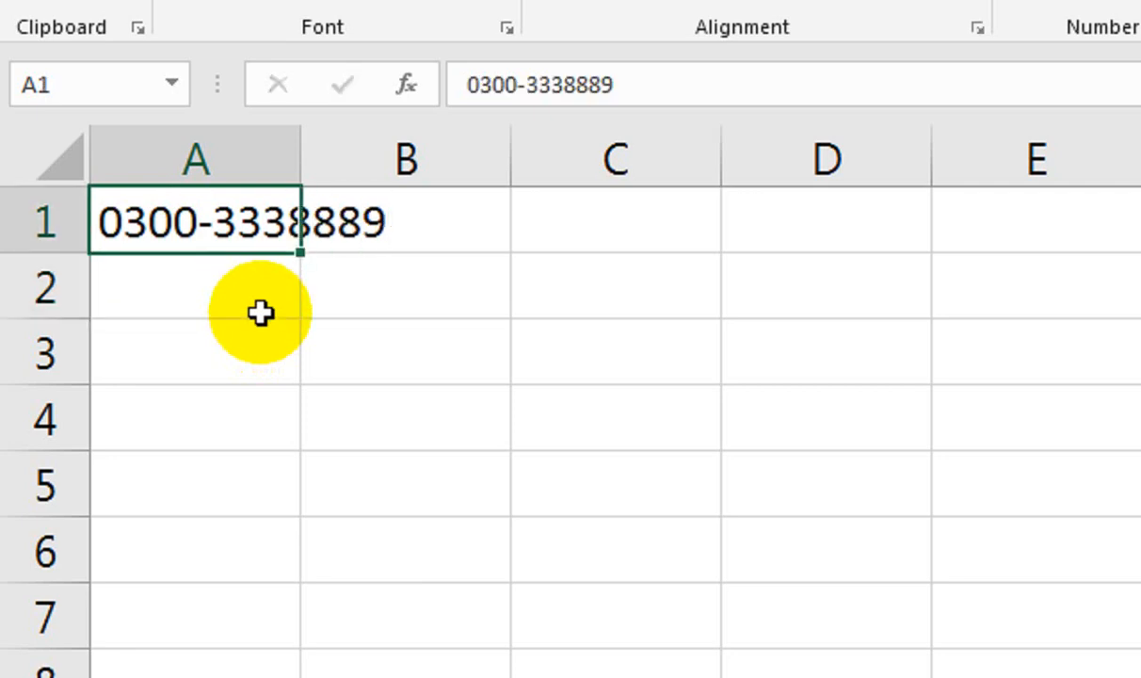
# Enter the identical mobile number in A2, fixing typos along the way.
pyautogui.click(260, 314)
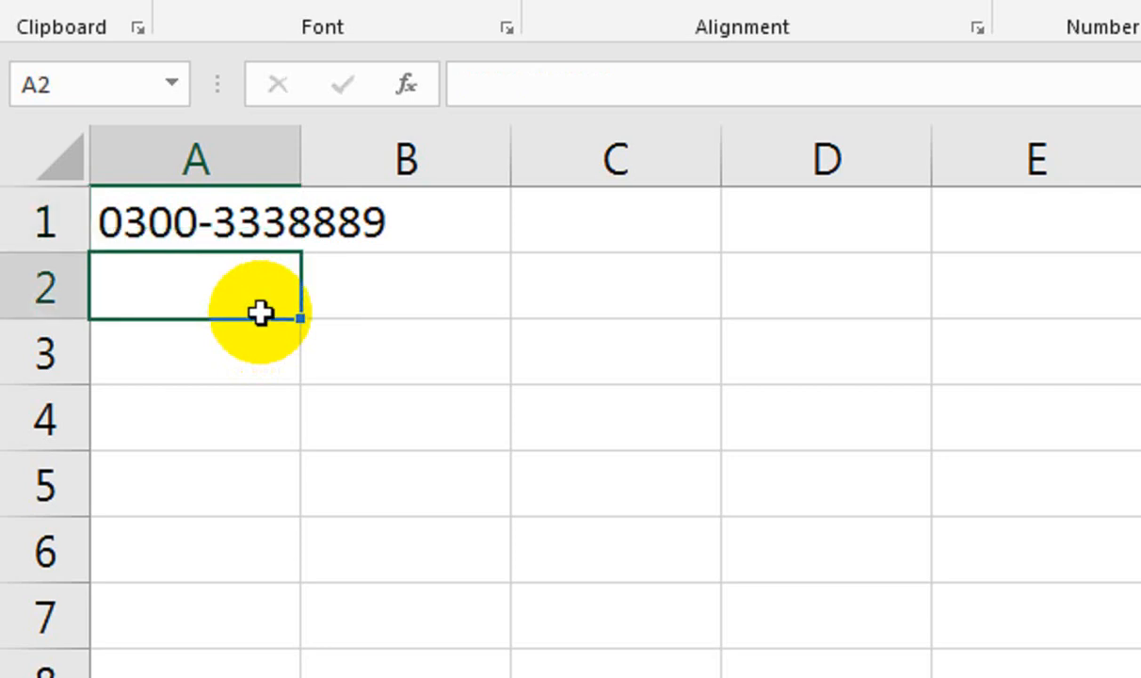
pyautogui.write('09')
pyautogui.press('BackSpace')
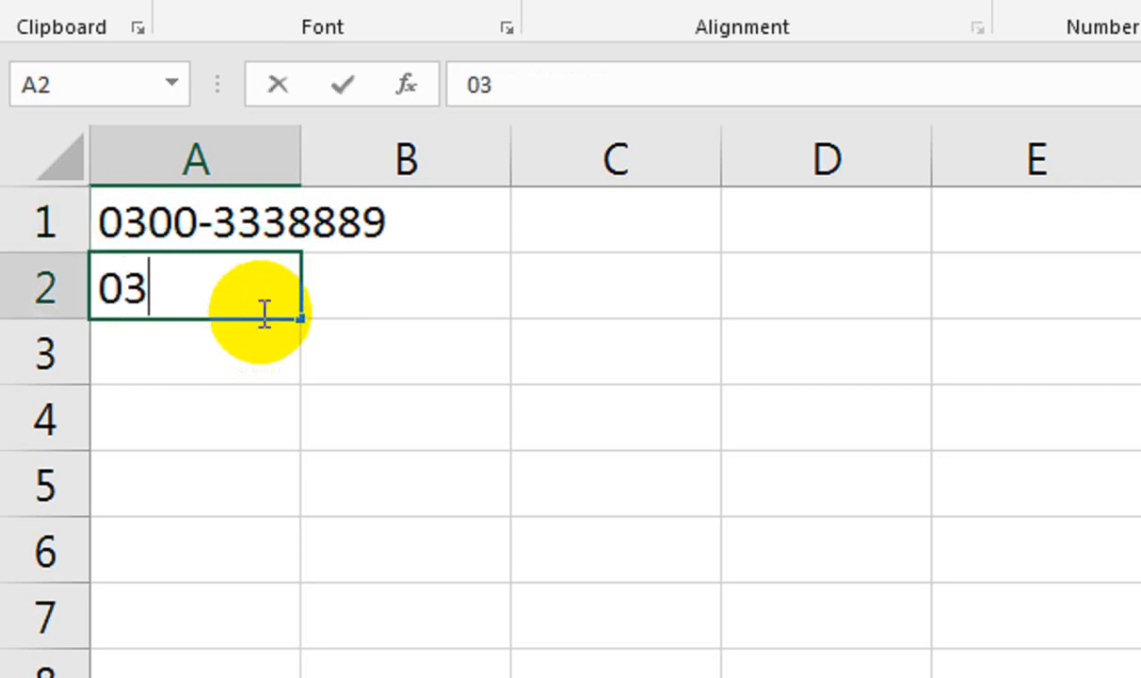
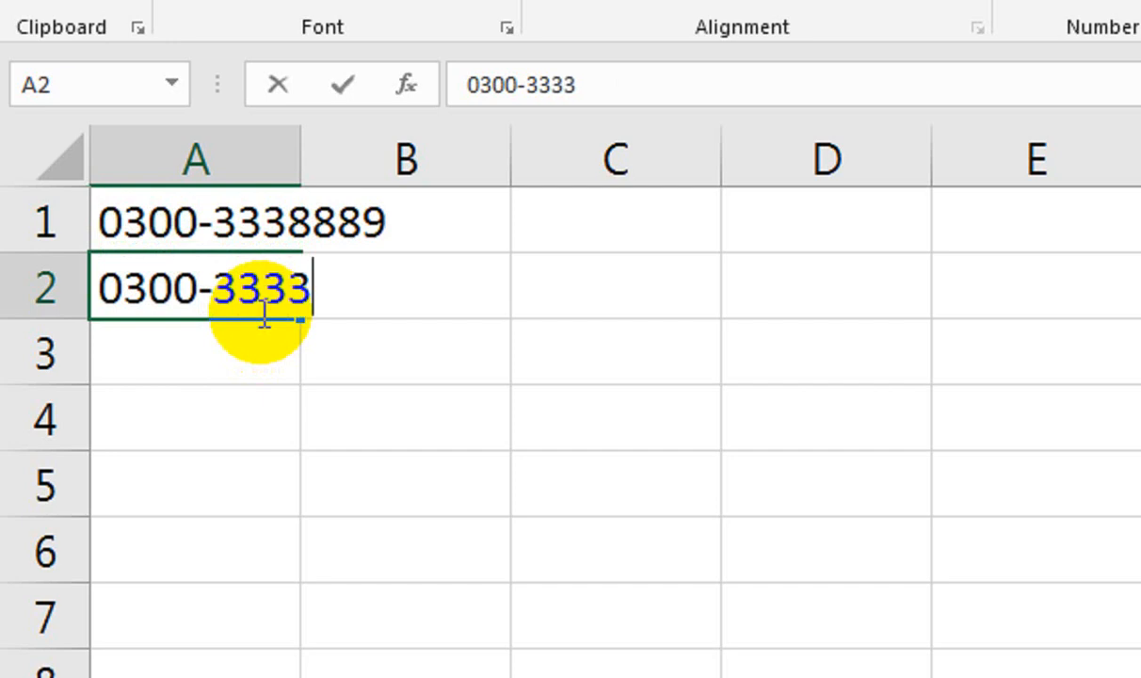
pyautogui.press('Return')
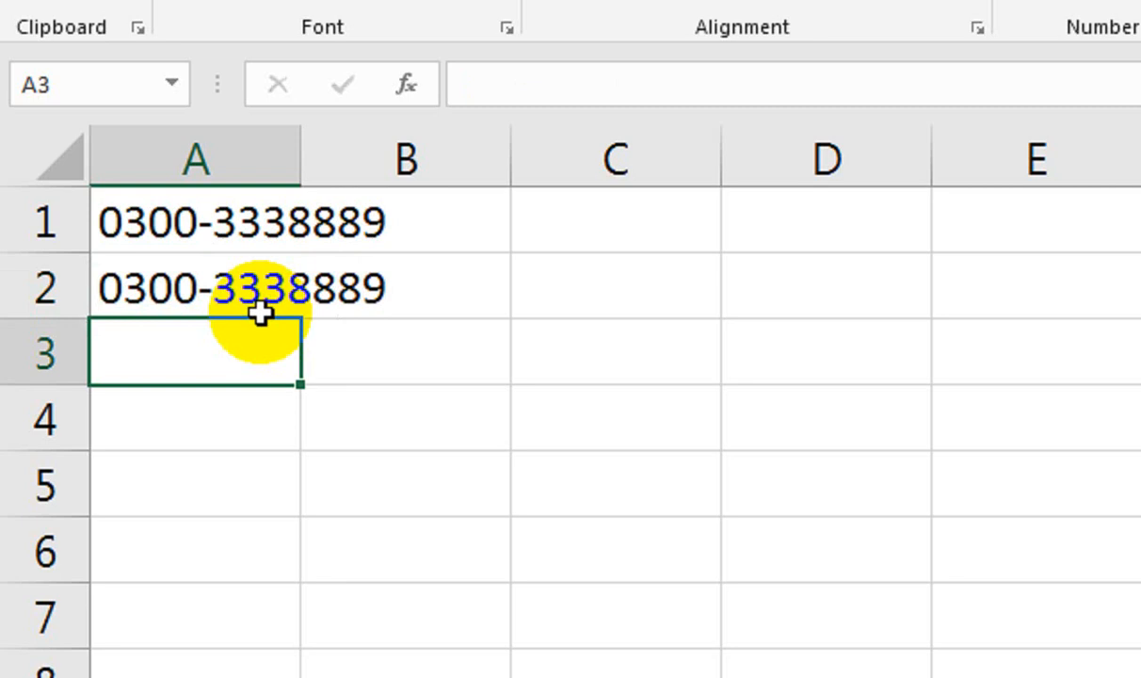
pyautogui.click(260, 314)
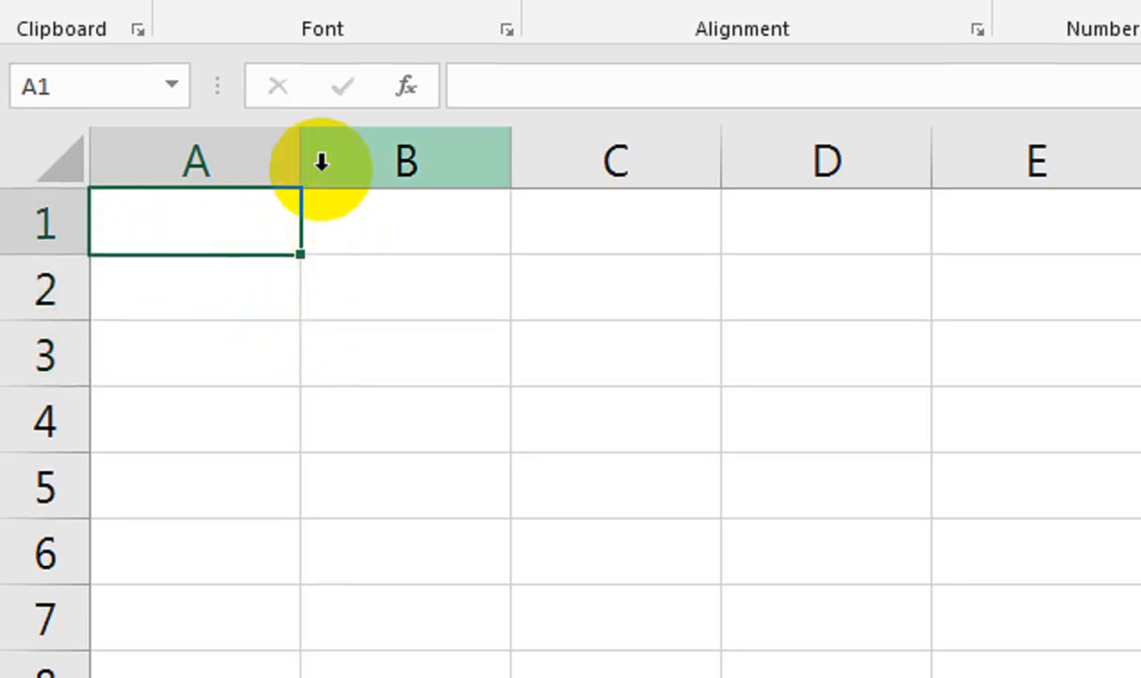
# Open Data Validation for all of column A and set Allow to Custom.
pyautogui.click(283, 168)
pyautogui.click(646, 99)
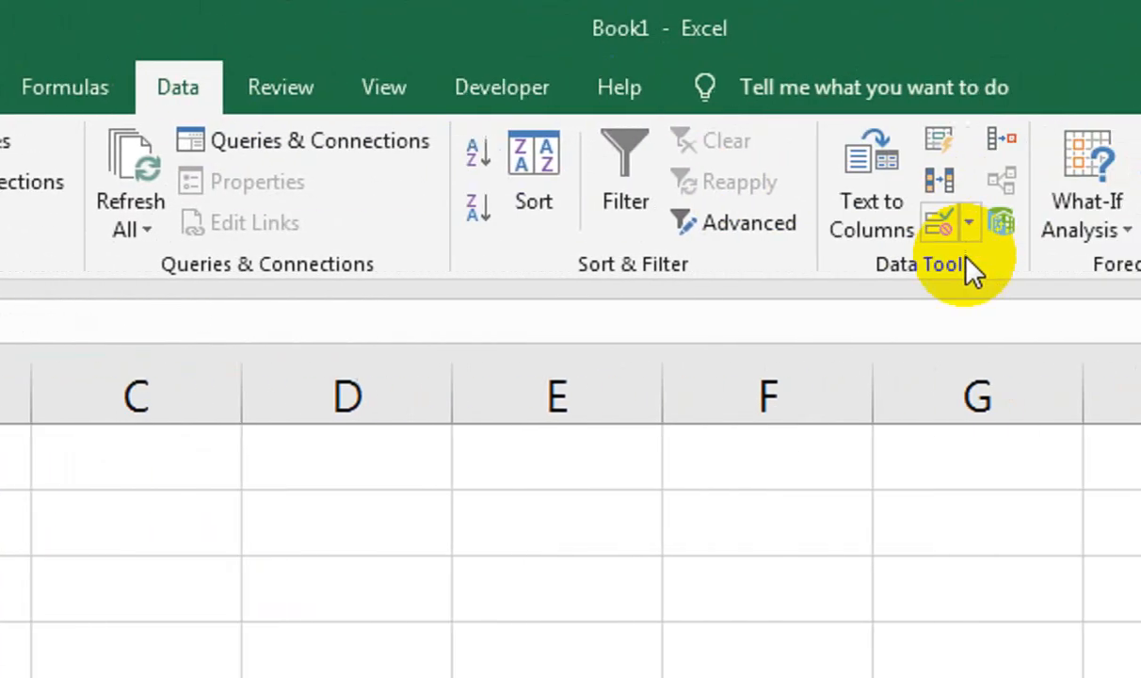
pyautogui.click(876, 226)
pyautogui.click(871, 264)
pyautogui.moveTo(196, 443); pyautogui.dragTo(262, 287)
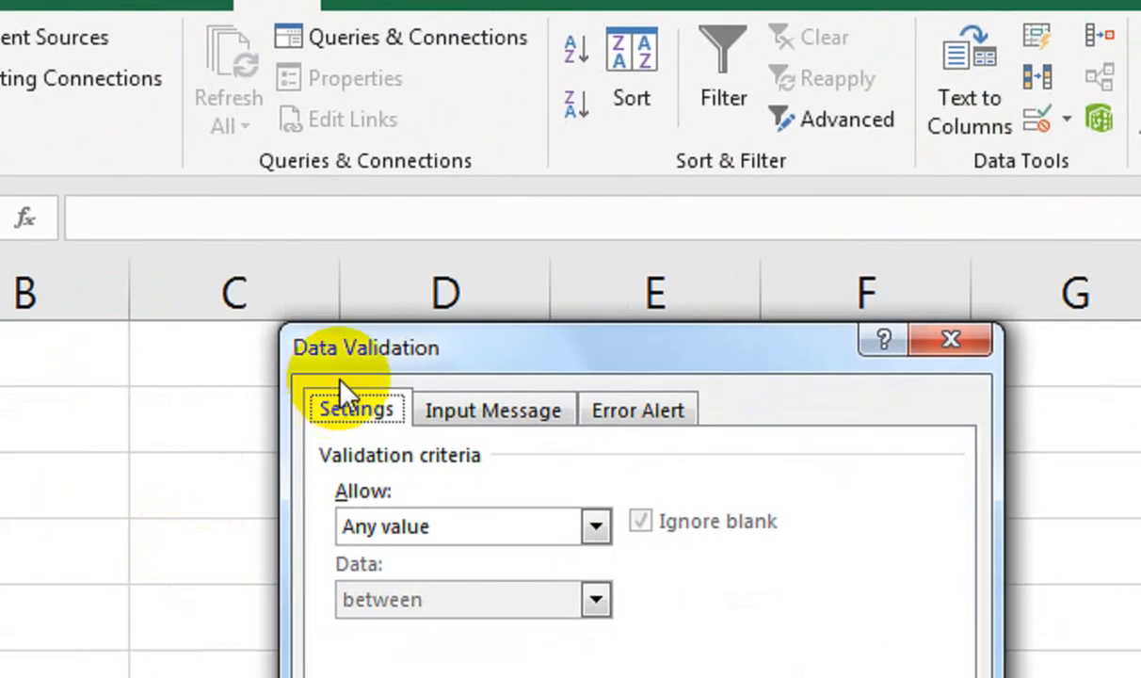
pyautogui.click(311, 475)
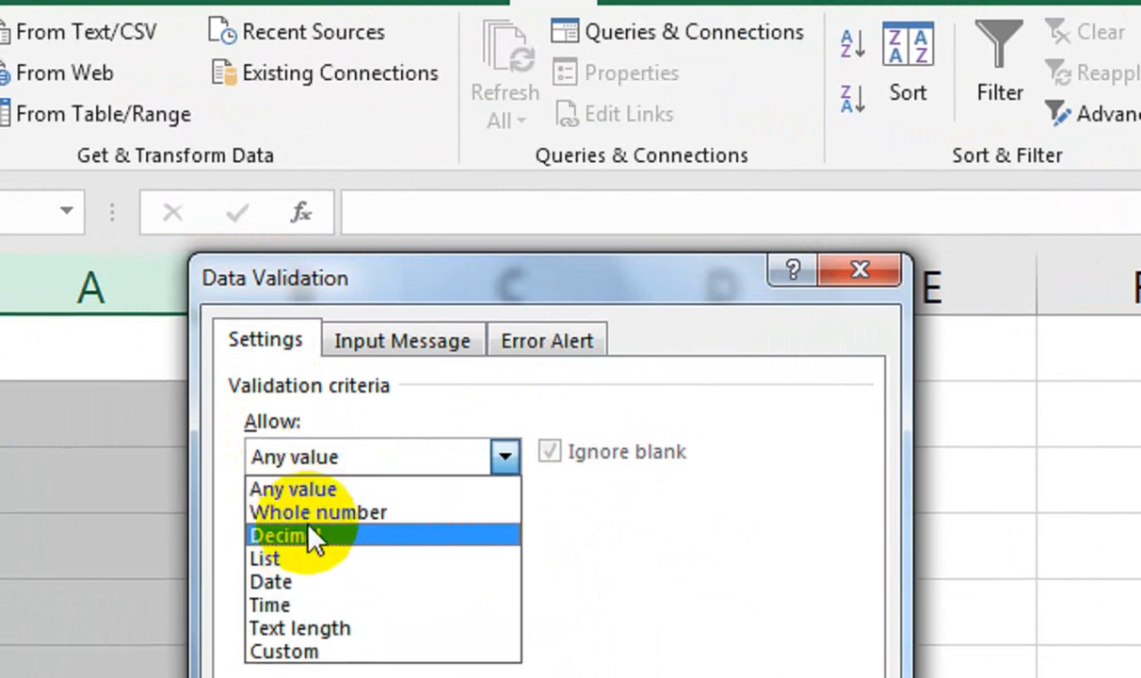
pyautogui.click(306, 604)
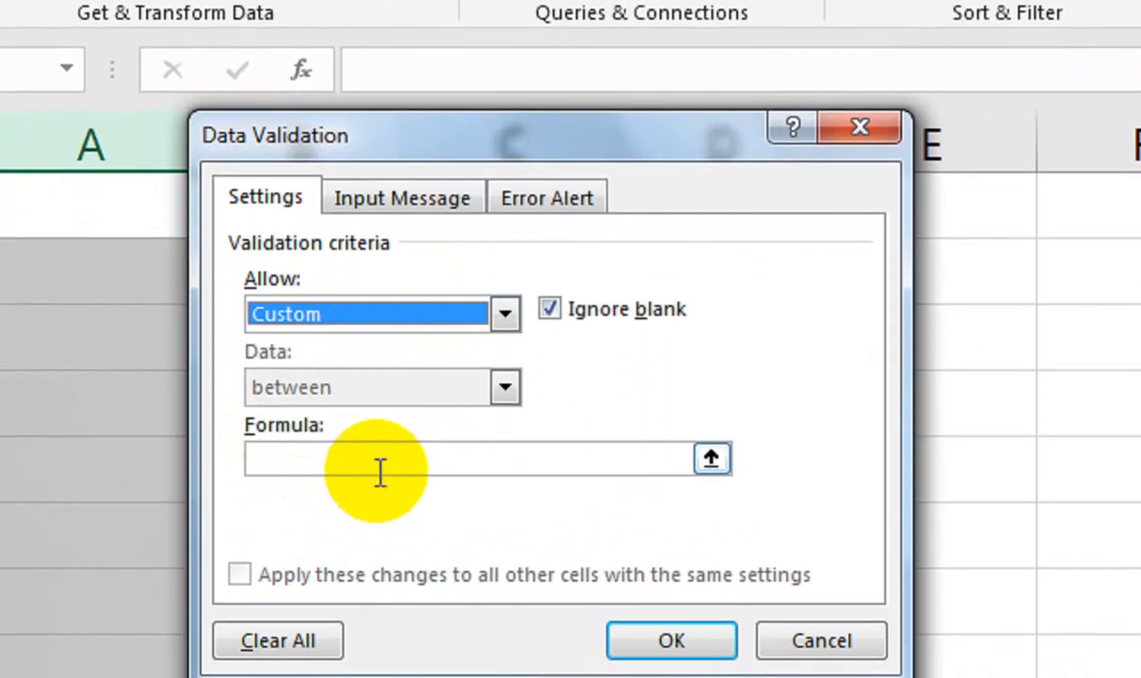
# Enter the formula =COUNTIF(A:A,A1)=1 as the validation rule and apply it.
pyautogui.click(395, 450)
pyautogui.write('=COUNTIF9')
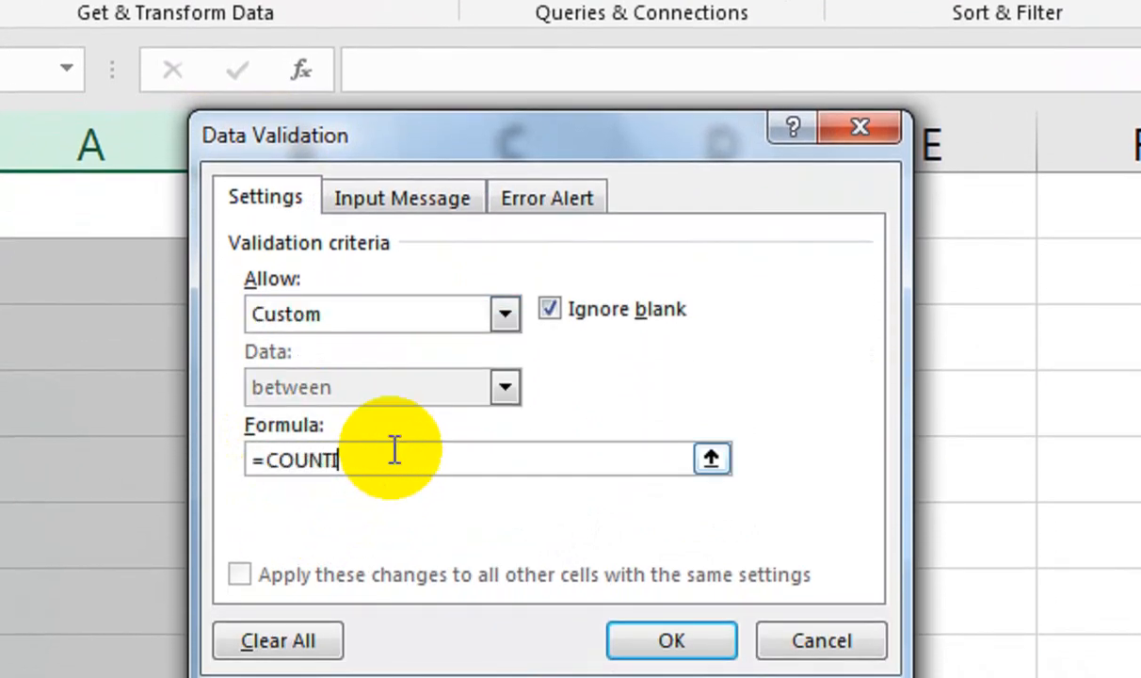
pyautogui.press('Return')
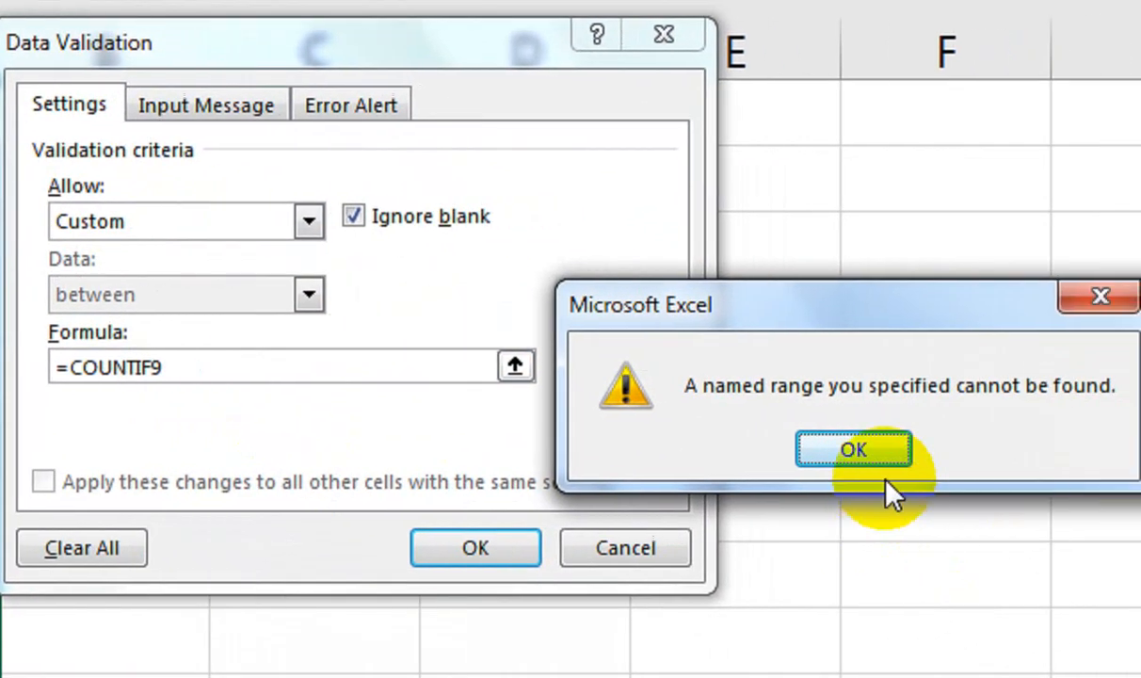
pyautogui.click(881, 462)
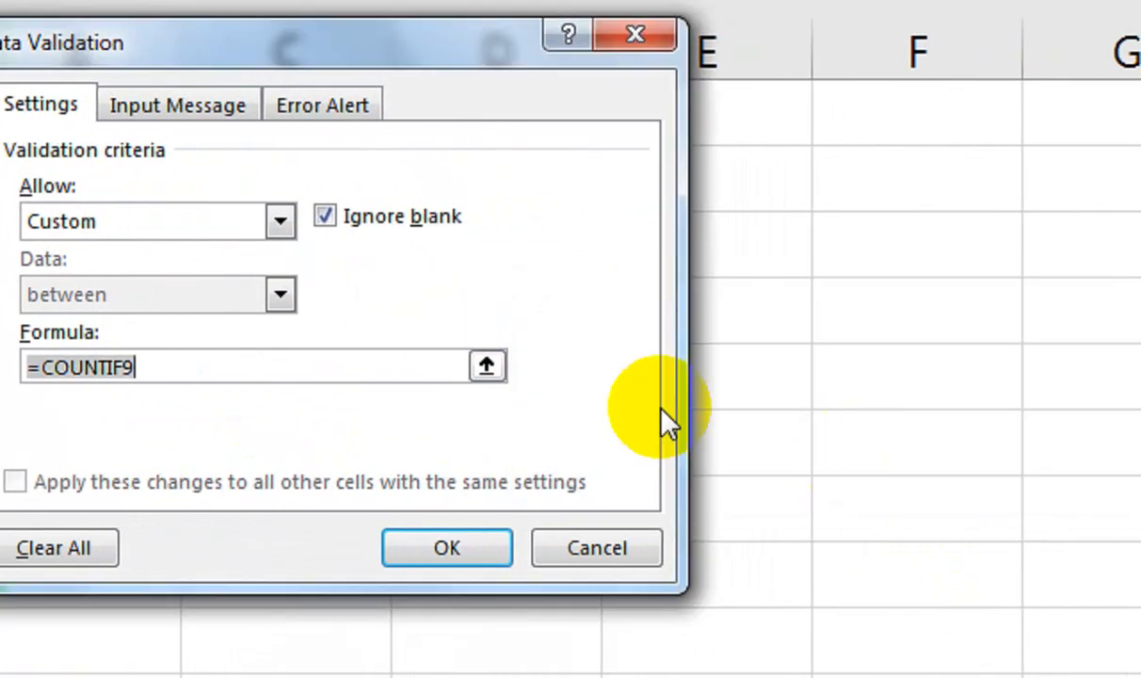
pyautogui.click(205, 363)
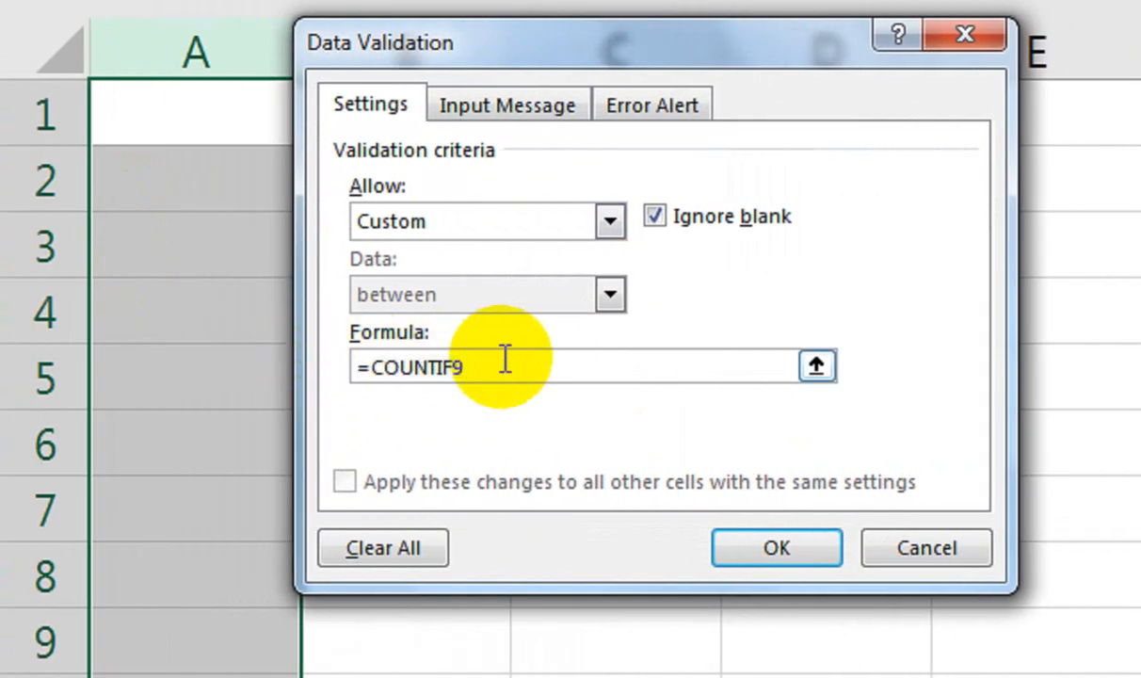
pyautogui.press('BackSpace')
pyautogui.write('(')
pyautogui.click(263, 68)
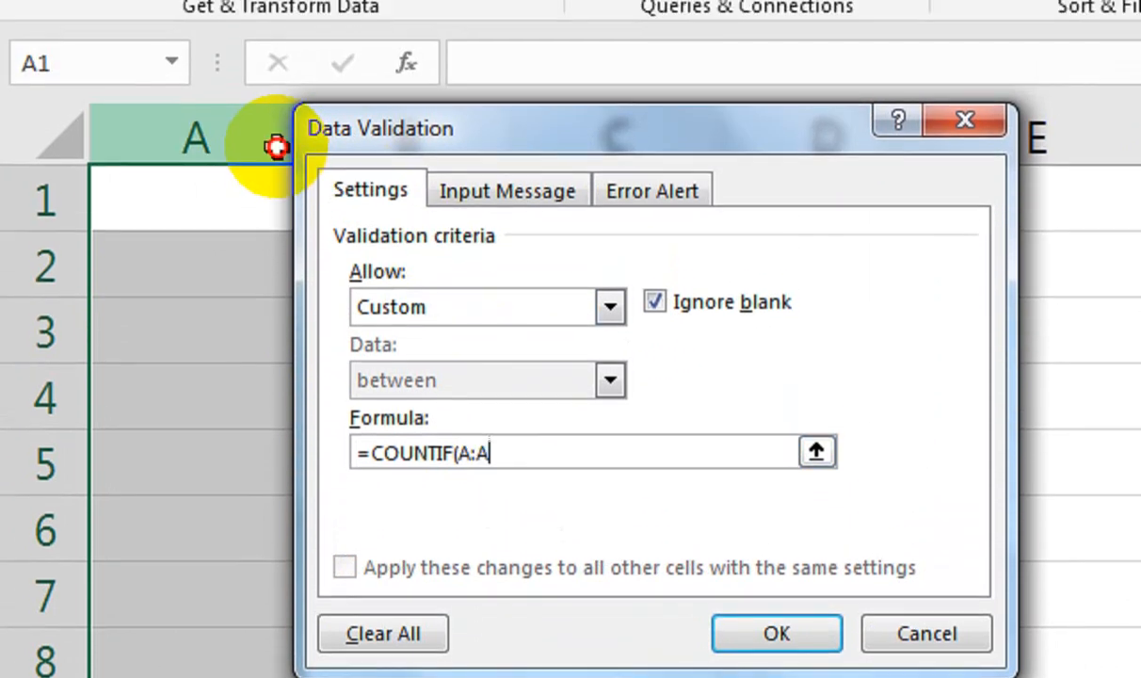
pyautogui.moveTo(350, 52); pyautogui.dragTo(418, 38)
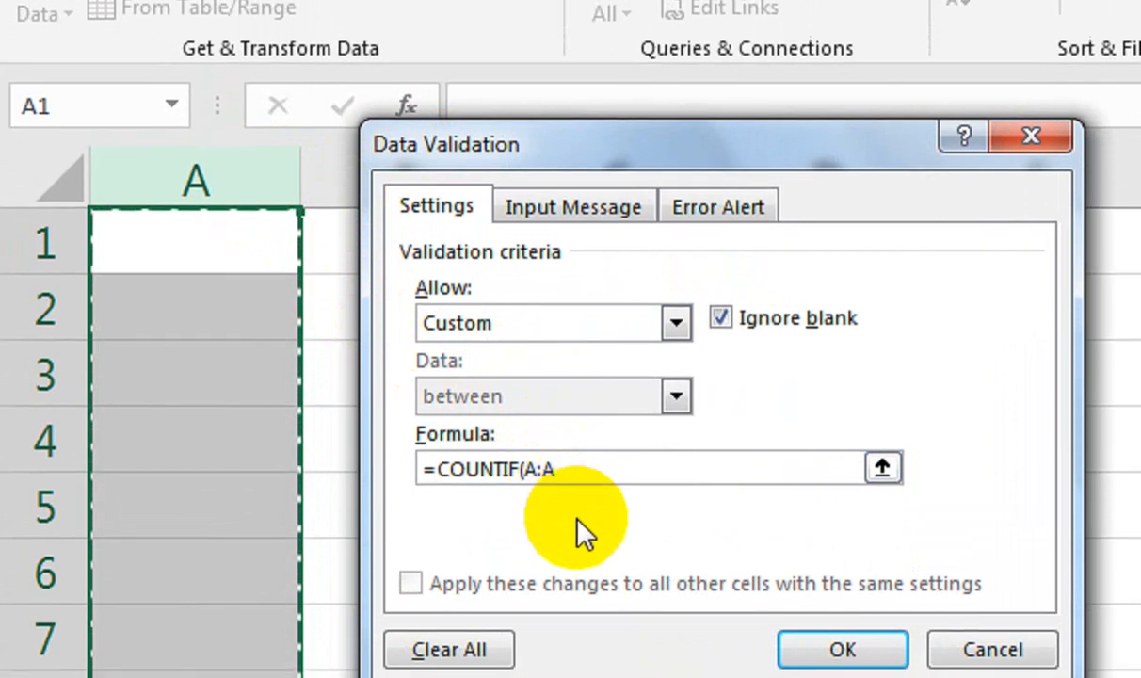
pyautogui.write(',')
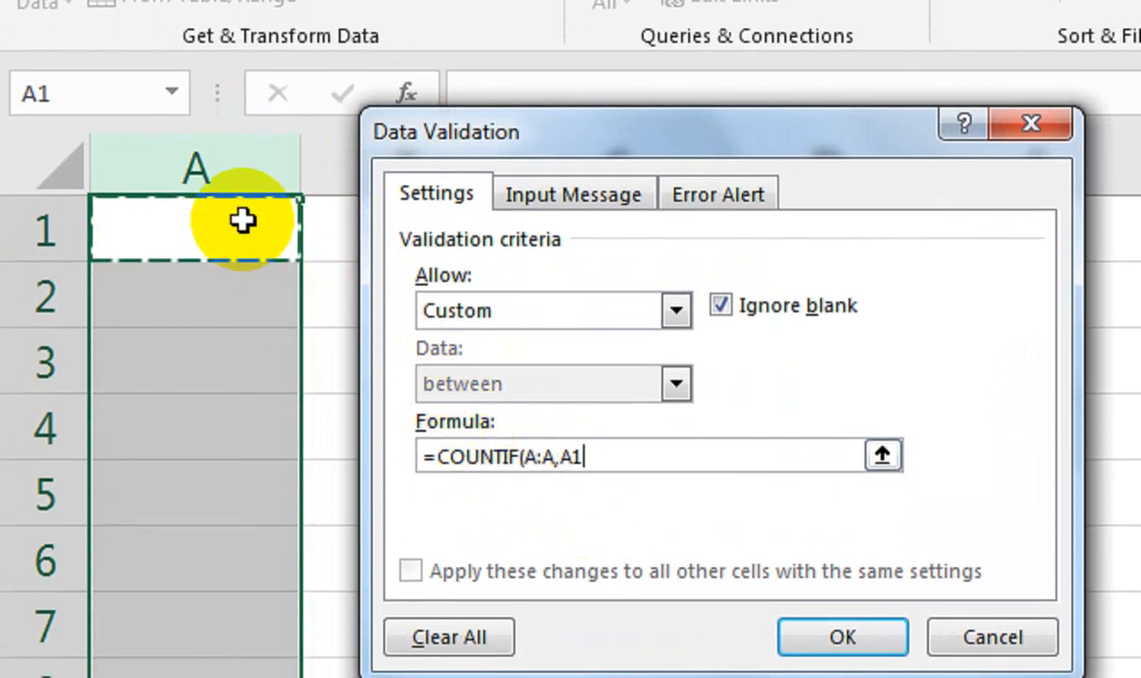
pyautogui.click(242, 217)
pyautogui.write(')=1')
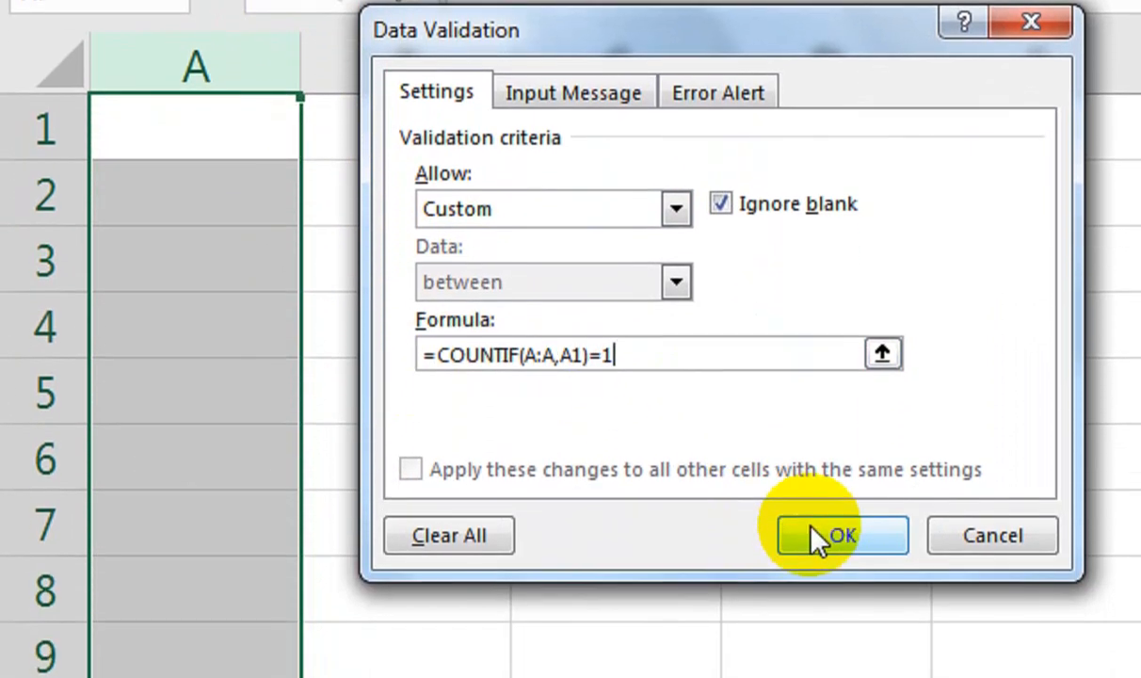
pyautogui.click(817, 539)
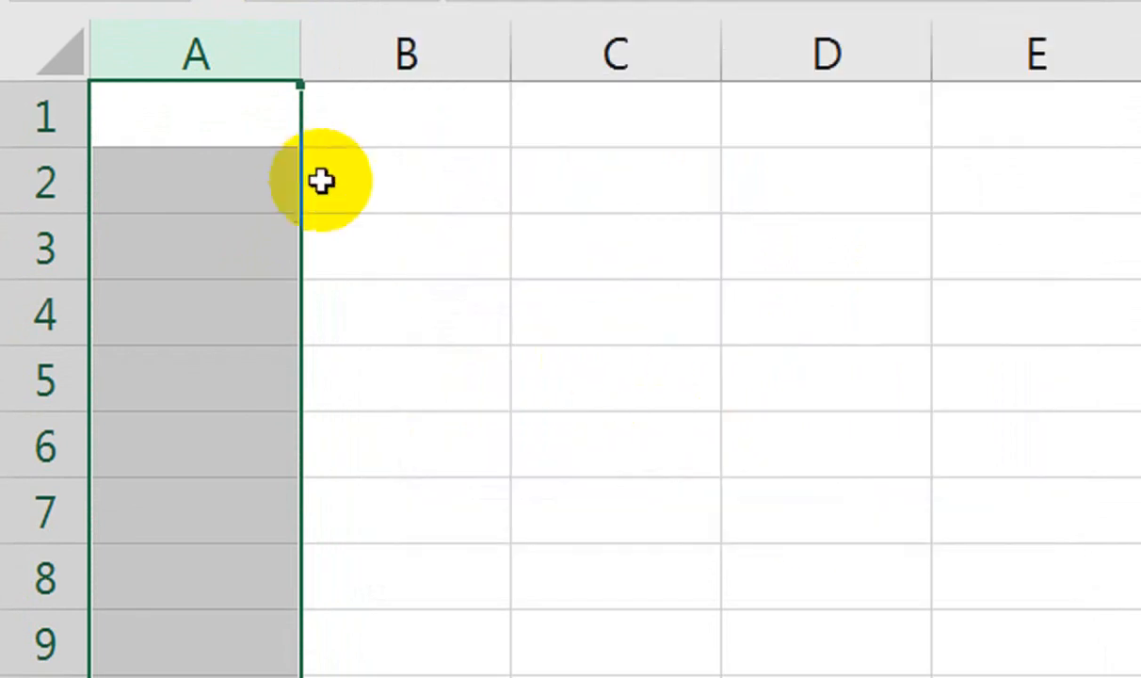
# Enter a test number in A1 and confirm a repeat of it is rejected.
pyautogui.click(264, 144)
pyautogui.write('090')
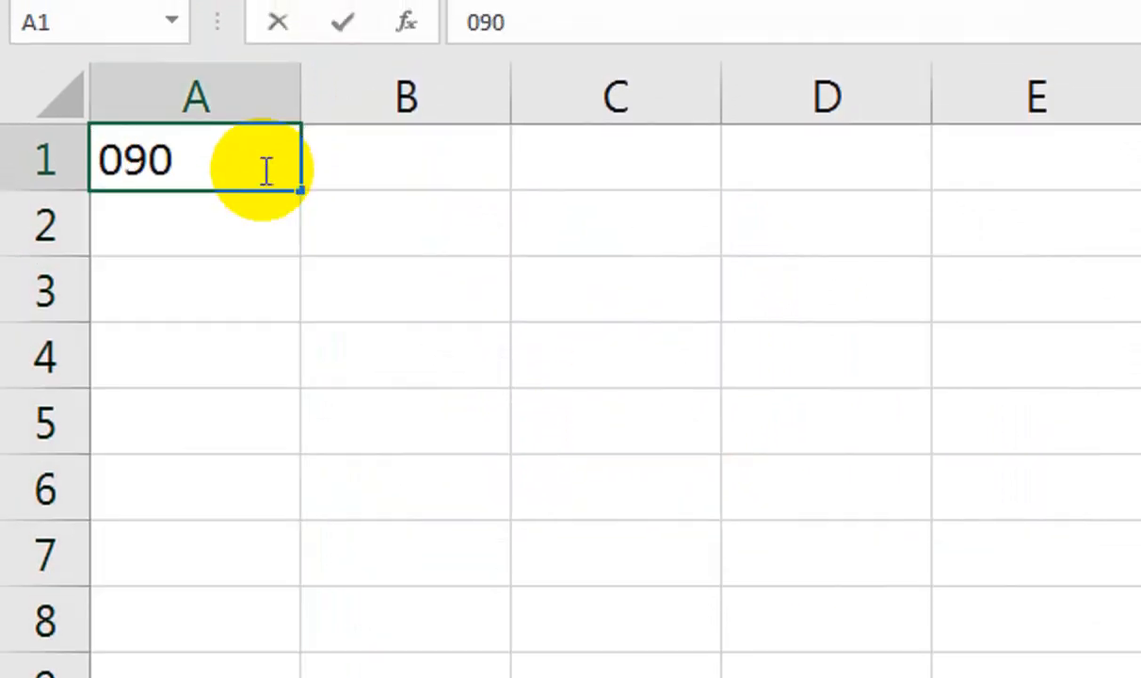
pyautogui.write('0-12345')
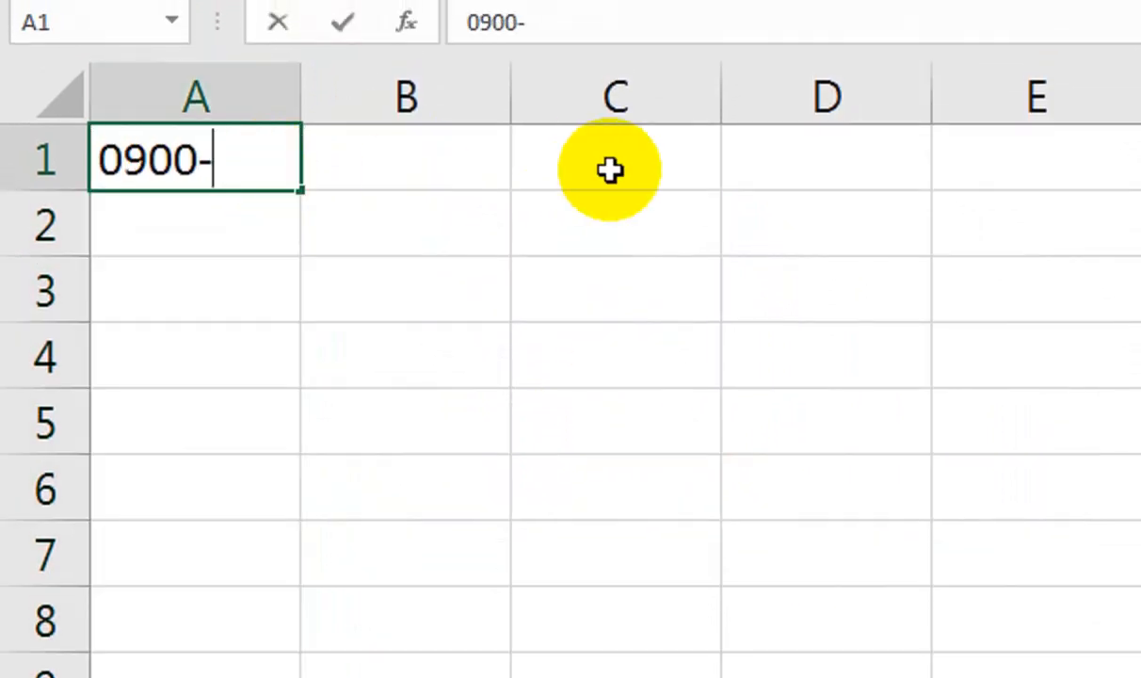
pyautogui.press('Return')
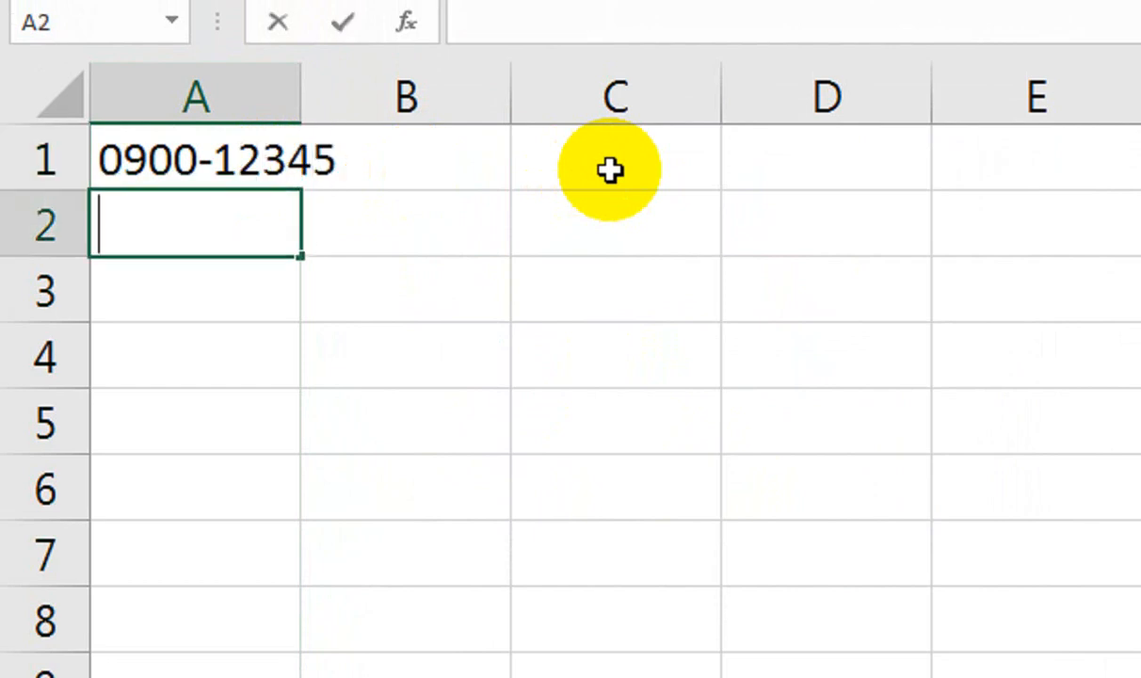
pyautogui.write('0900-12345')
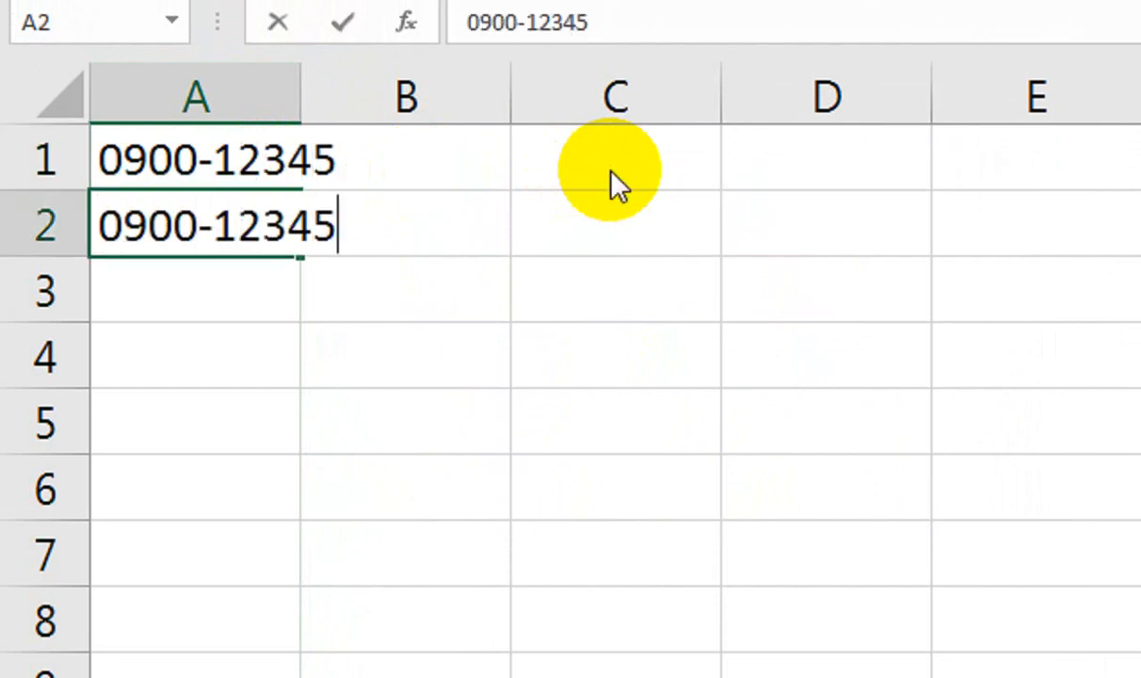
pyautogui.press('Return')
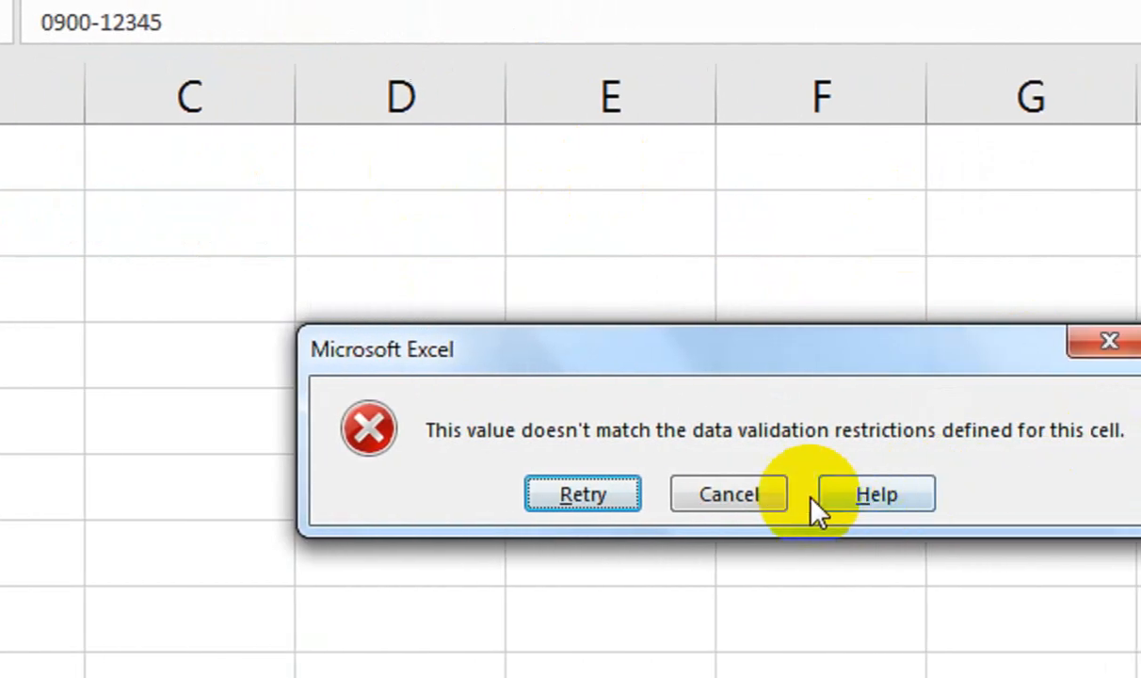
pyautogui.press('Escape')
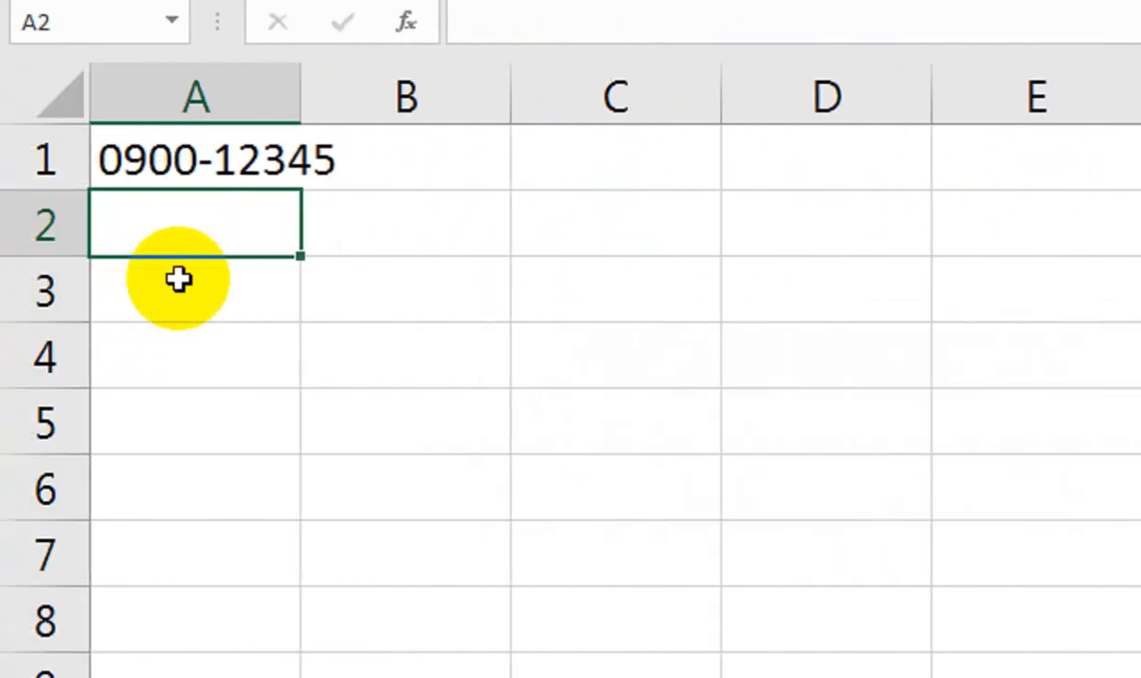
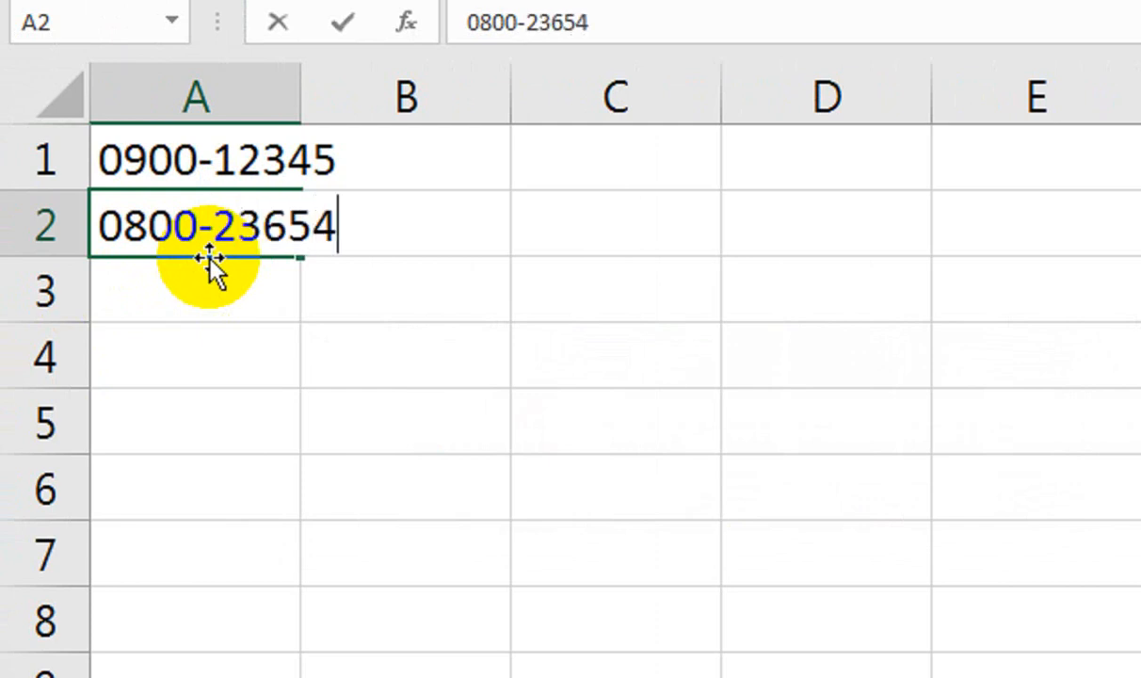
# Enter a different number in A2, then see its duplicate rejected in A3.
pyautogui.press('Return')
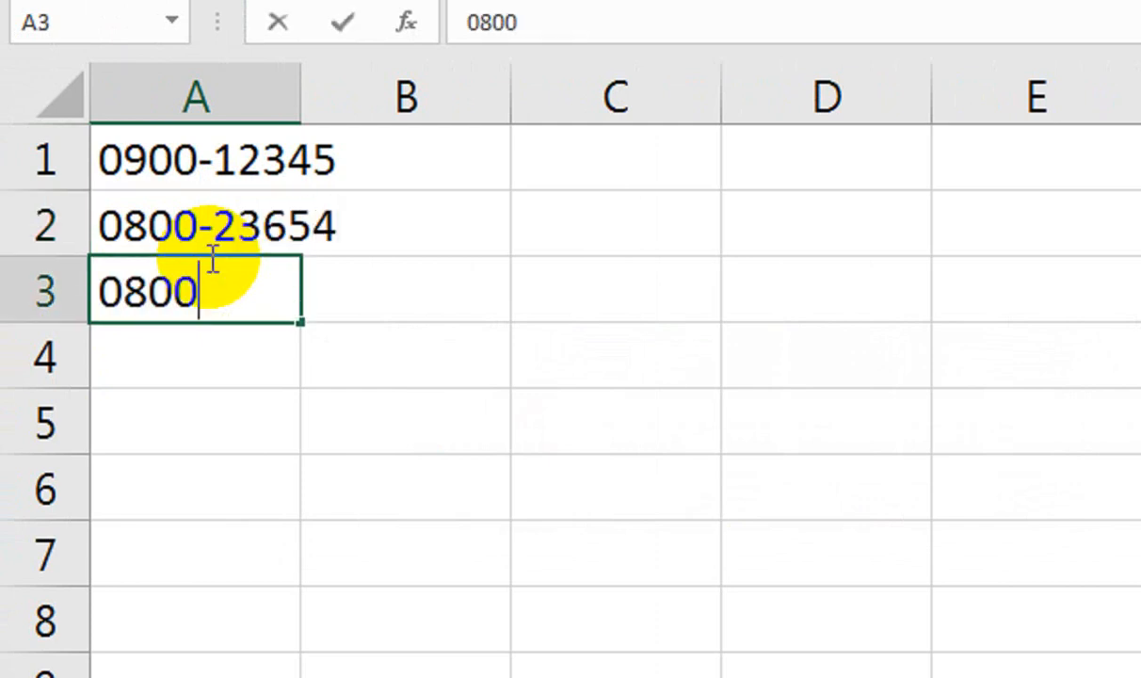
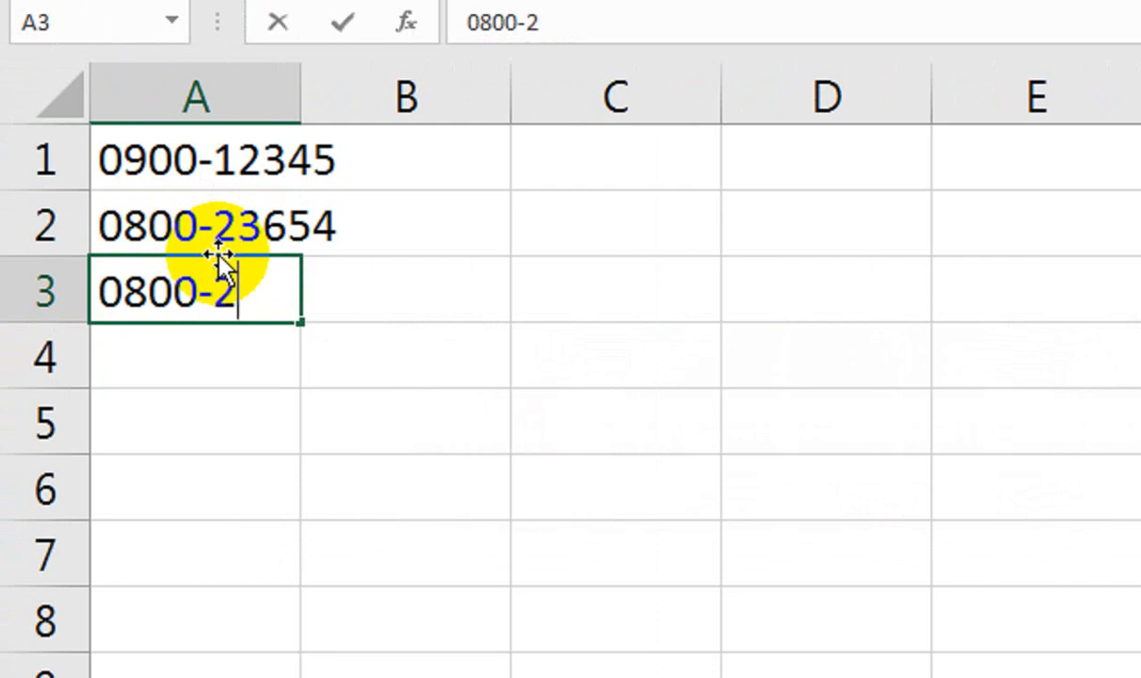
pyautogui.press('Return')
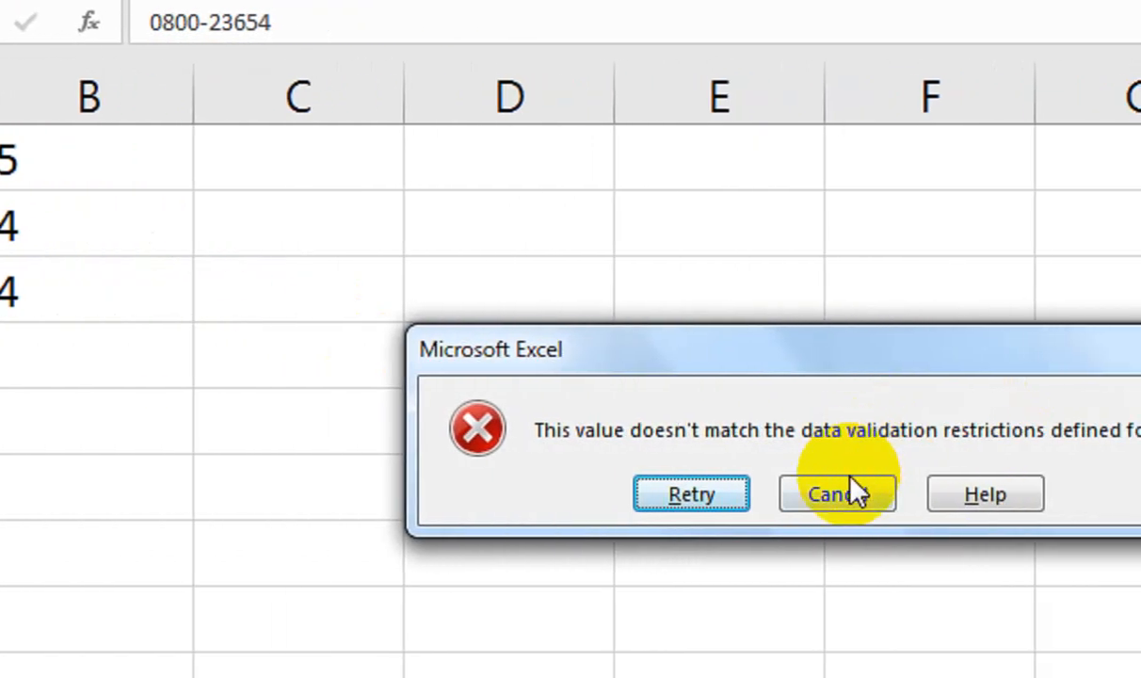
pyautogui.click(918, 495)
pyautogui.click(35, 94)
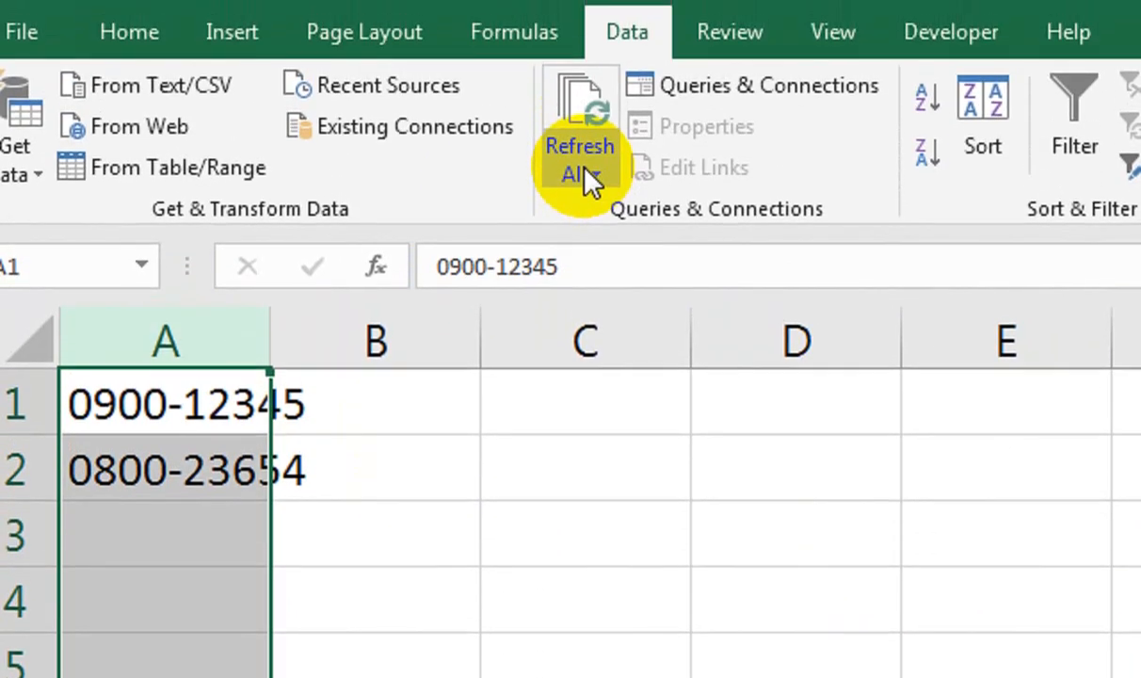
# Set column A's validation Error Alert title to STOP.
pyautogui.click(722, 114)
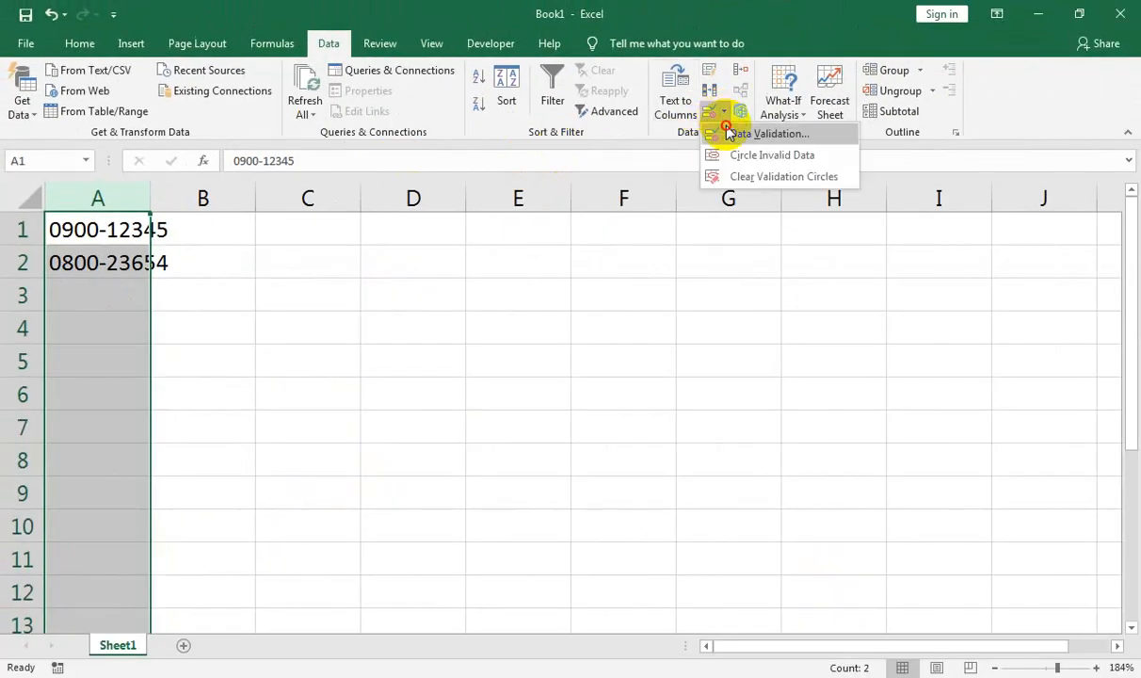
pyautogui.click(744, 132)
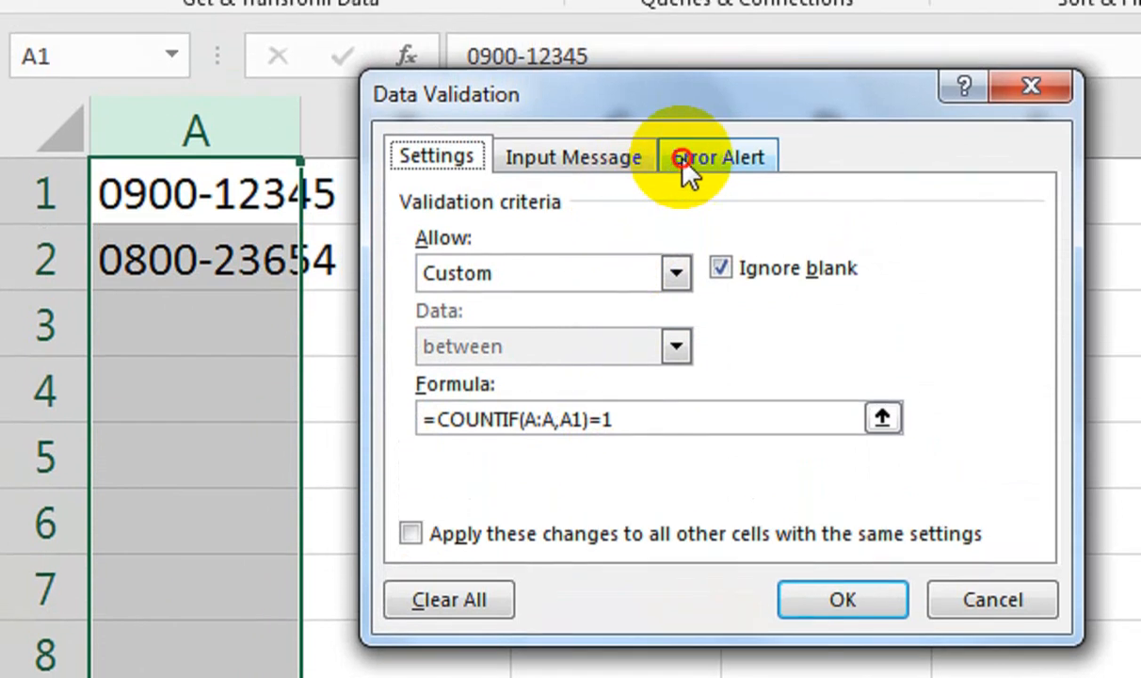
pyautogui.click(683, 83)
pyautogui.click(733, 328)
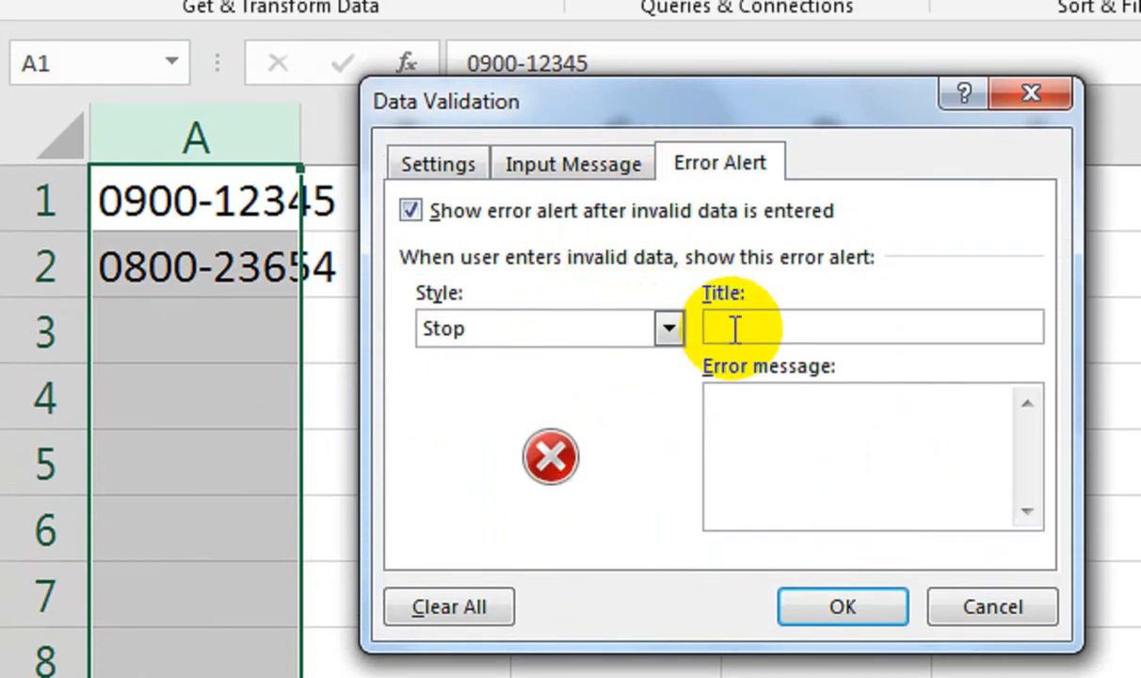
pyautogui.write('m')
pyautogui.press('BackSpace')
pyautogui.write('sTOP')
pyautogui.press('BackSpace')
pyautogui.press('BackSpace')
pyautogui.press('BackSpace')
pyautogui.press('BackSpace')
pyautogui.write('stop')
pyautogui.press('BackSpace')
pyautogui.write('p')
pyautogui.press('BackSpace')
pyautogui.press('BackSpace')
pyautogui.press('BackSpace')
pyautogui.press('BackSpace')
pyautogui.write('STOP')
# Set the error message 'You Cant Duplicate Entry', apply it, and retype a duplicate in A3.
pyautogui.click(767, 415)
pyautogui.write('yOU')
pyautogui.press('BackSpace')
pyautogui.press('BackSpace')
pyautogui.press('BackSpace')
pyautogui.write('You Cant Du')
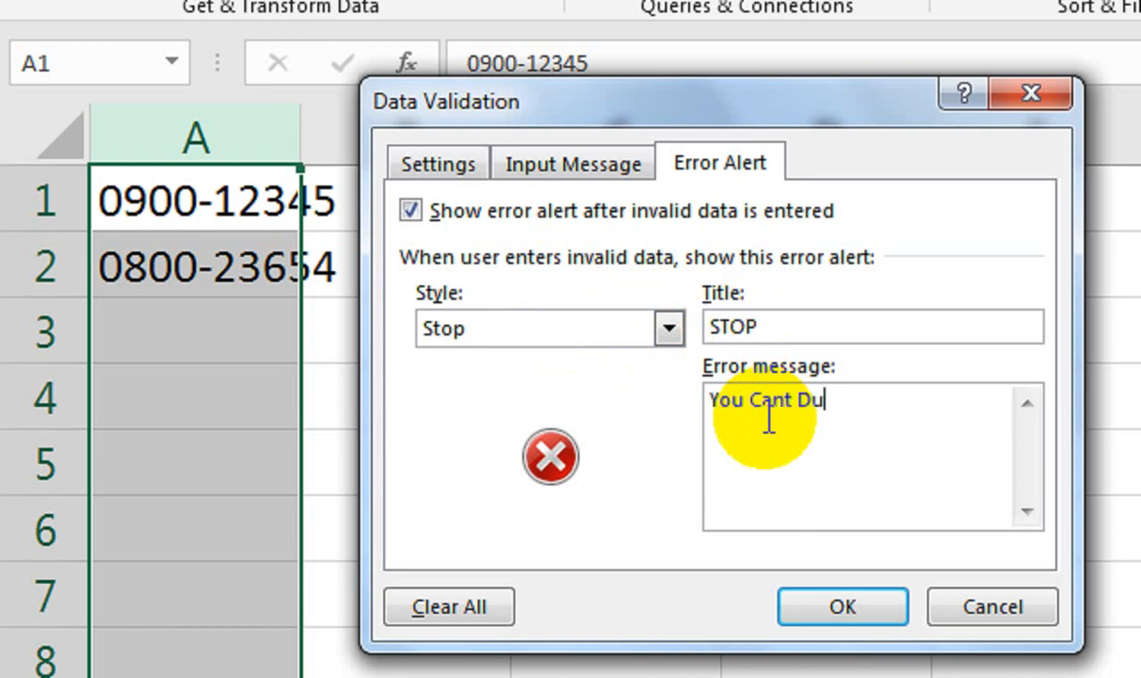
pyautogui.write('plicat')
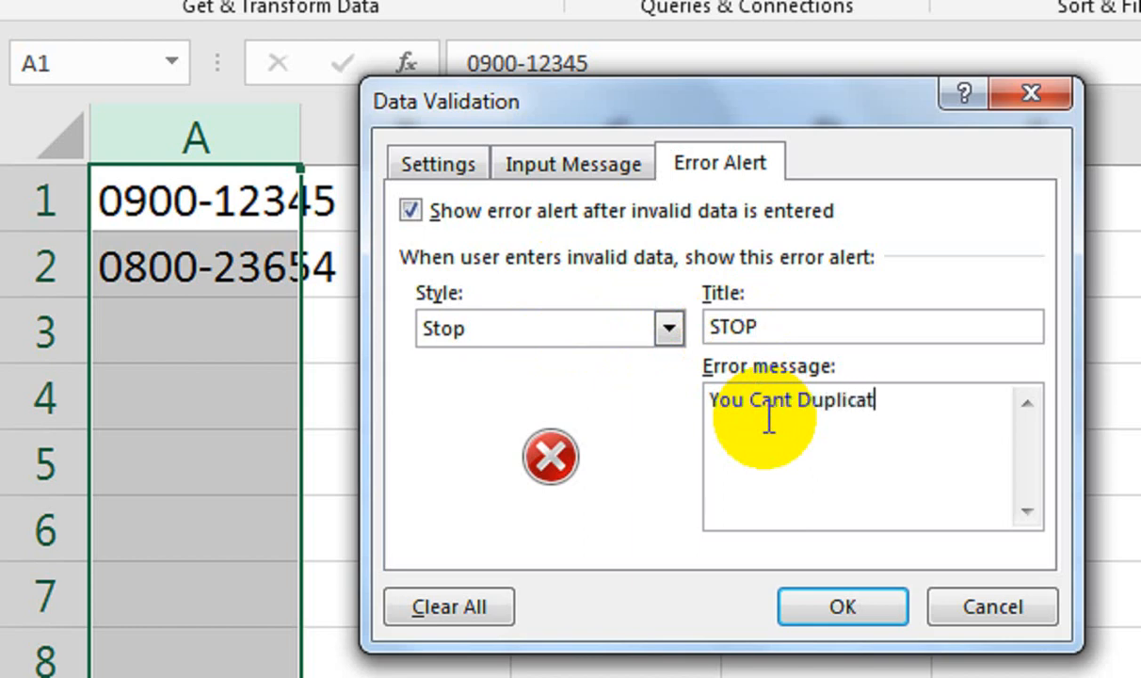
pyautogui.press('BackSpace')
pyautogui.press('BackSpace')
pyautogui.write('te Entry')
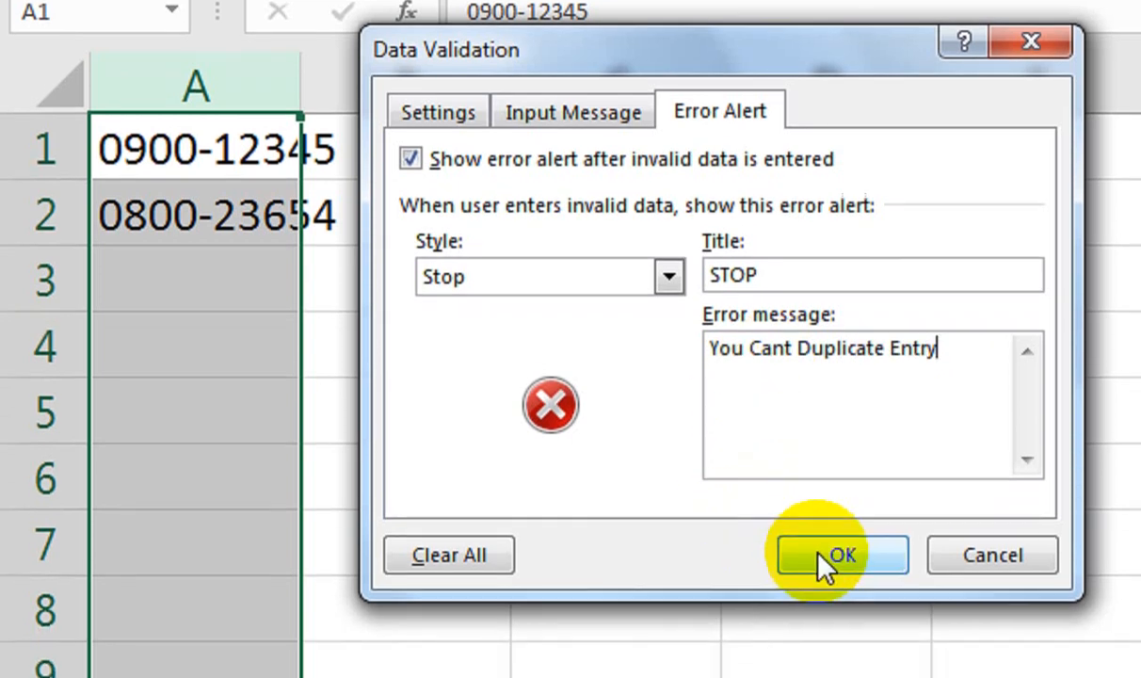
pyautogui.click(821, 608)
pyautogui.click(270, 322)
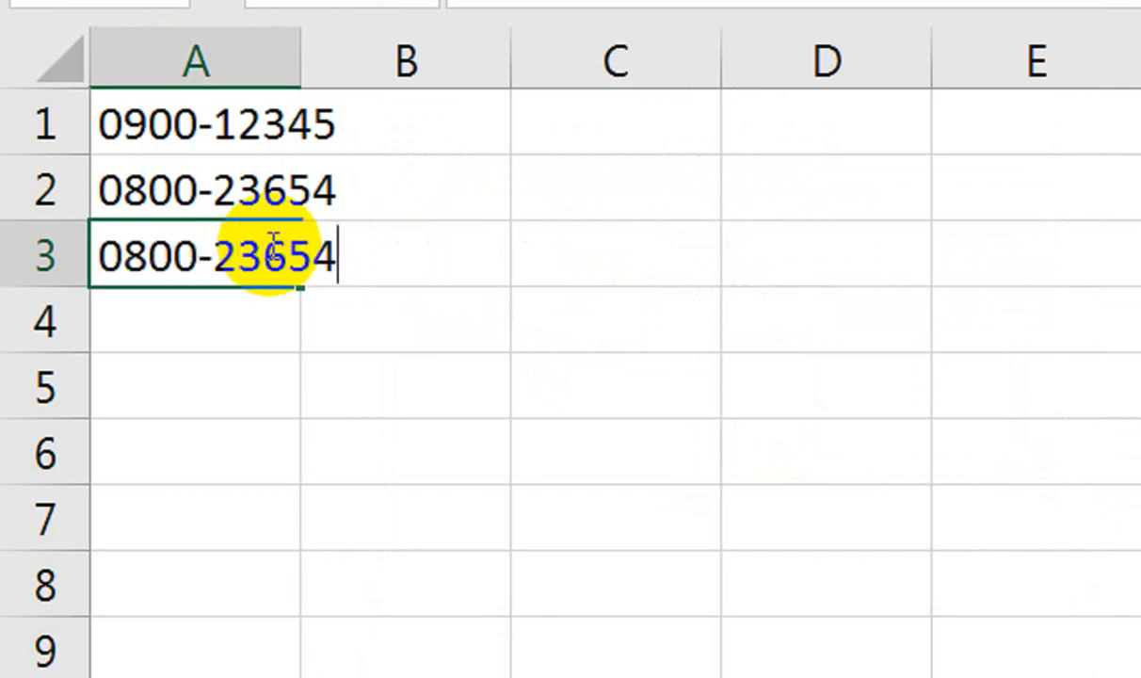
# Cancel the STOP alert for the duplicate in A3, then clear A1:A2.
pyautogui.press('Return')
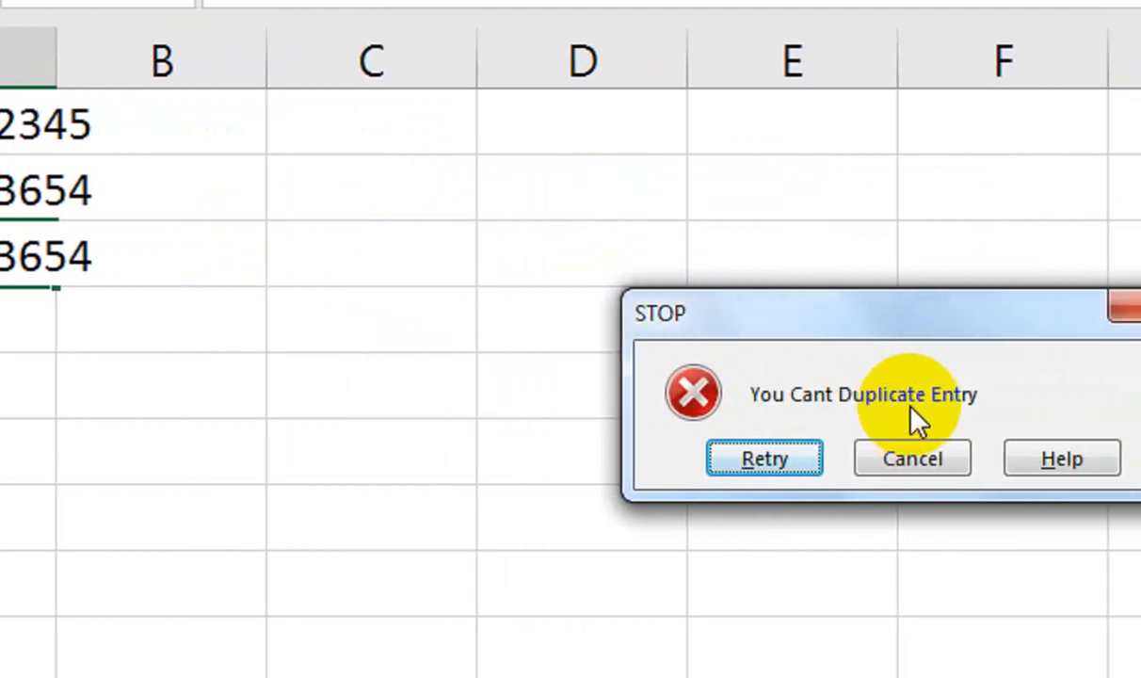
pyautogui.click(866, 463)
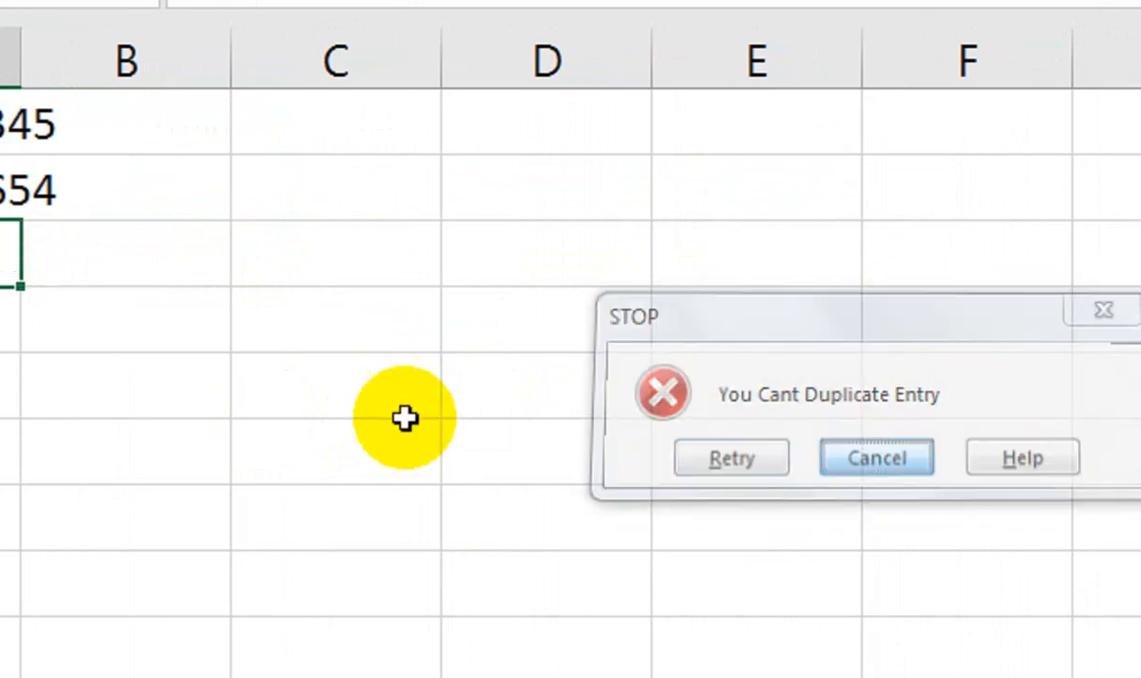
pyautogui.click(252, 168)
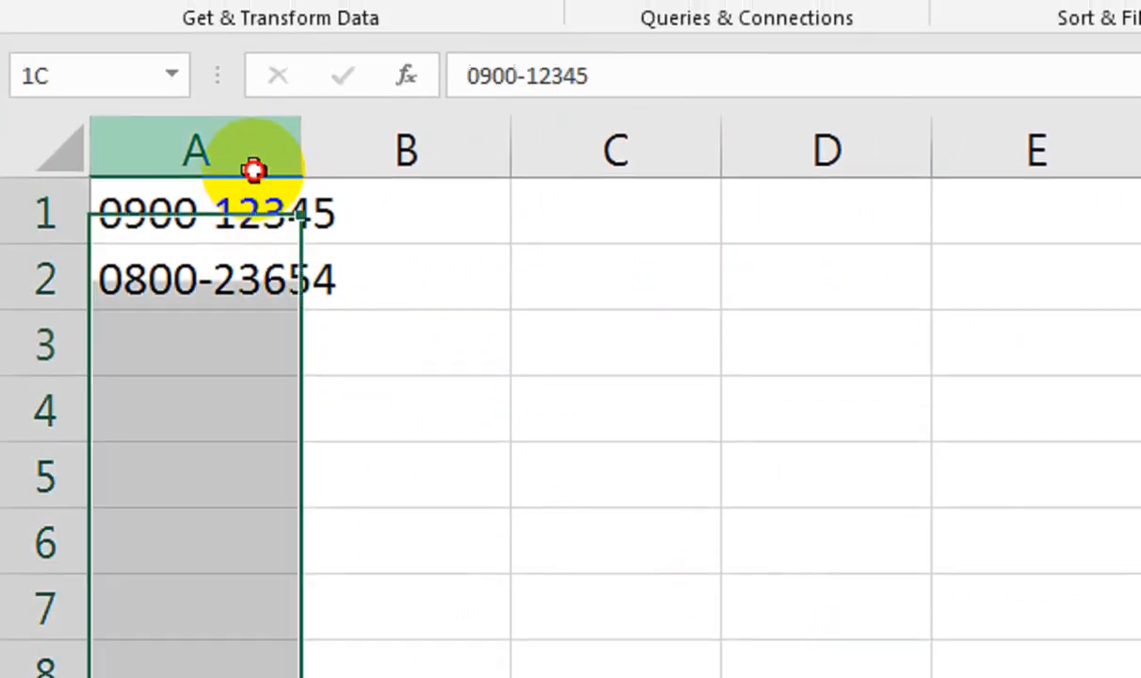
pyautogui.moveTo(256, 202); pyautogui.dragTo(268, 254)
pyautogui.press('Delete')
pyautogui.click(267, 254)
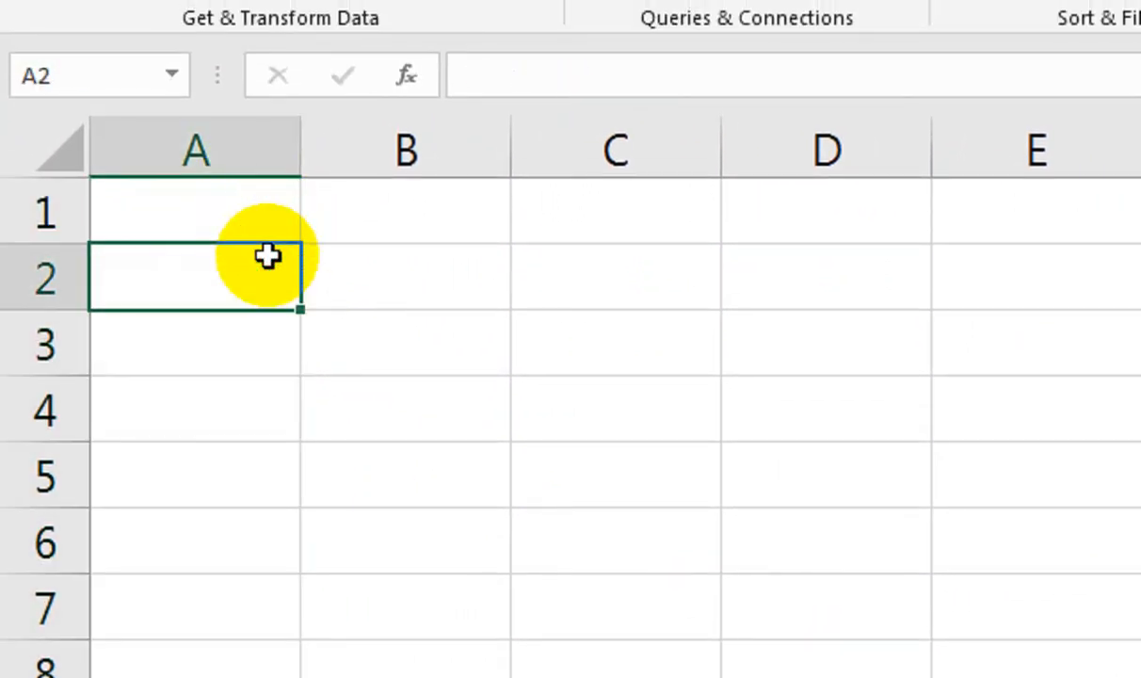
pyautogui.press('Up')
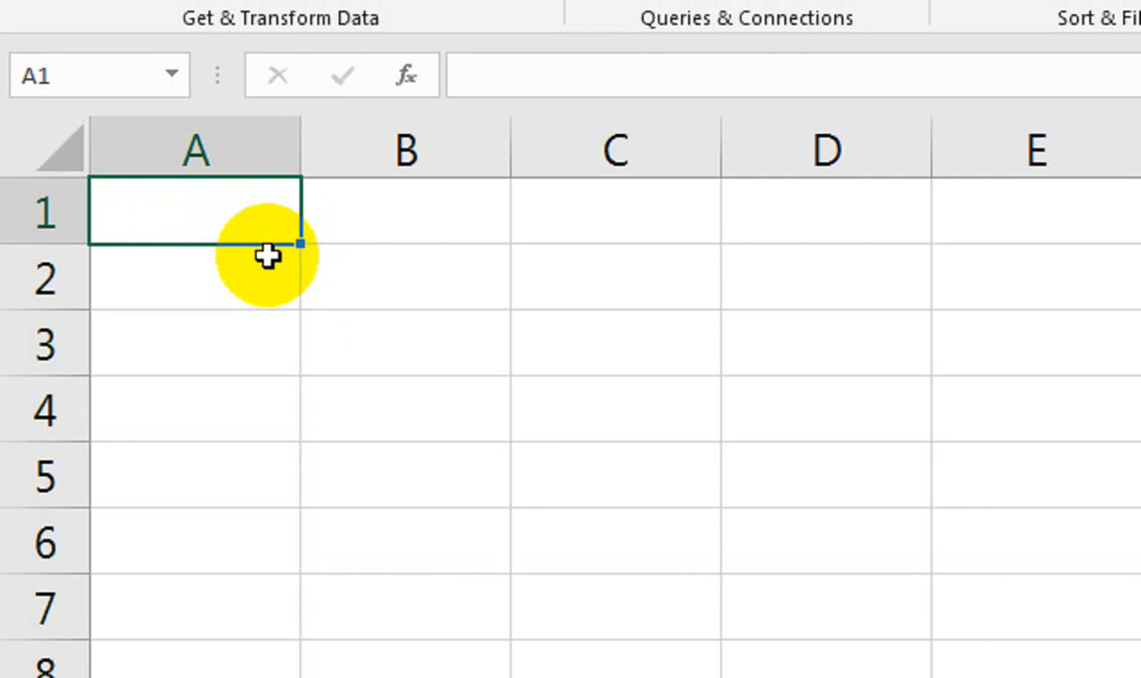
# Widen column A and review its validation settings without changing them.
pyautogui.moveTo(302, 139); pyautogui.dragTo(408, 139)
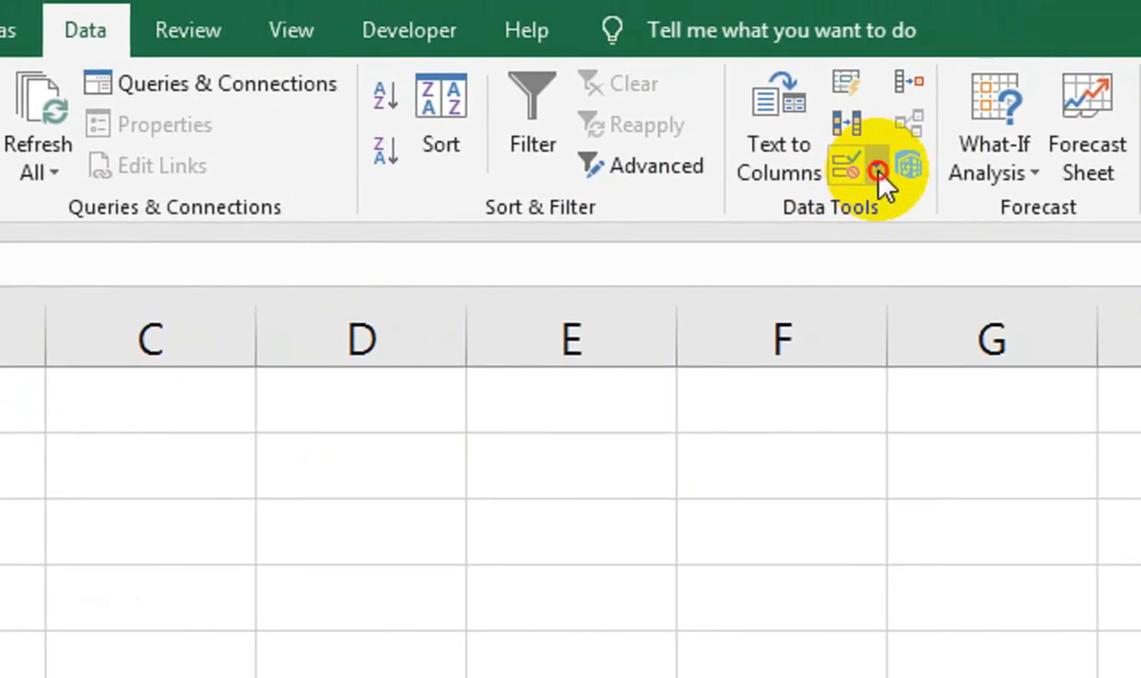
pyautogui.click(1001, 138)
pyautogui.click(1012, 189)
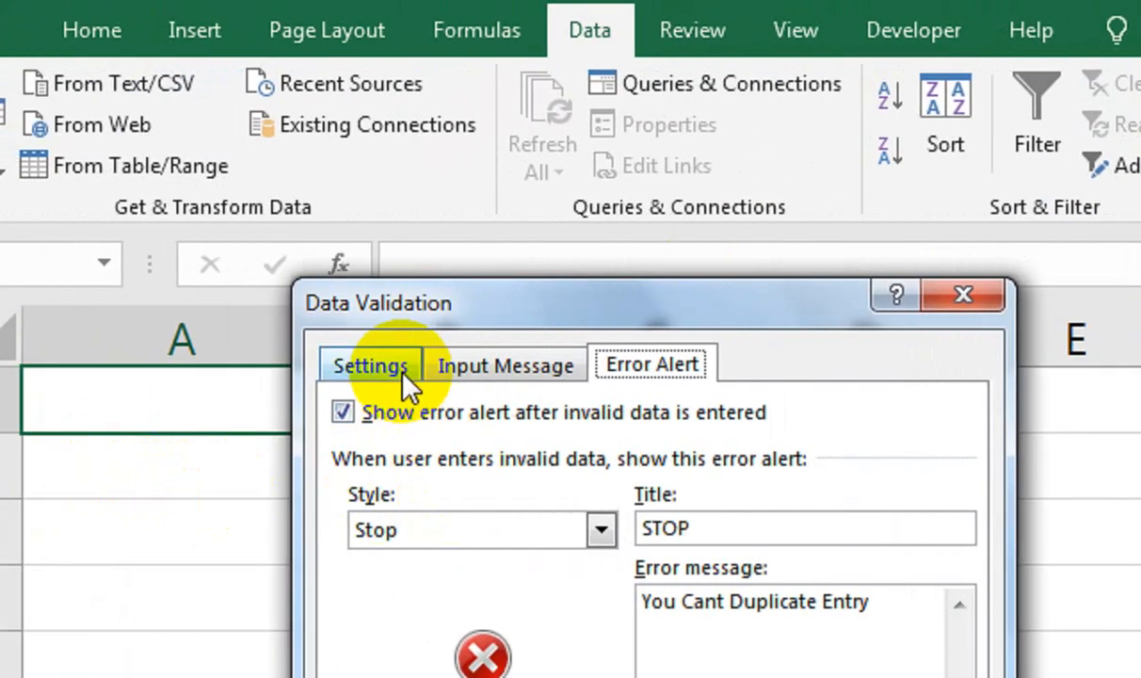
pyautogui.click(956, 296)
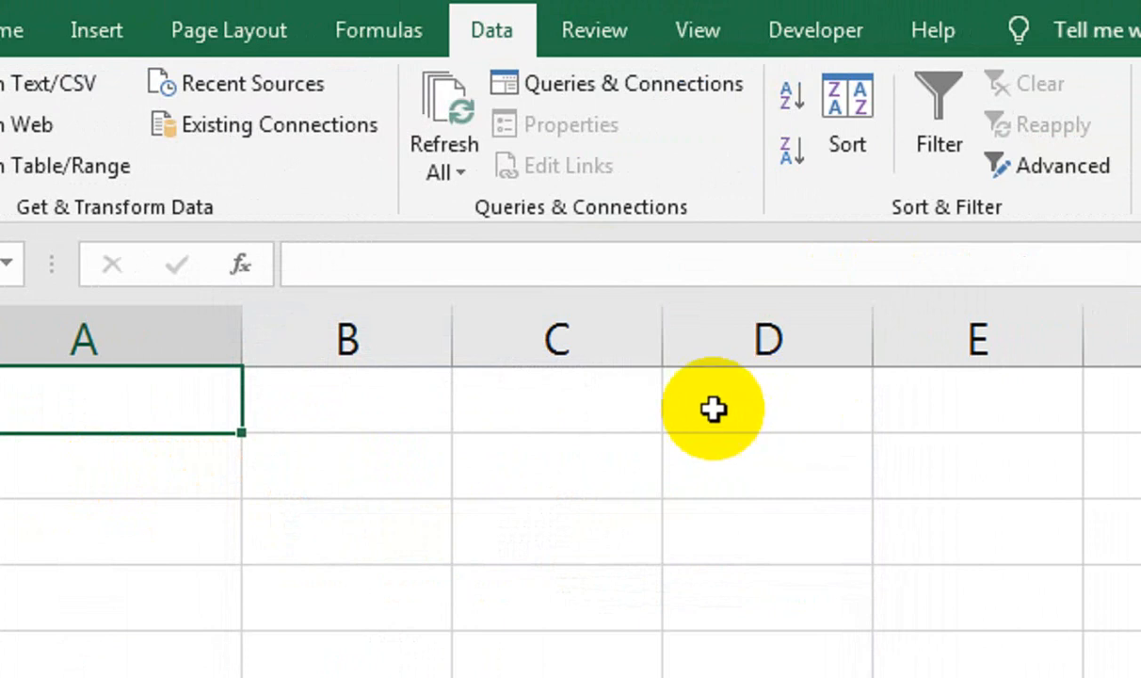
pyautogui.click(714, 409)
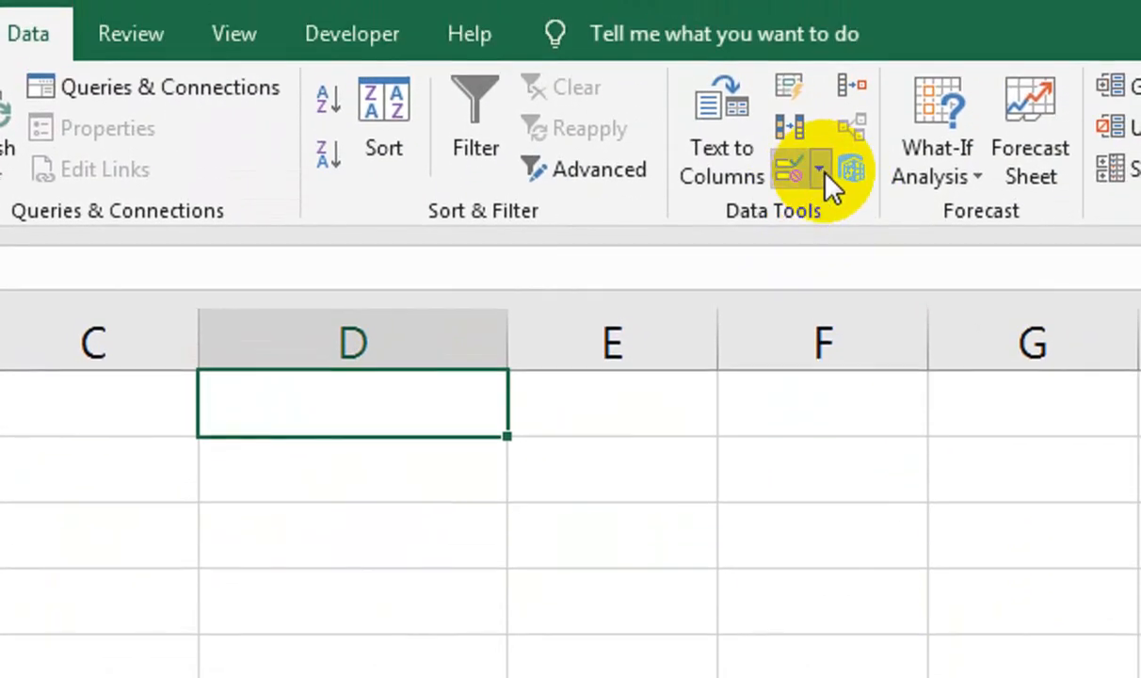
# Give D1 a List validation with source A,B,C,D.
pyautogui.click(818, 84)
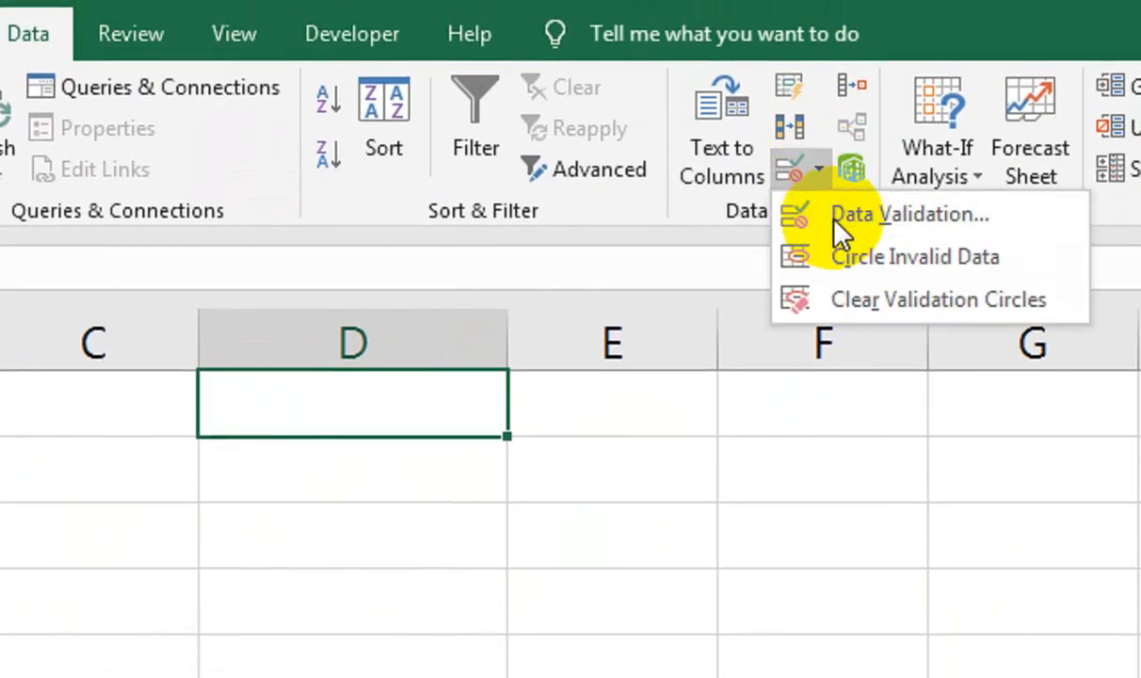
pyautogui.click(838, 130)
pyautogui.moveTo(74, 223); pyautogui.dragTo(760, 215)
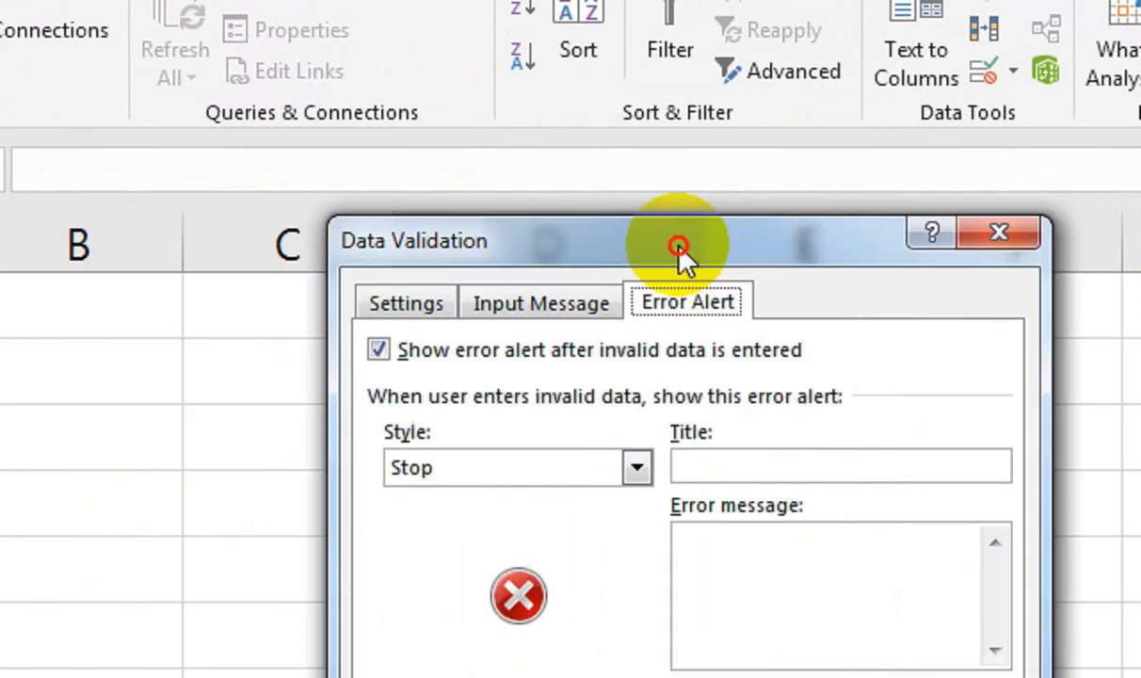
pyautogui.click(570, 263)
pyautogui.moveTo(607, 211); pyautogui.dragTo(774, 177)
pyautogui.click(816, 352)
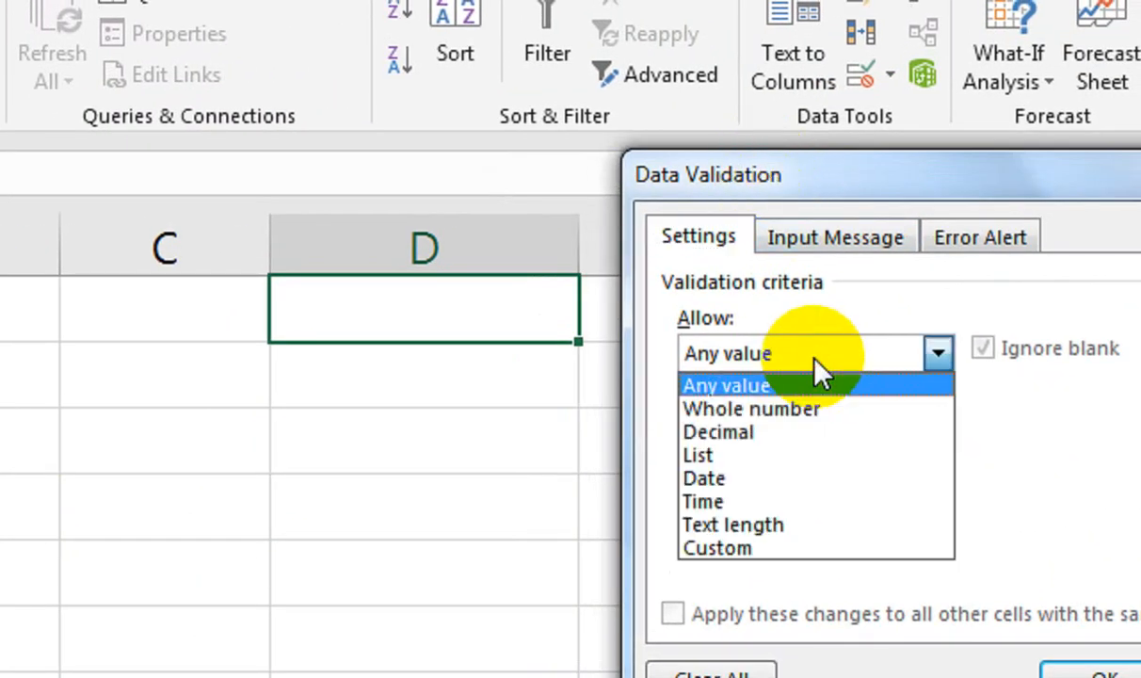
pyautogui.click(774, 478)
pyautogui.click(753, 356)
pyautogui.click(750, 457)
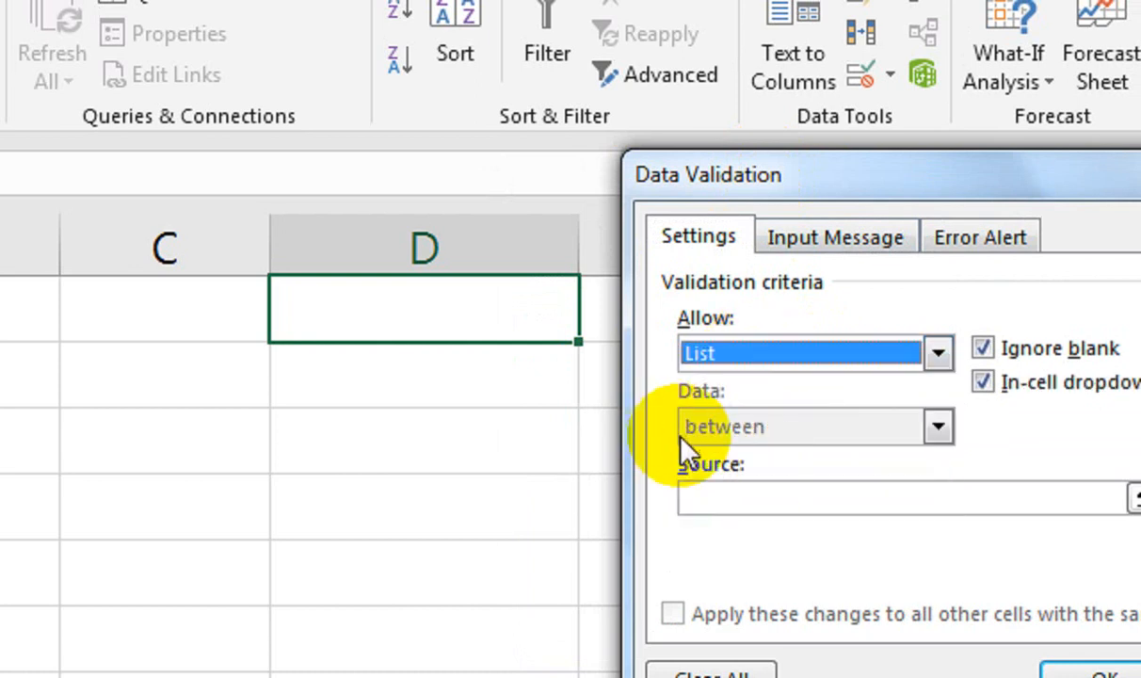
pyautogui.click(754, 507)
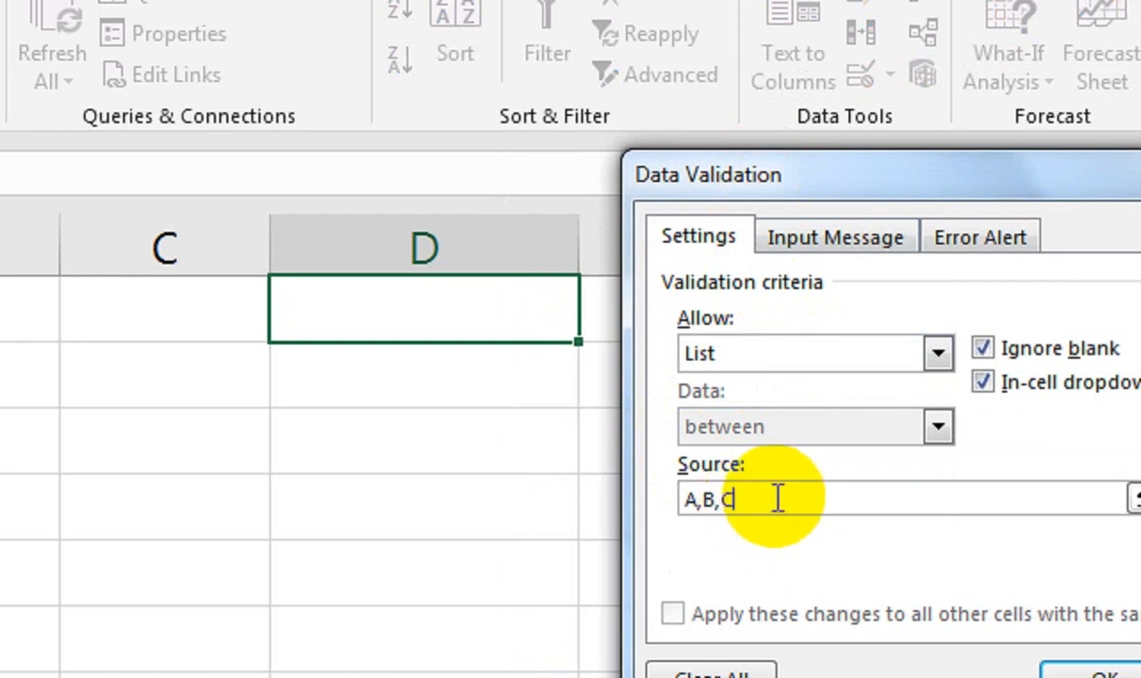
pyautogui.write('A,B,C,D')
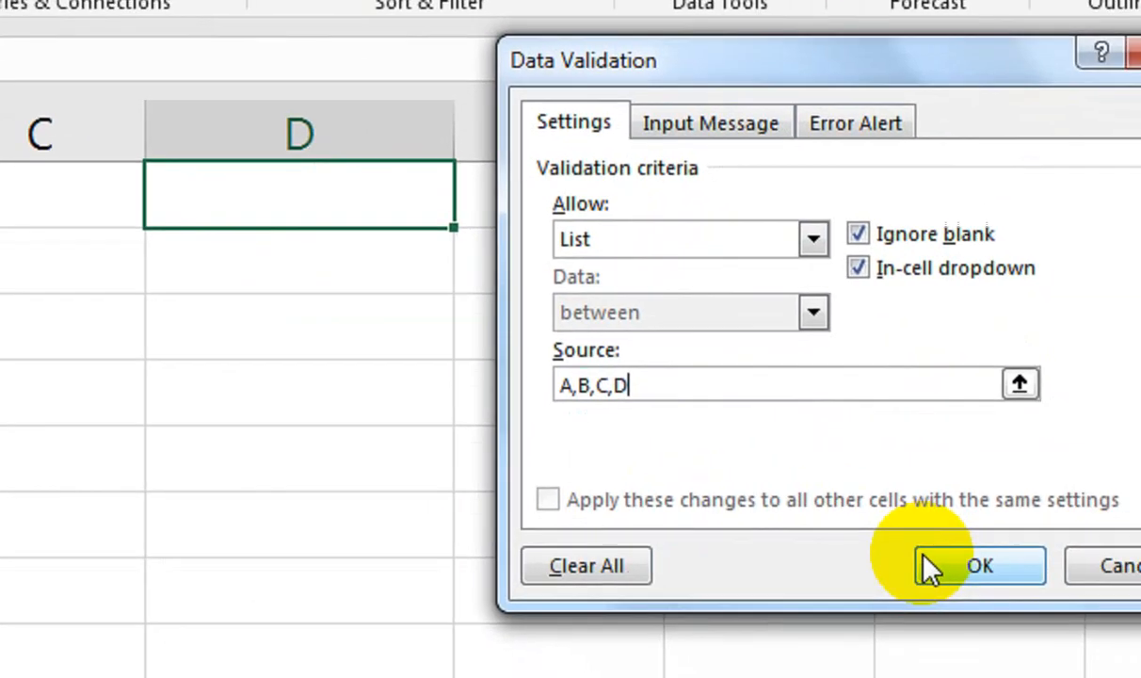
pyautogui.click(1064, 674)
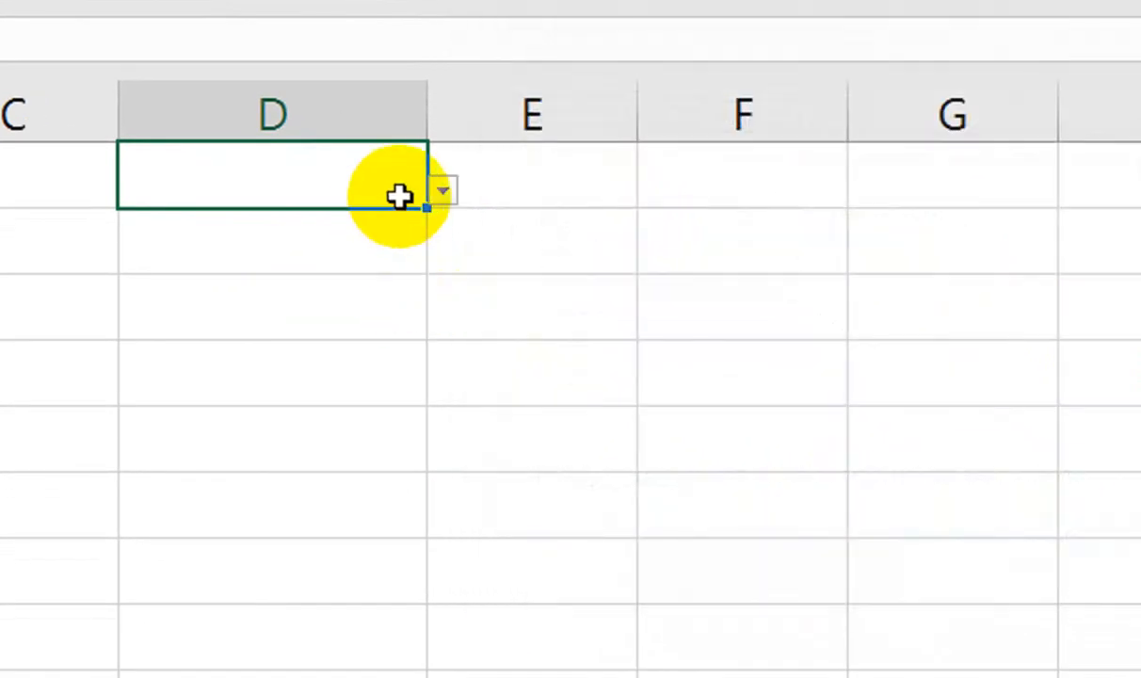
# Pick B from D1's dropdown, then Clear All validation and delete the value.
pyautogui.click(443, 191)
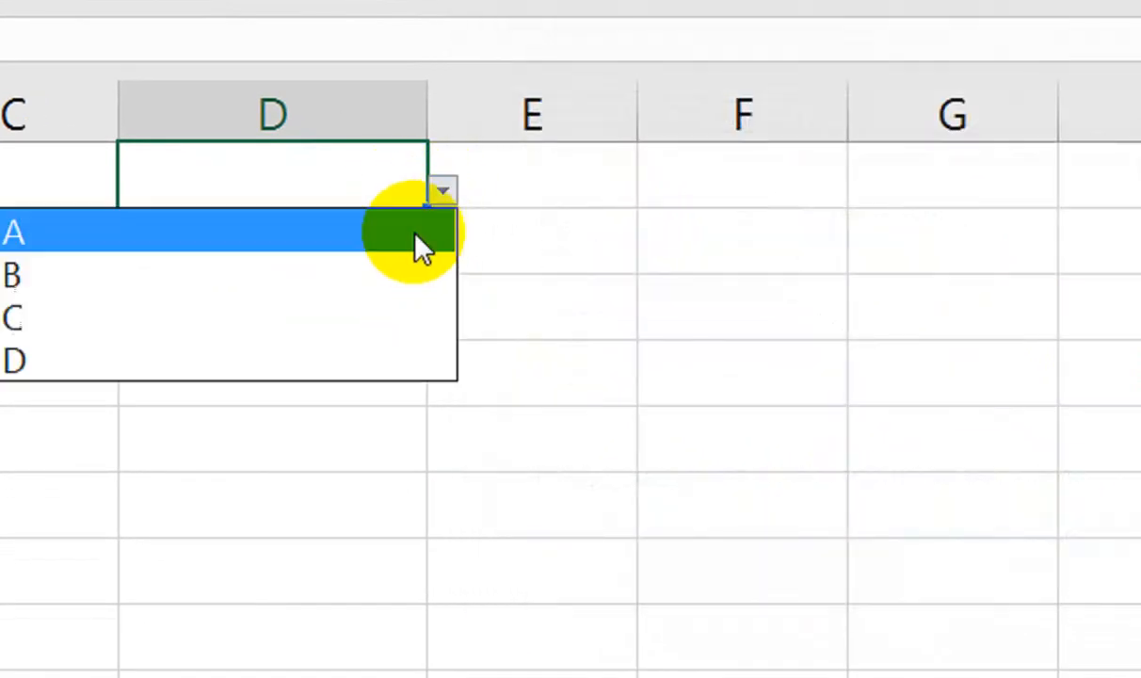
pyautogui.click(282, 235)
pyautogui.click(546, 191)
pyautogui.click(400, 275)
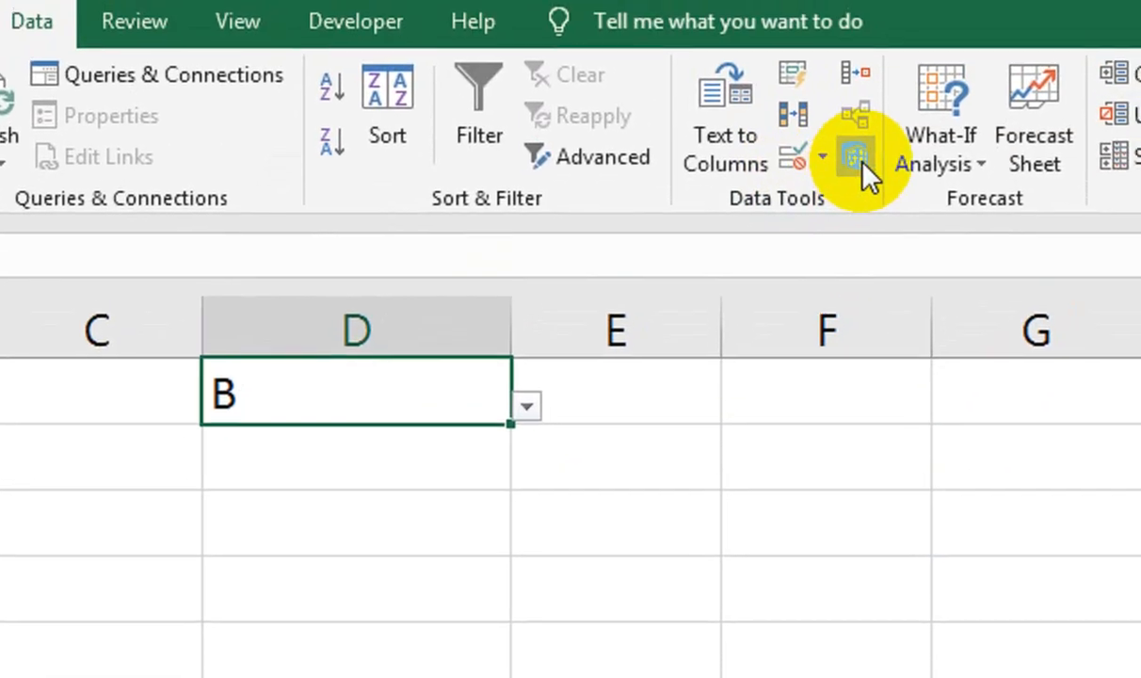
pyautogui.click(795, 169)
pyautogui.click(643, 491)
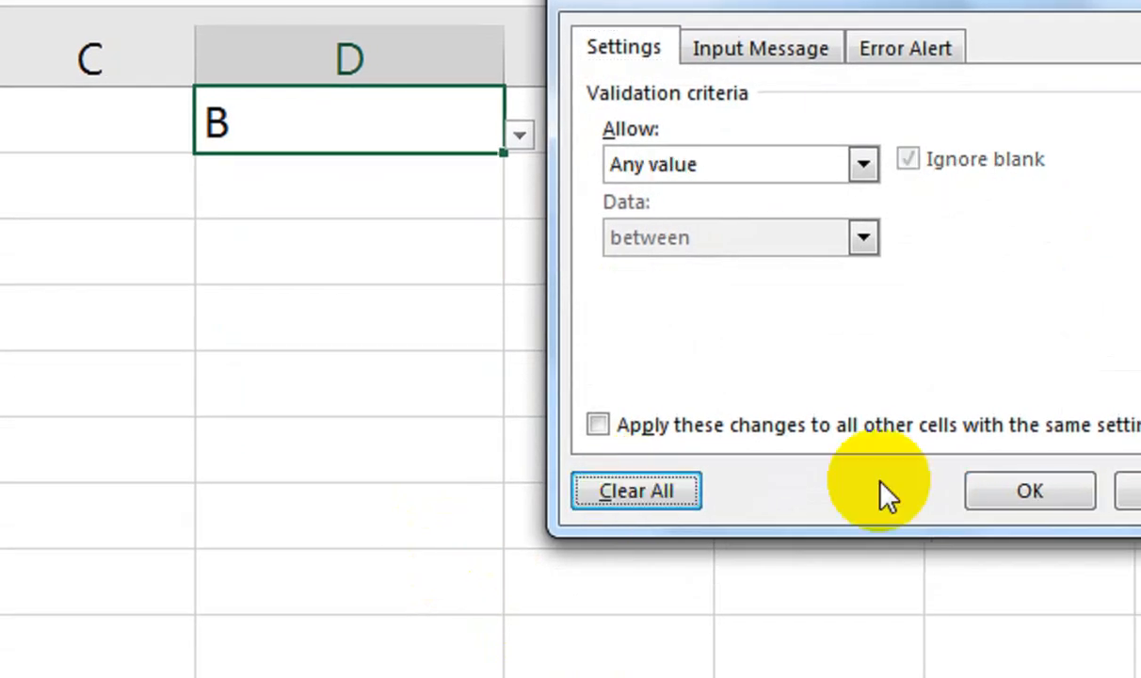
pyautogui.click(890, 486)
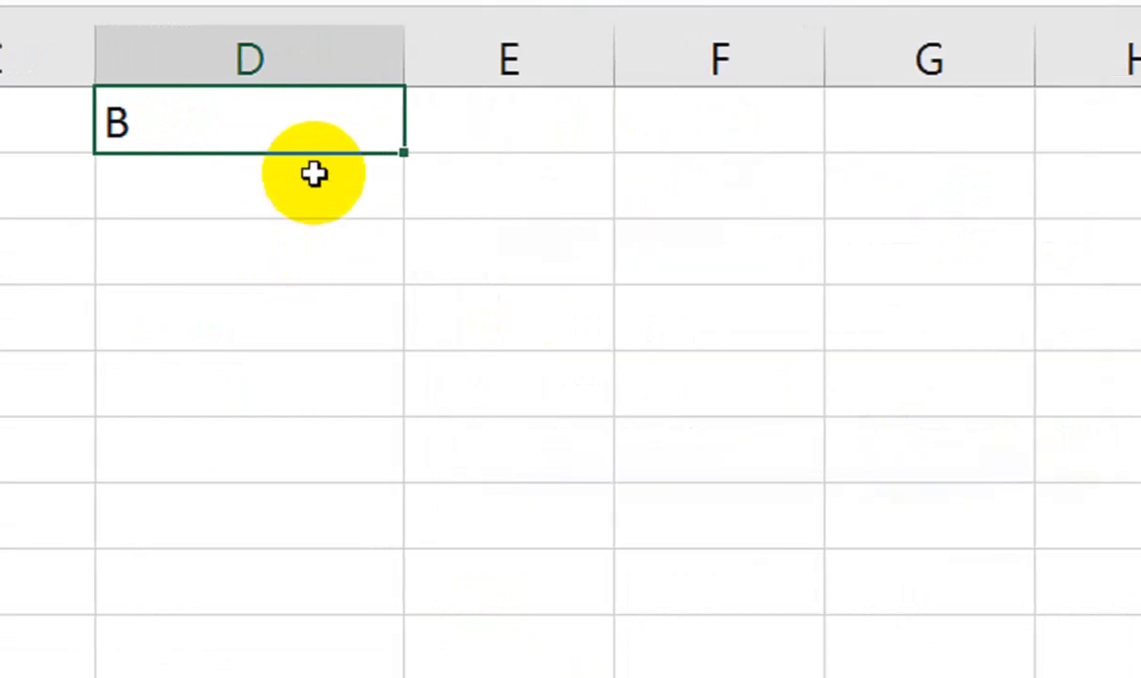
pyautogui.press('Delete')
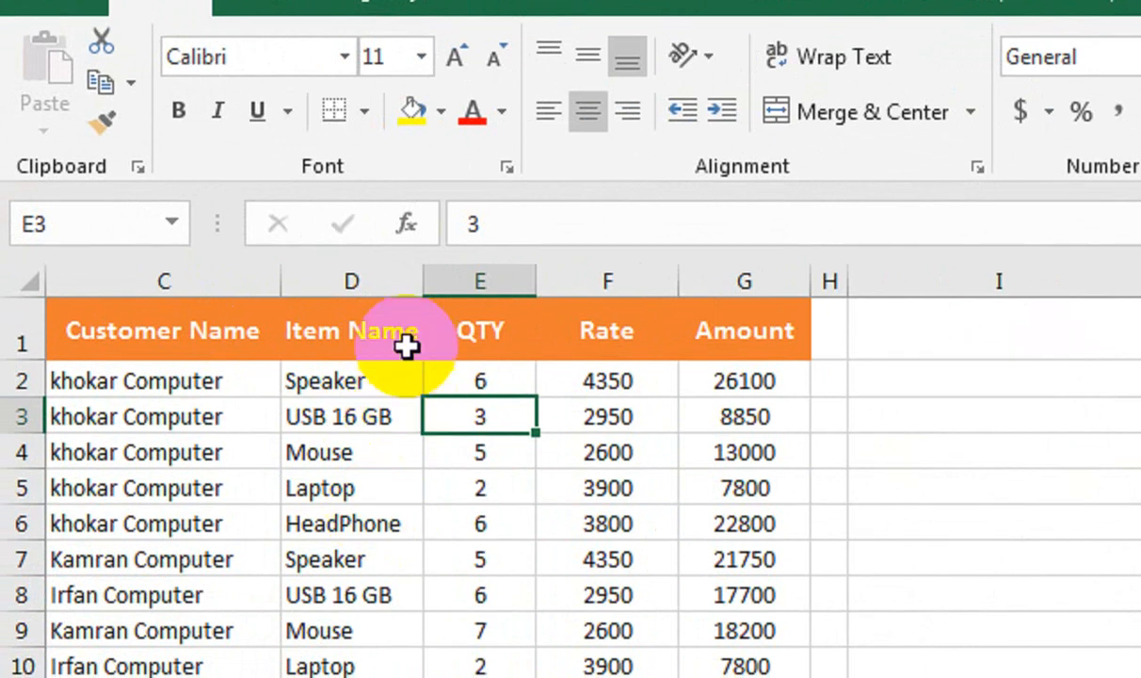
# Preview Duplicate Values highlighting on column D's Item Name, toggling Unique and back, then cancel.
pyautogui.click(383, 324)
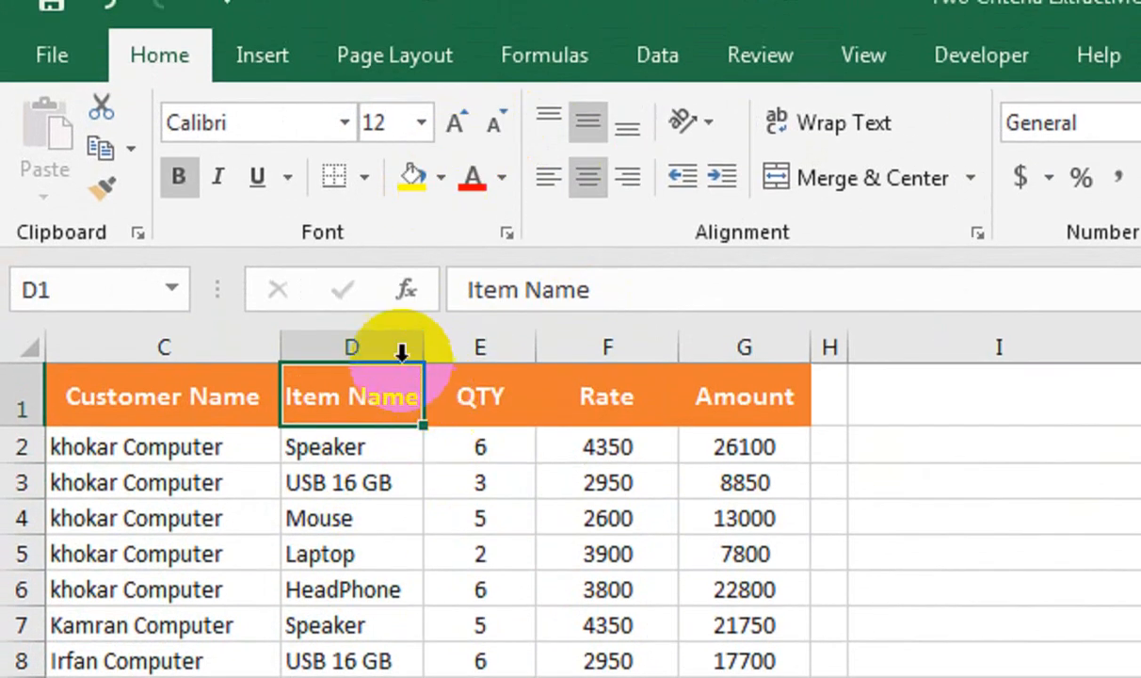
pyautogui.click(407, 347)
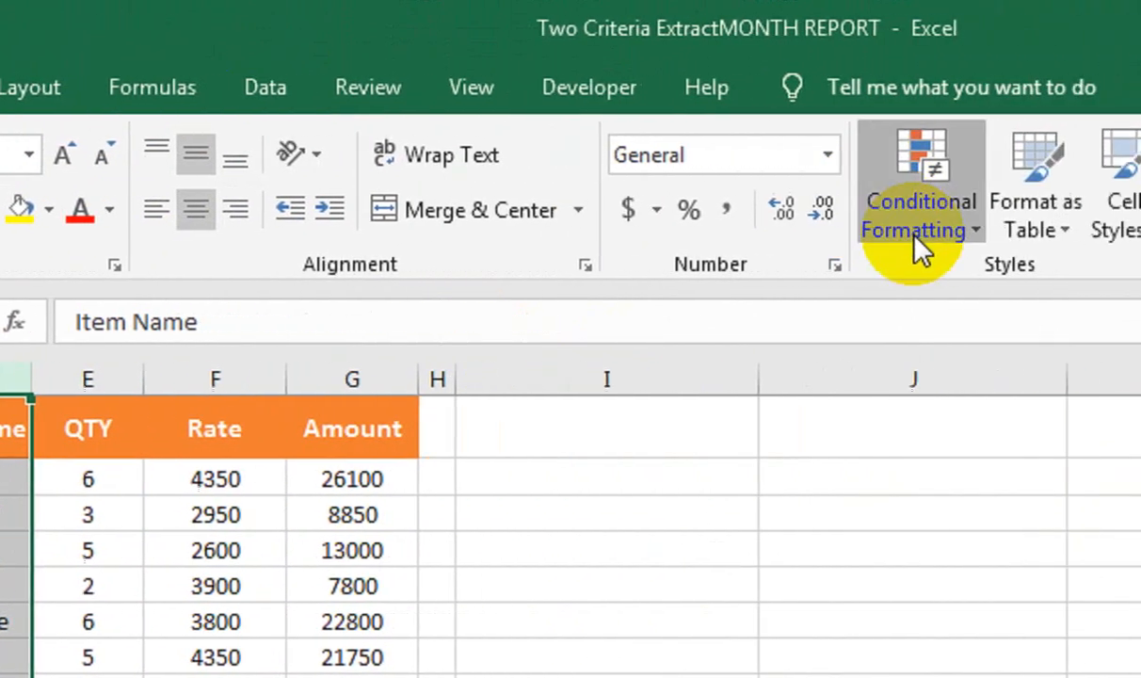
pyautogui.click(913, 235)
pyautogui.moveTo(890, 288)
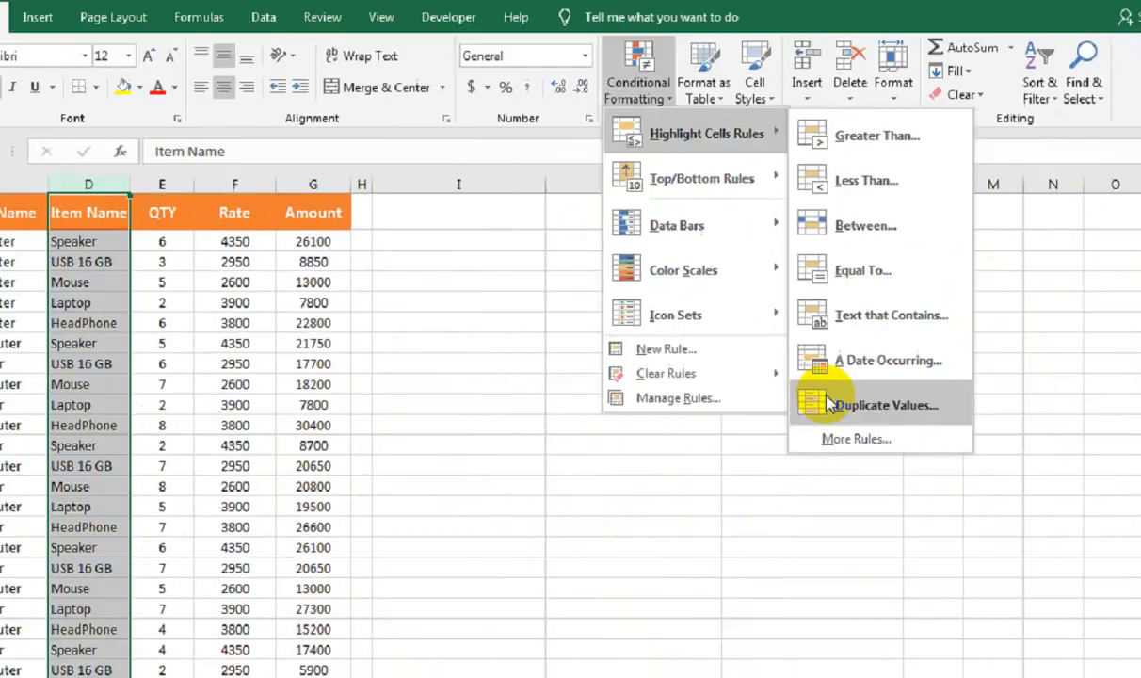
pyautogui.click(829, 405)
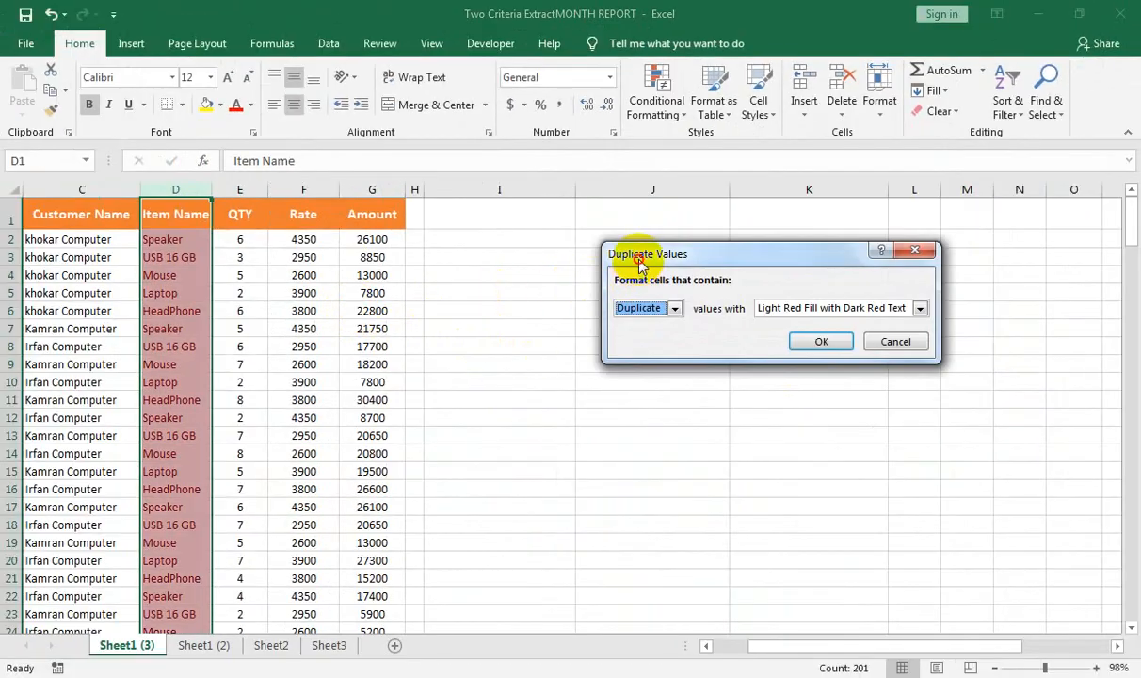
pyautogui.moveTo(640, 263); pyautogui.dragTo(292, 272)
pyautogui.click(570, 405)
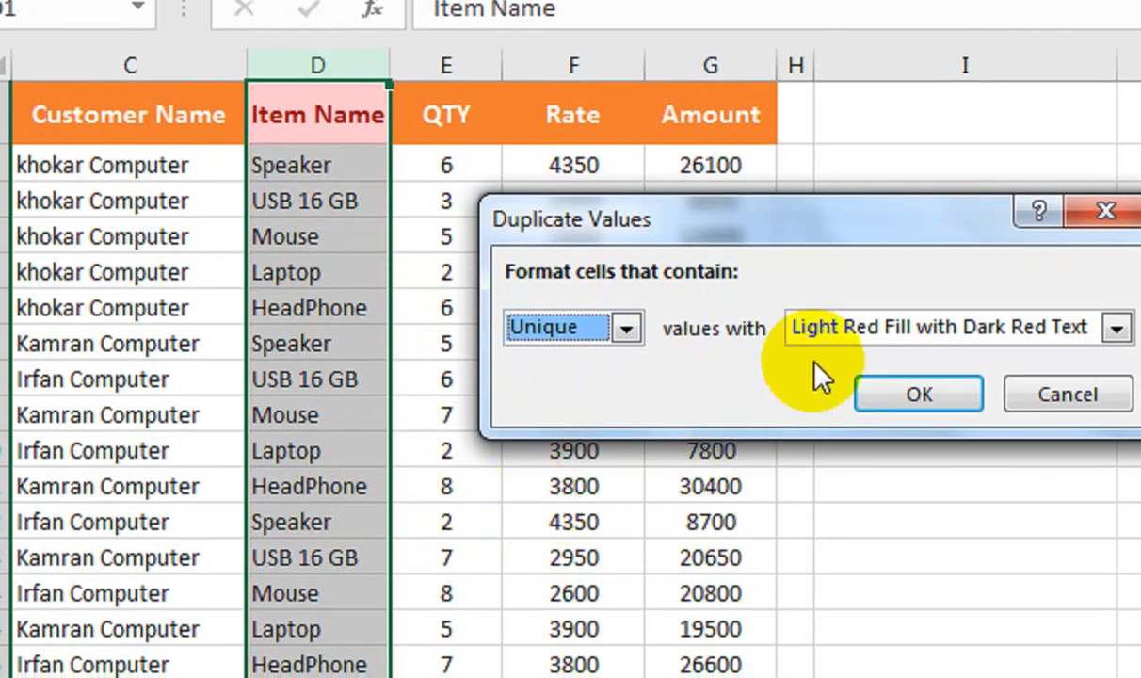
pyautogui.click(626, 327)
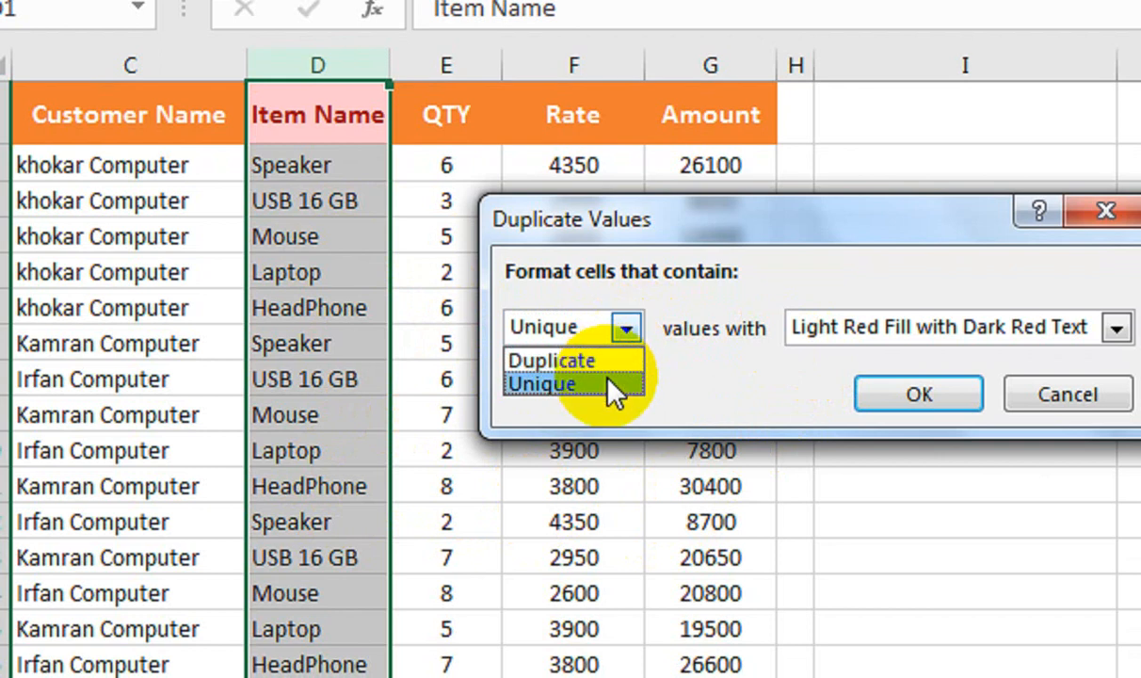
pyautogui.click(614, 358)
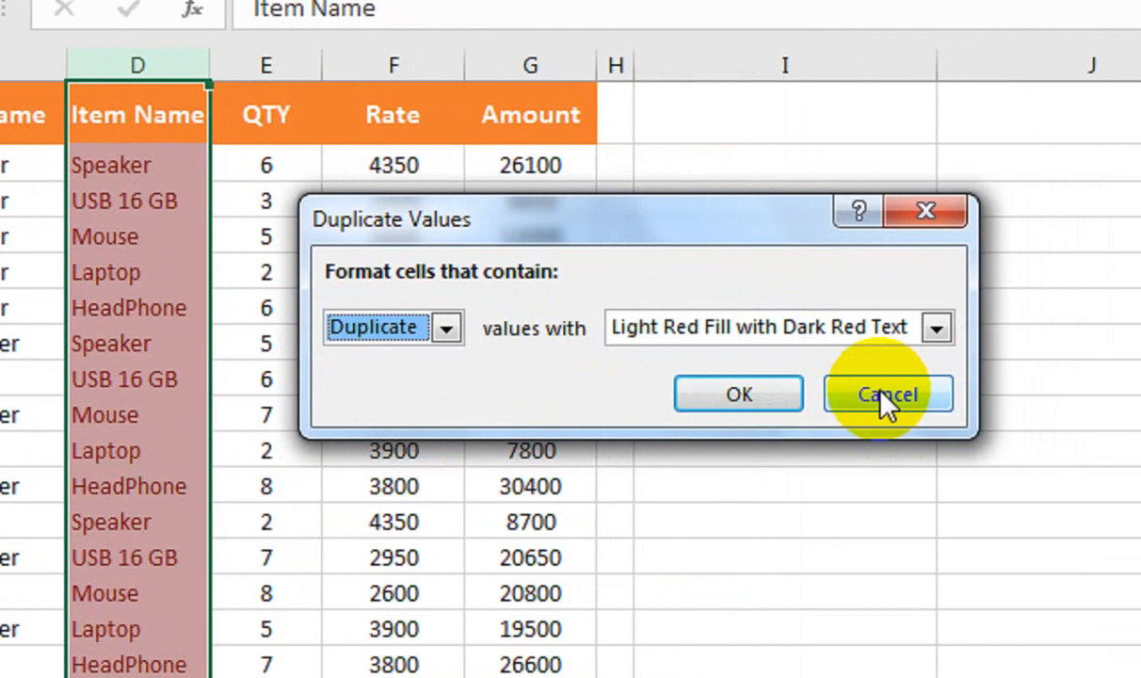
pyautogui.click(887, 398)
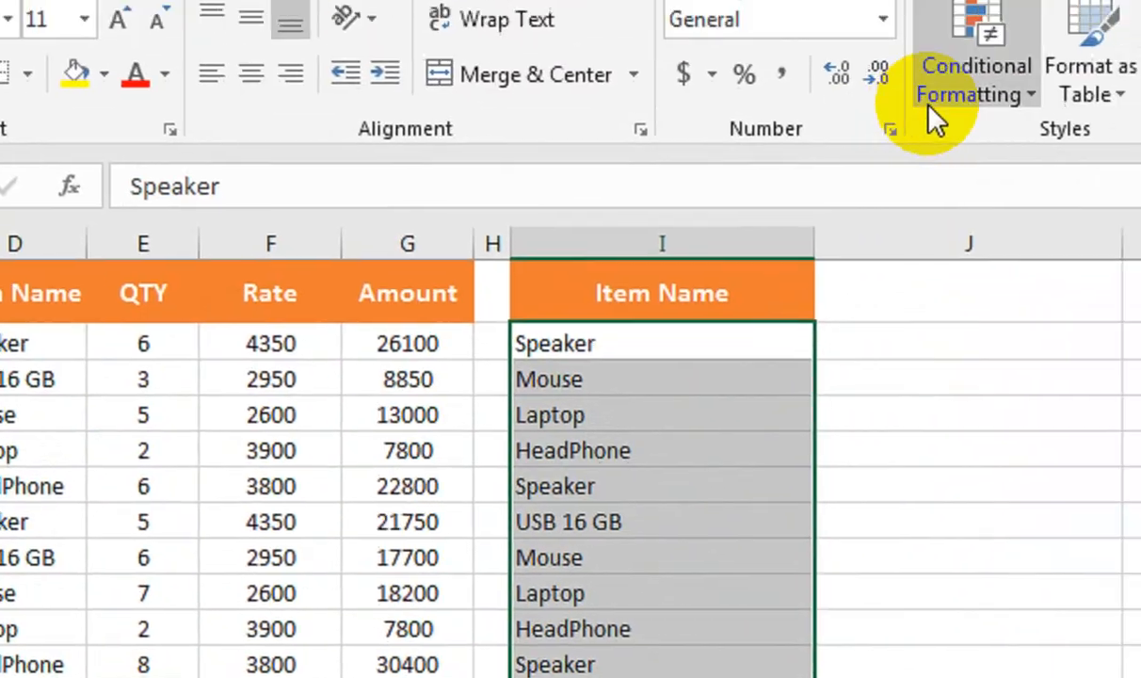
# Apply the default Duplicate Values highlighting rule.
pyautogui.click(930, 113)
pyautogui.moveTo(909, 226)
pyautogui.click(913, 674)
pyautogui.moveTo(207, 263); pyautogui.dragTo(970, 205)
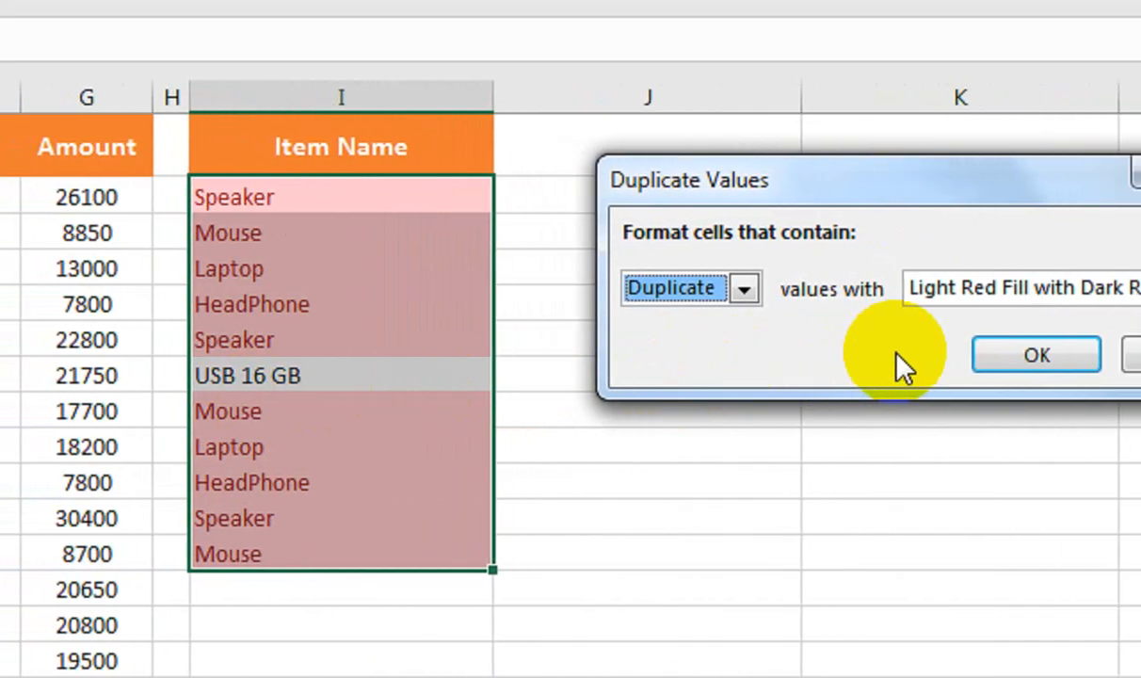
pyautogui.press('Return')
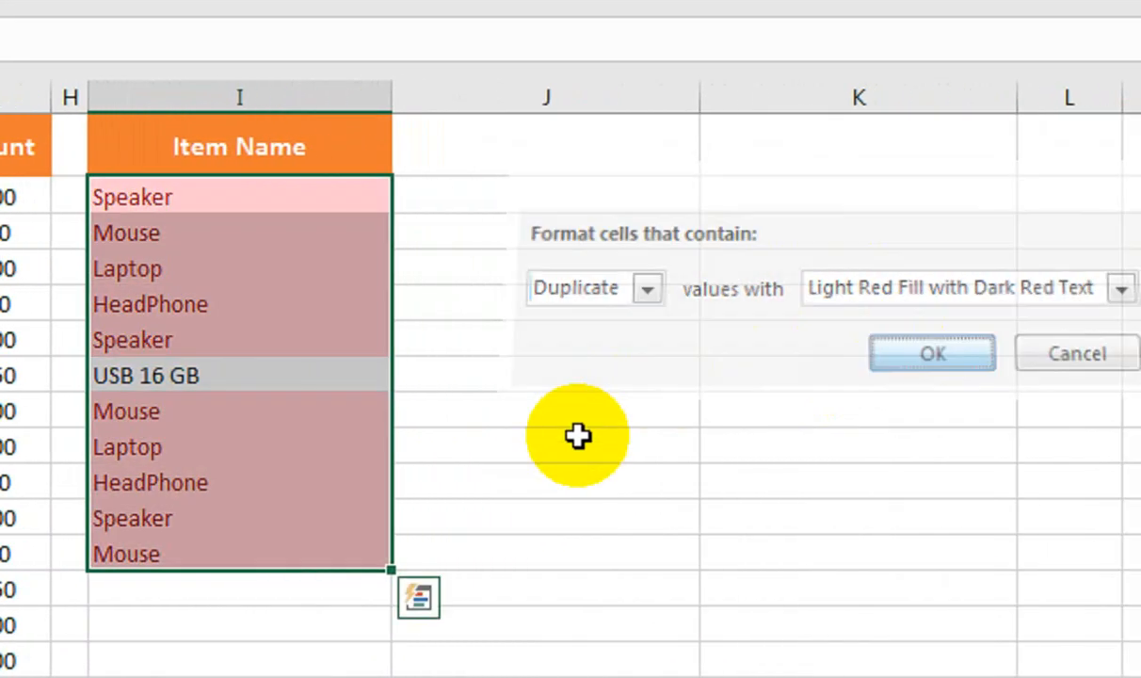
# Select the Item Name list in column I and clear its highlighting rules.
pyautogui.click(399, 443)
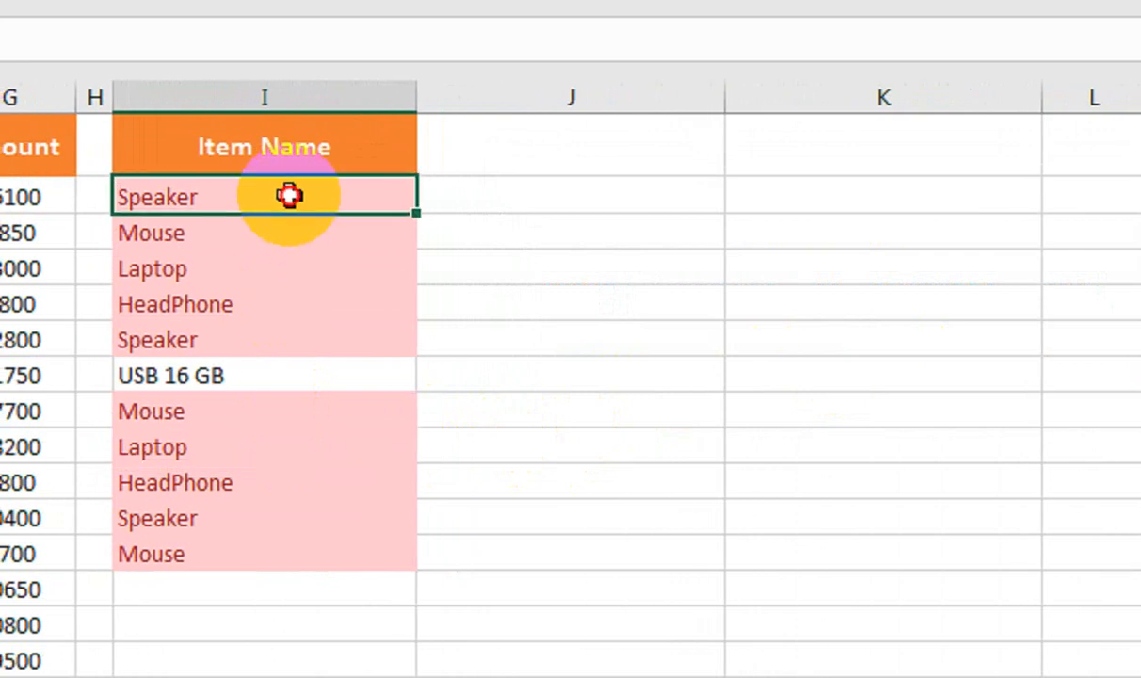
pyautogui.moveTo(288, 195); pyautogui.dragTo(311, 552)
pyautogui.click(593, 128)
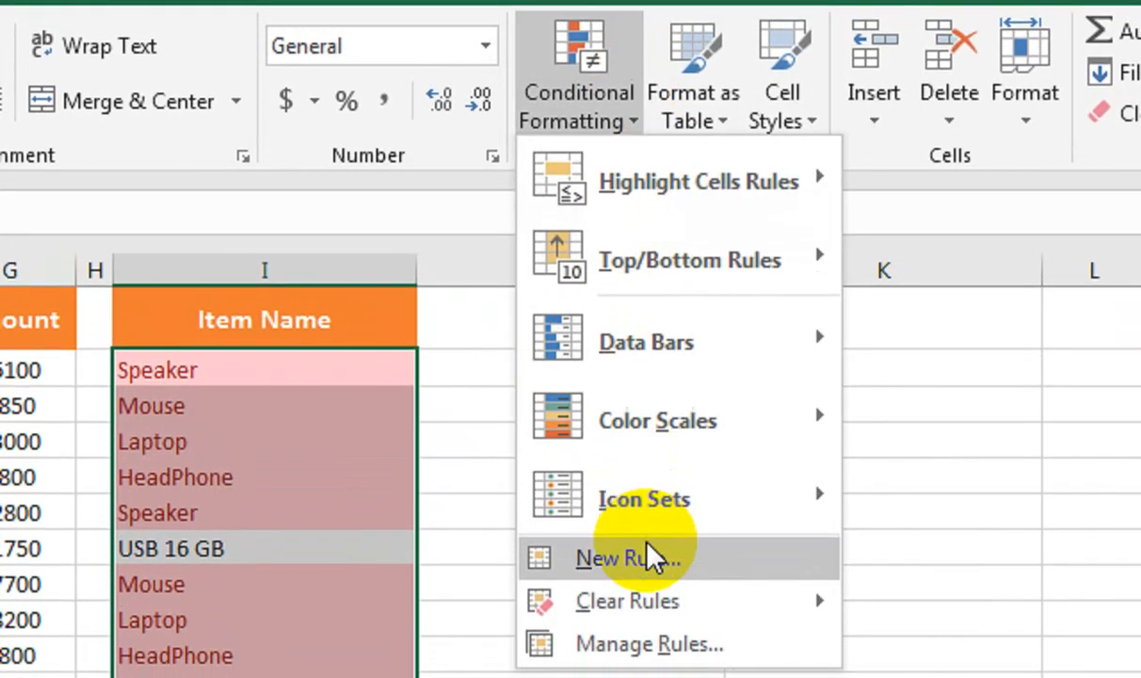
pyautogui.moveTo(668, 533)
pyautogui.click(908, 509)
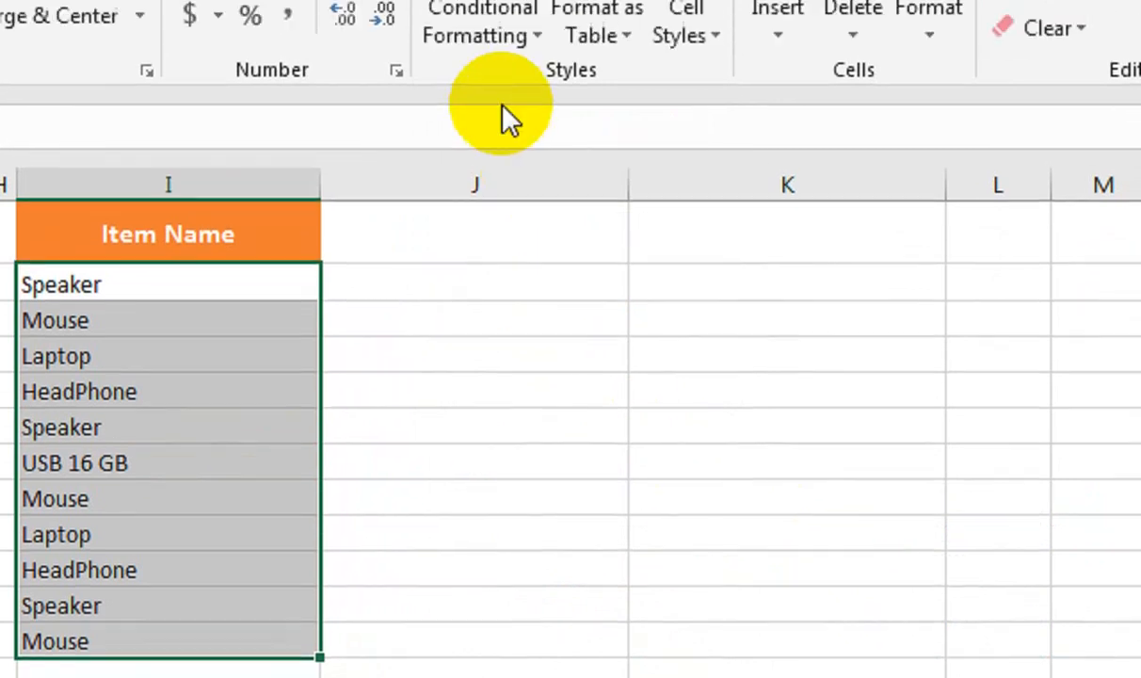
# Reapply Duplicate Values set to Unique so only USB 16 GB turns light red.
pyautogui.click(513, 17)
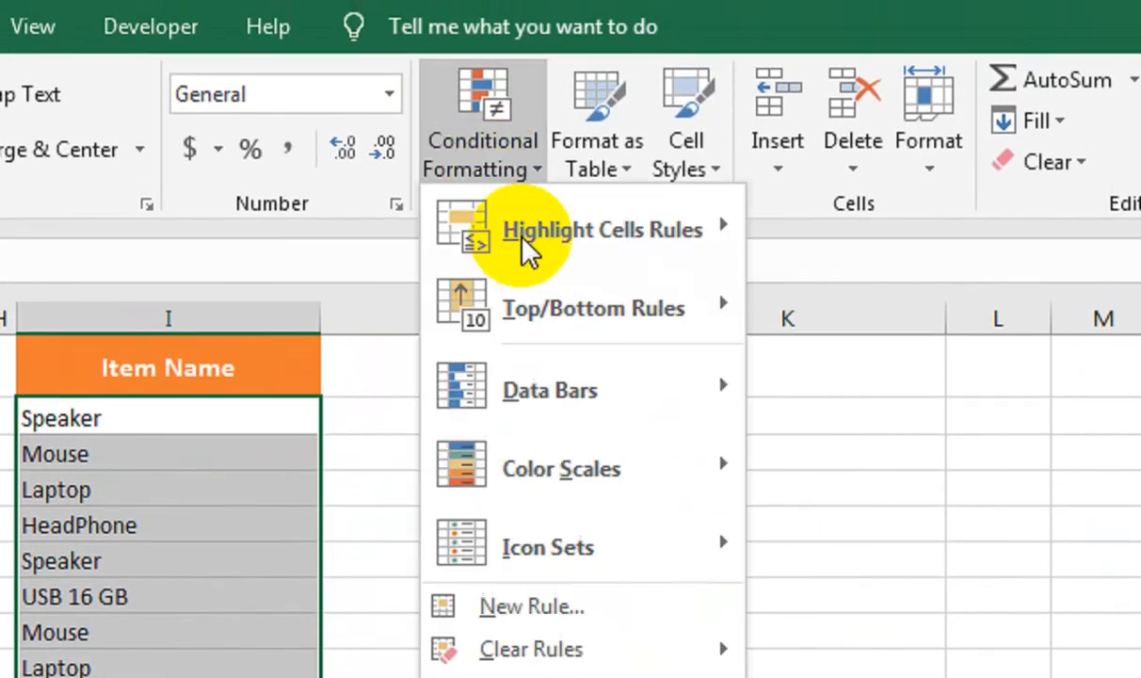
pyautogui.moveTo(524, 237)
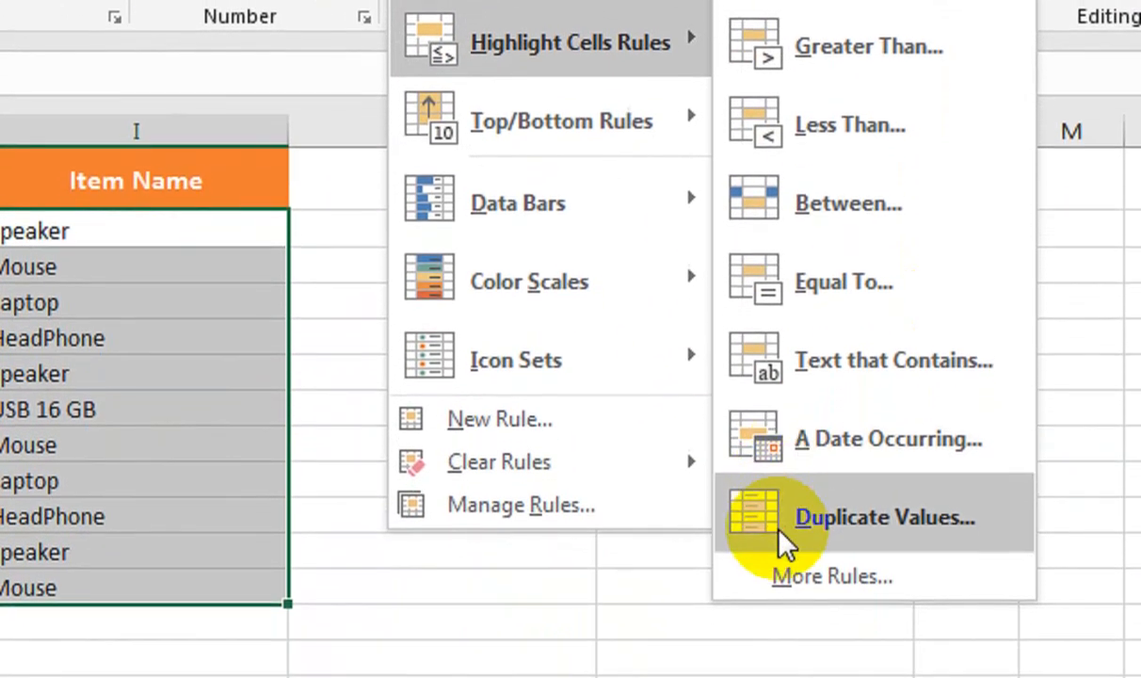
pyautogui.click(784, 545)
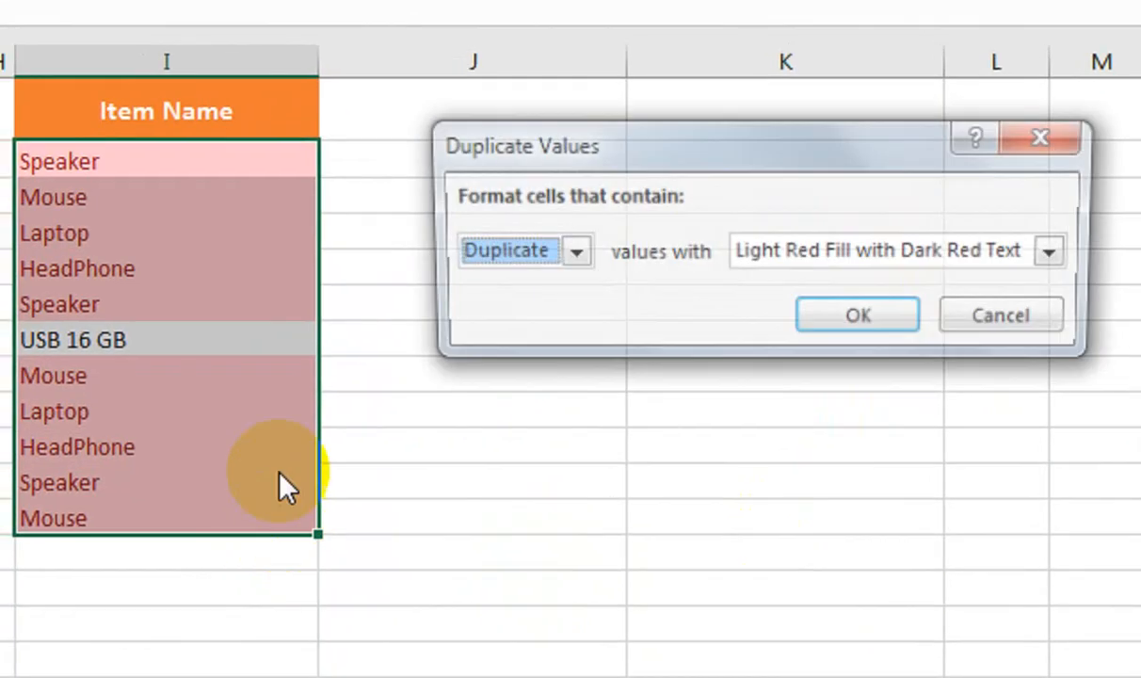
pyautogui.click(504, 256)
pyautogui.click(509, 307)
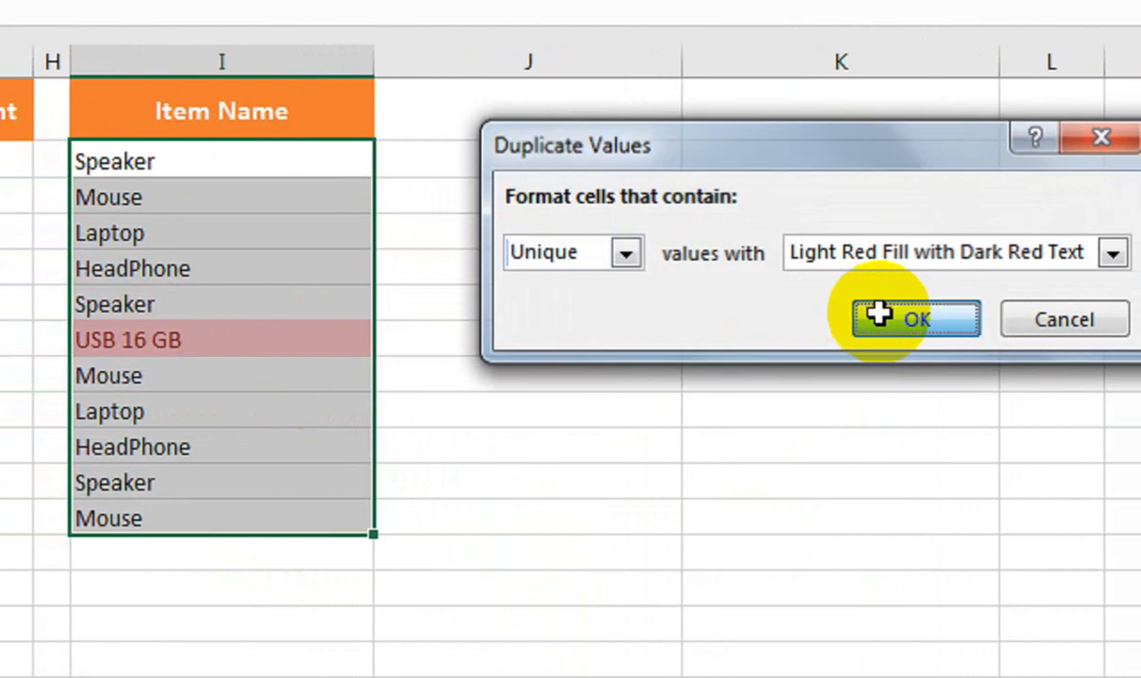
pyautogui.click(885, 319)
pyautogui.click(484, 422)
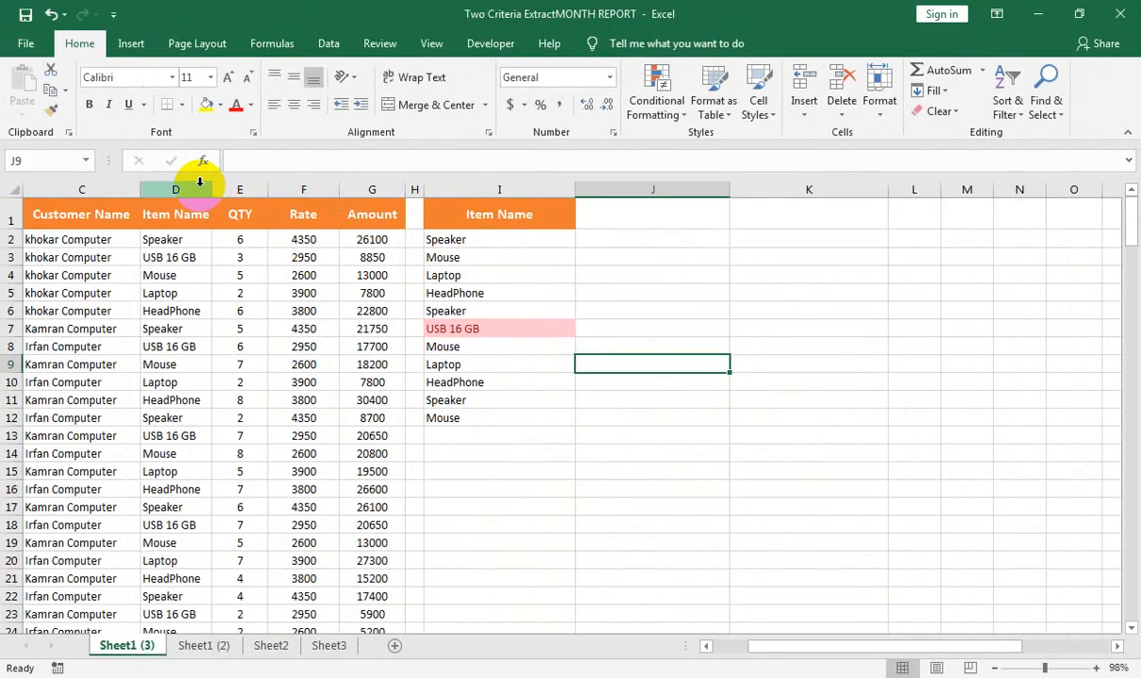
pyautogui.click(200, 182)
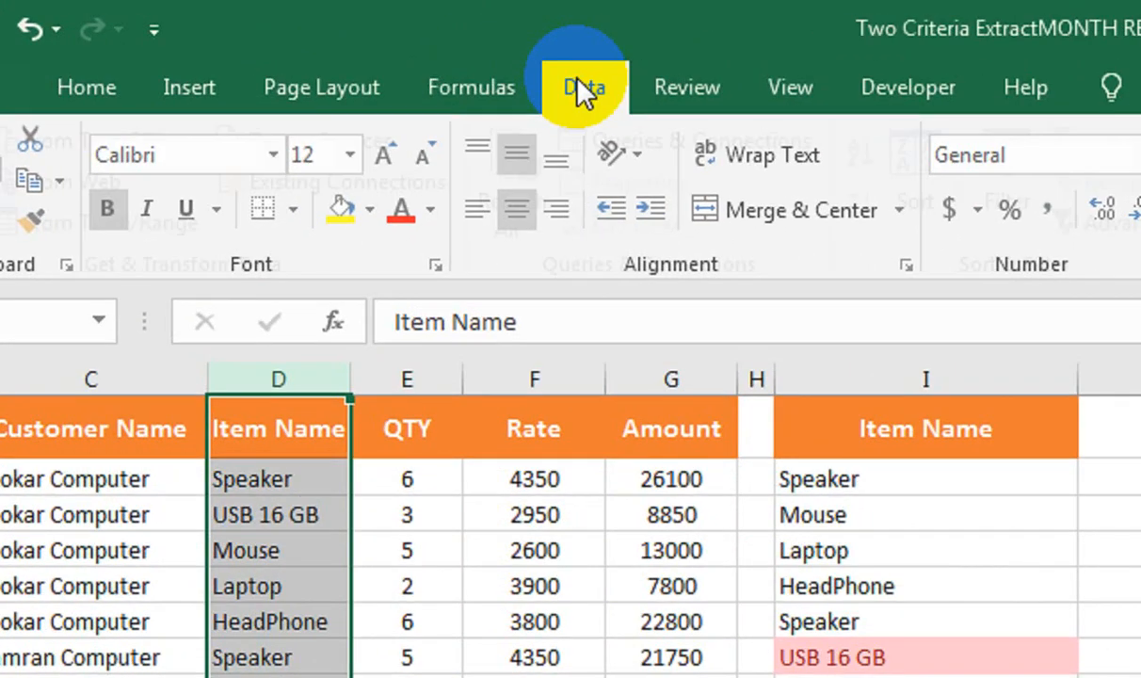
# Remove duplicates from column D alone, then undo the removal.
pyautogui.click(328, 44)
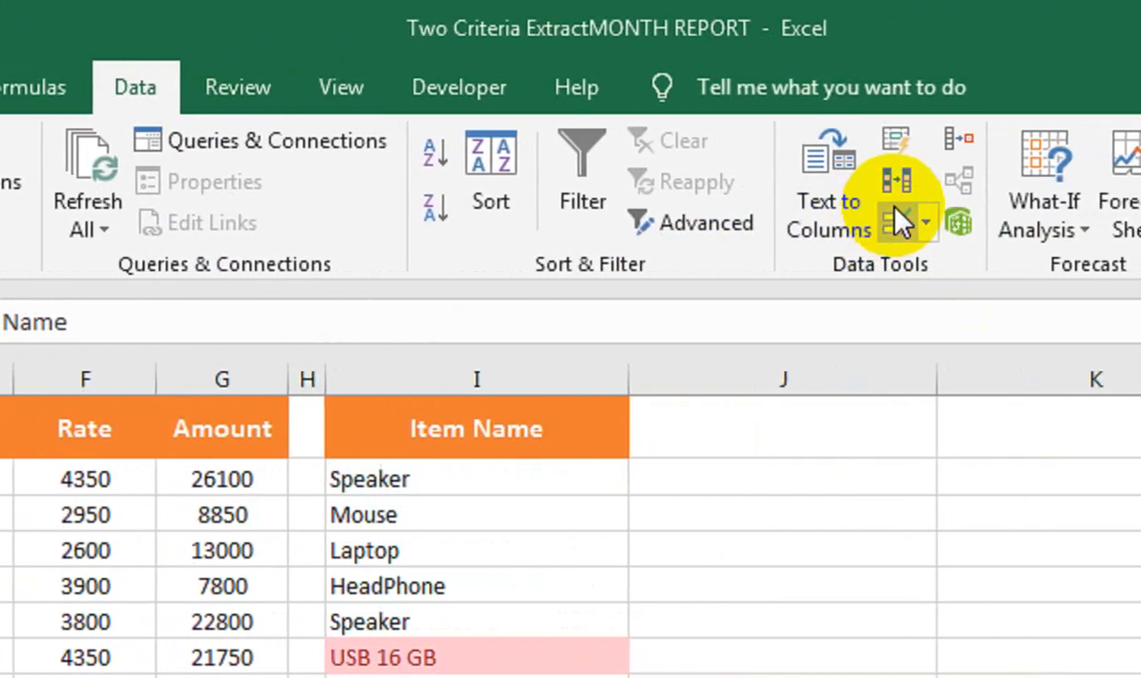
pyautogui.click(909, 221)
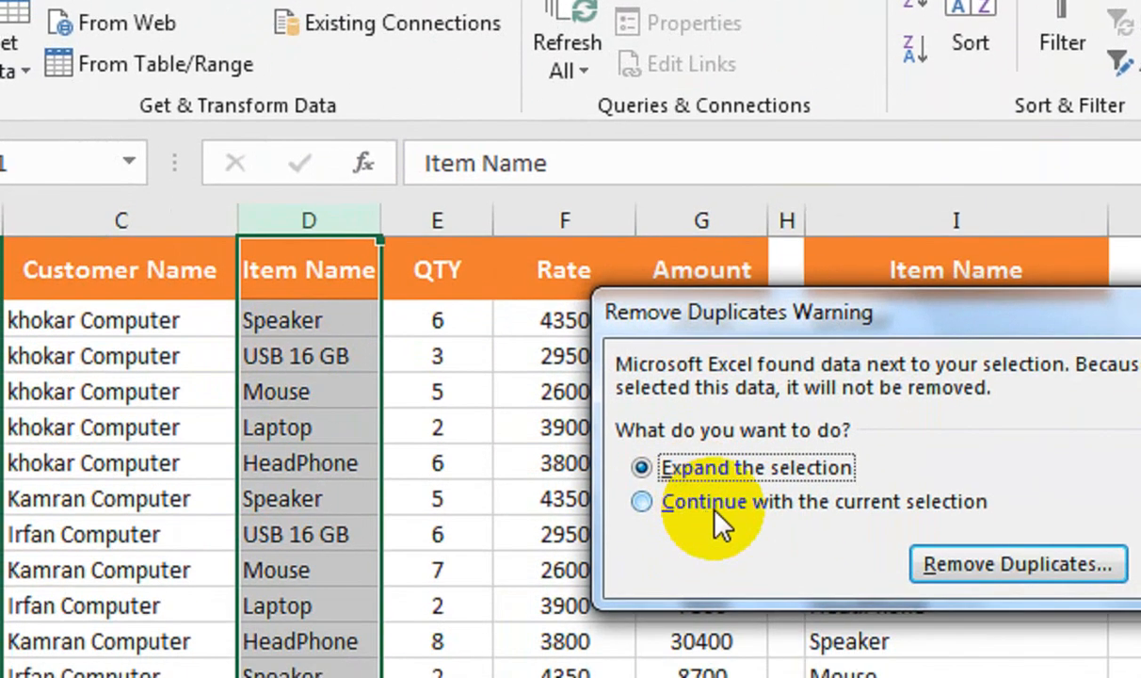
pyautogui.click(716, 516)
pyautogui.click(1012, 565)
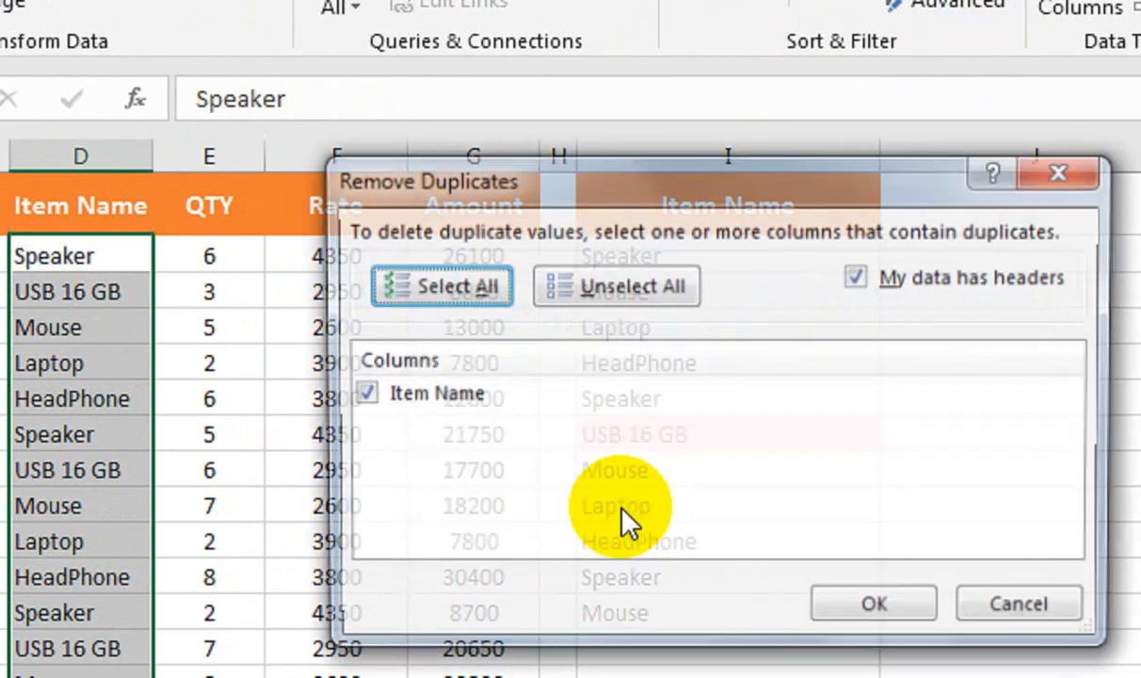
pyautogui.click(868, 603)
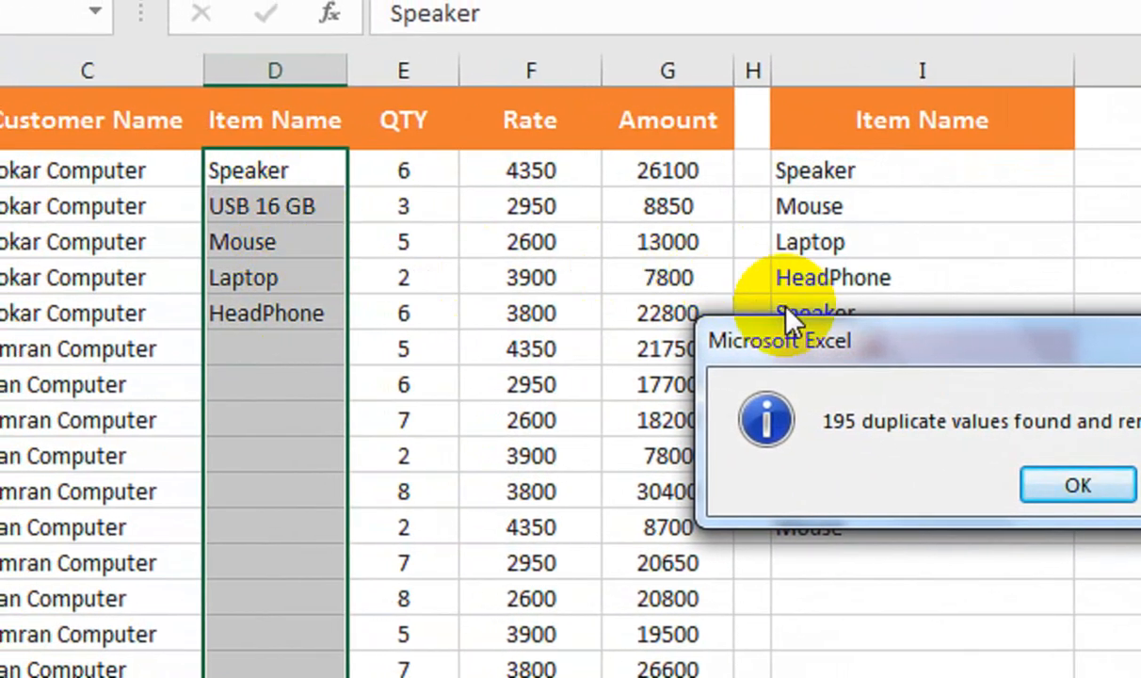
pyautogui.moveTo(789, 341); pyautogui.dragTo(439, 325)
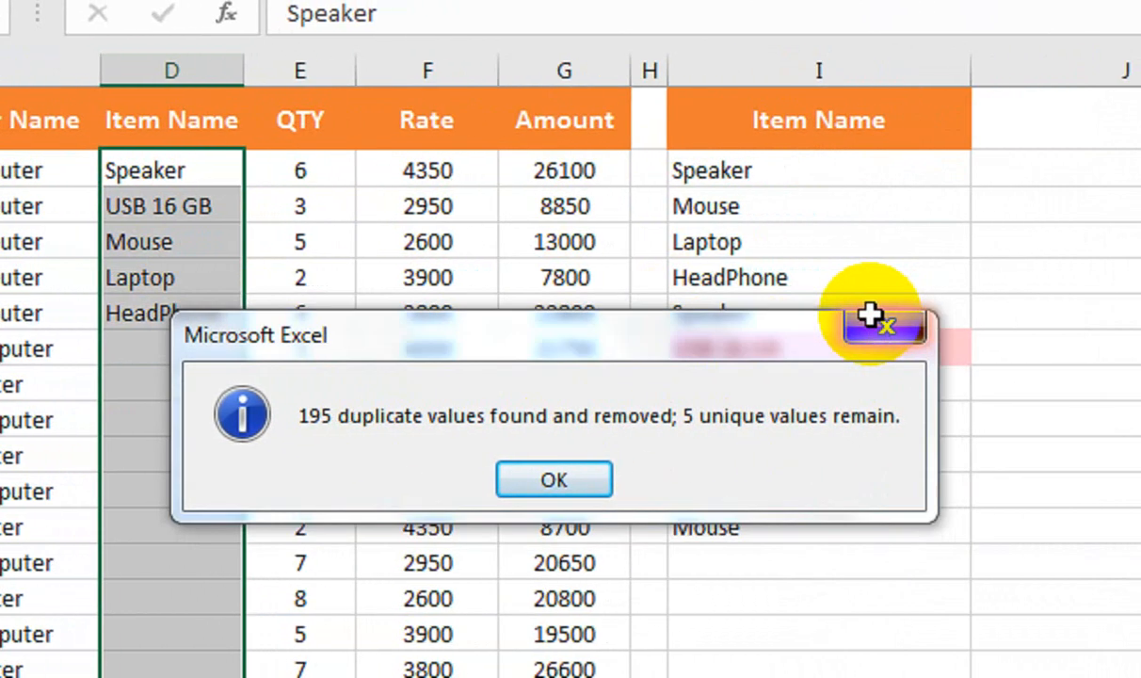
pyautogui.click(974, 326)
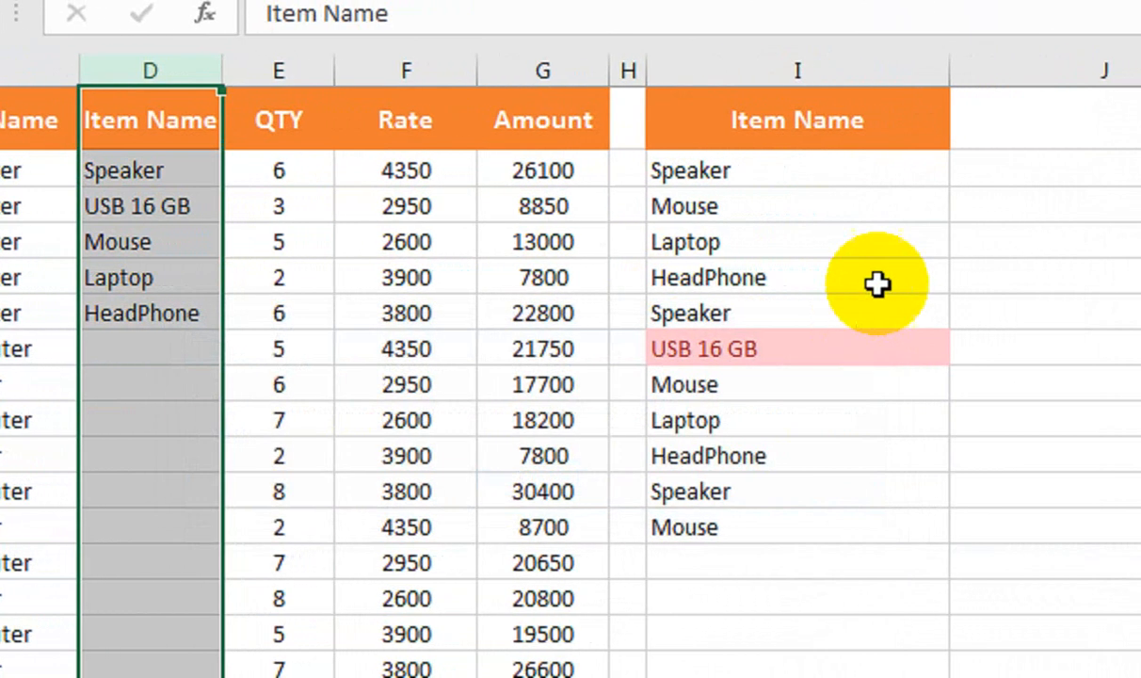
pyautogui.hotkey('ctrl', 'z')
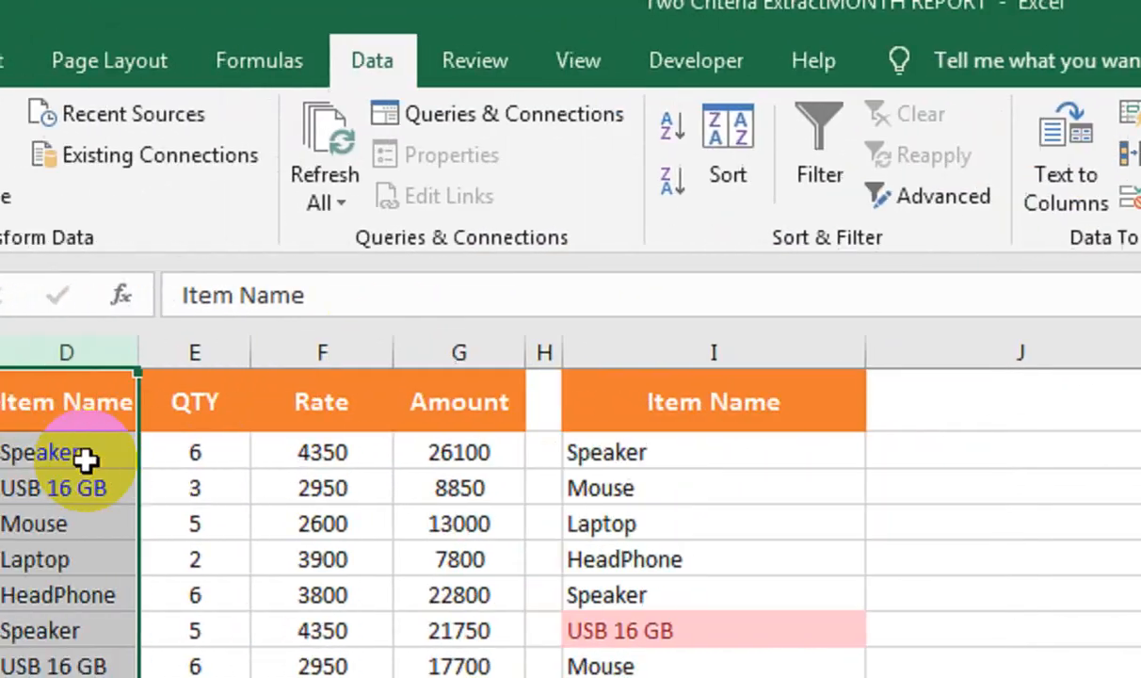
# Remove duplicate rows from the whole table, comparing only the Item Name column.
pyautogui.click(253, 204)
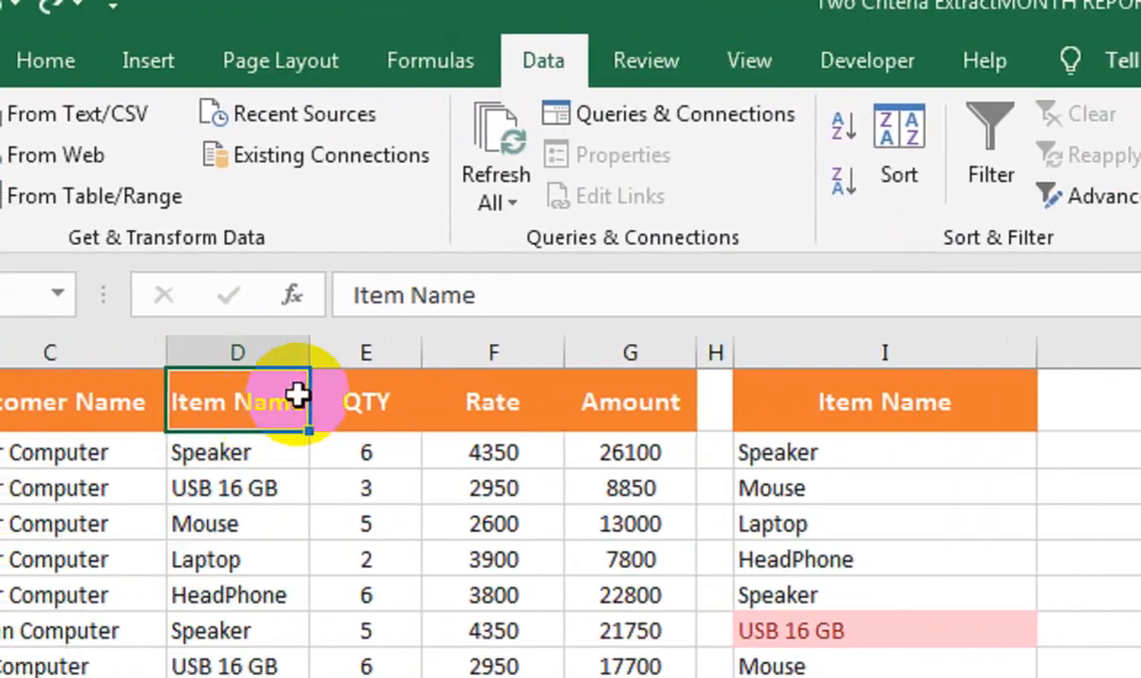
pyautogui.click(932, 153)
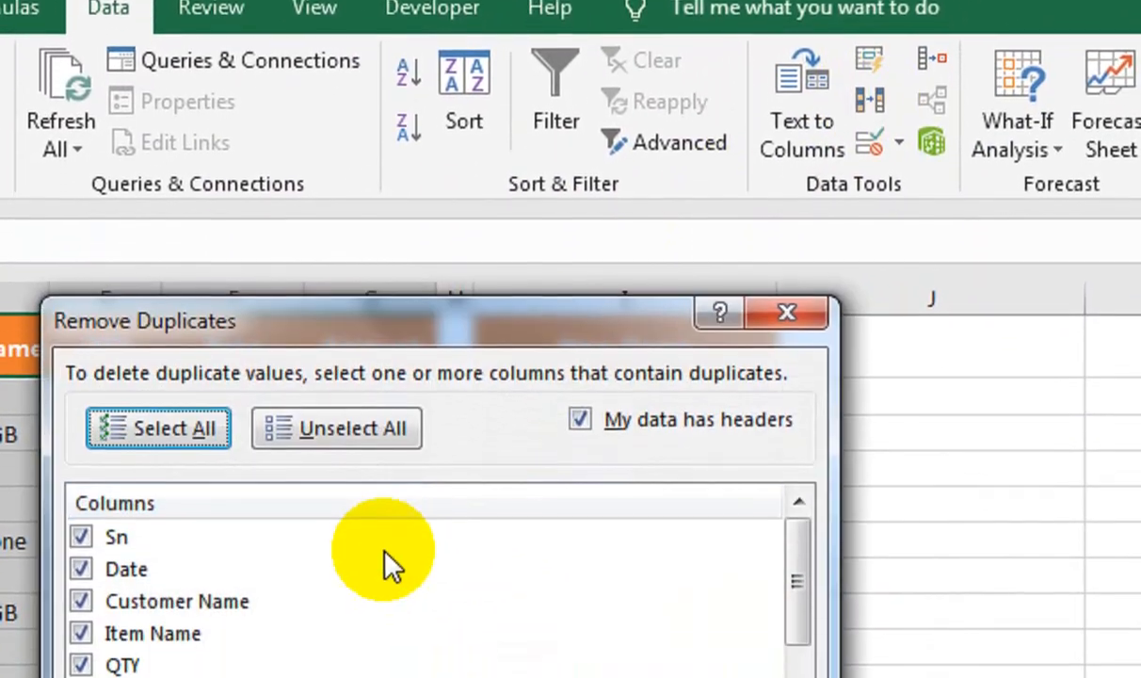
pyautogui.click(277, 435)
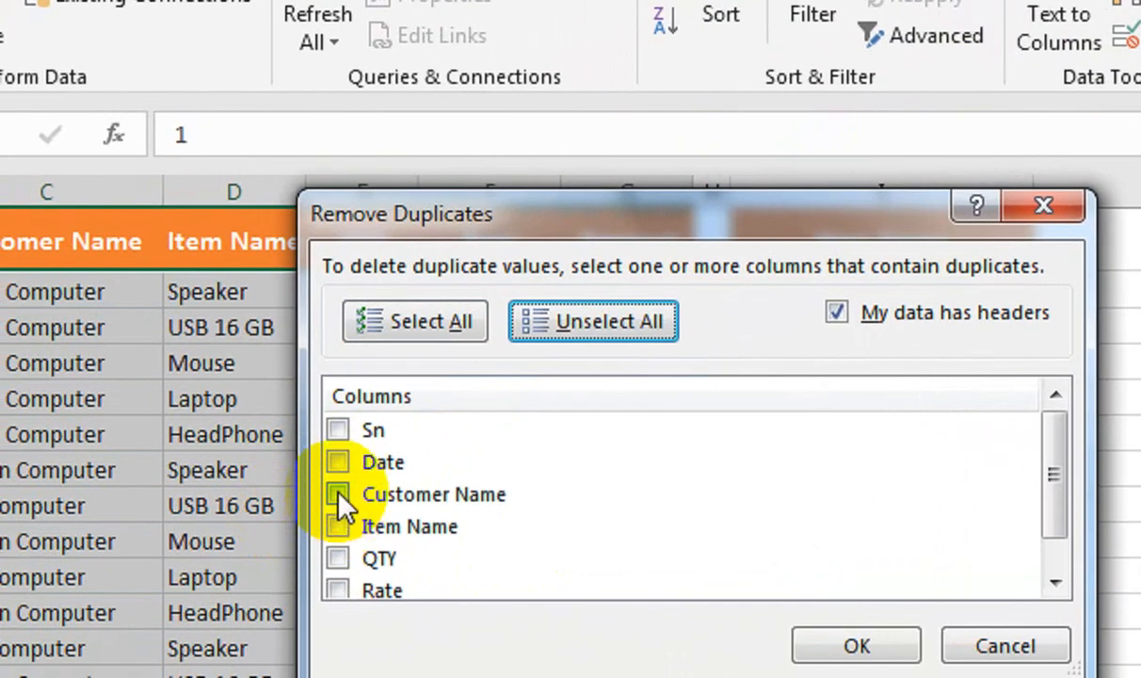
pyautogui.click(288, 520)
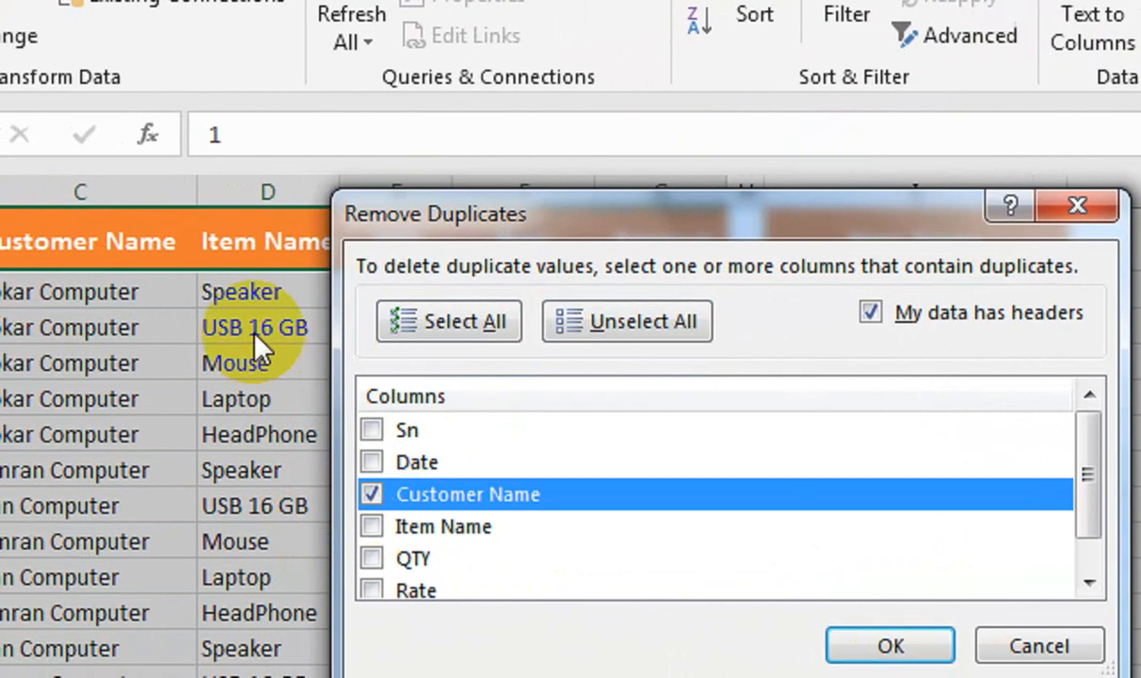
pyautogui.click(361, 526)
pyautogui.click(361, 494)
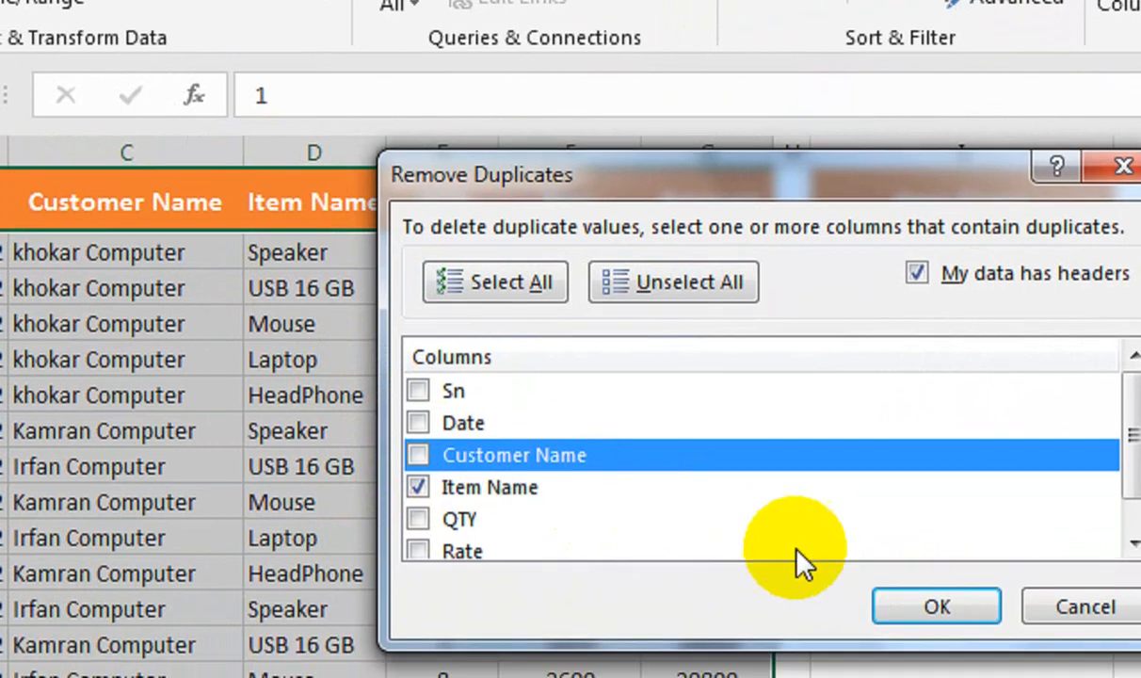
pyautogui.click(937, 618)
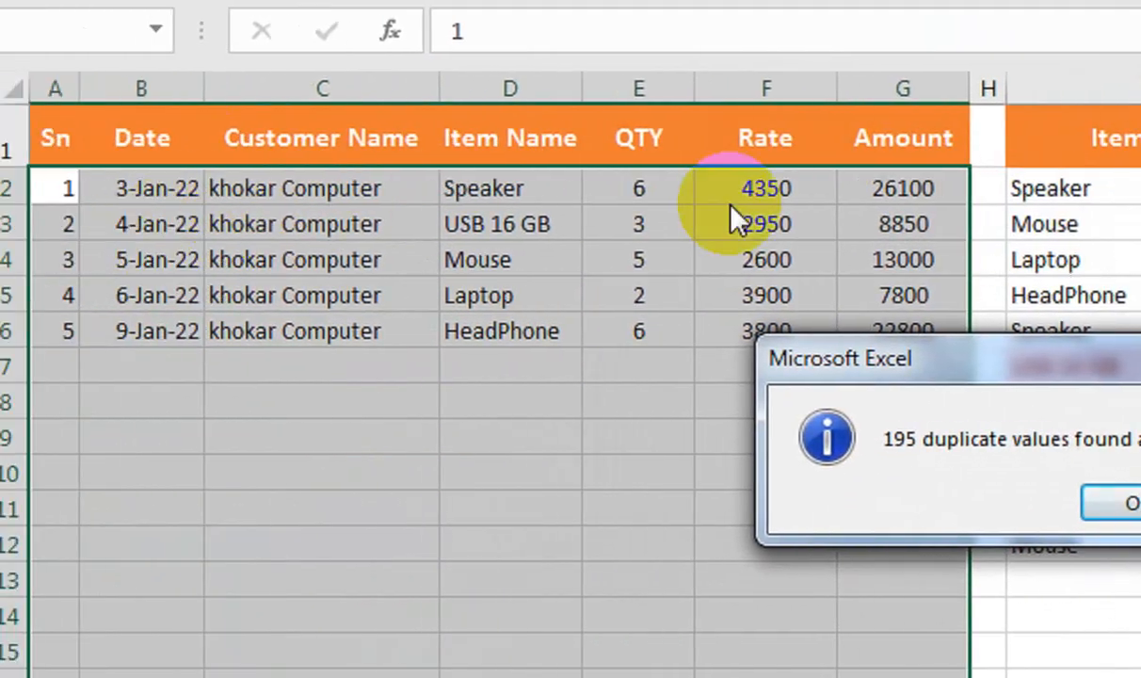
pyautogui.click(1121, 503)
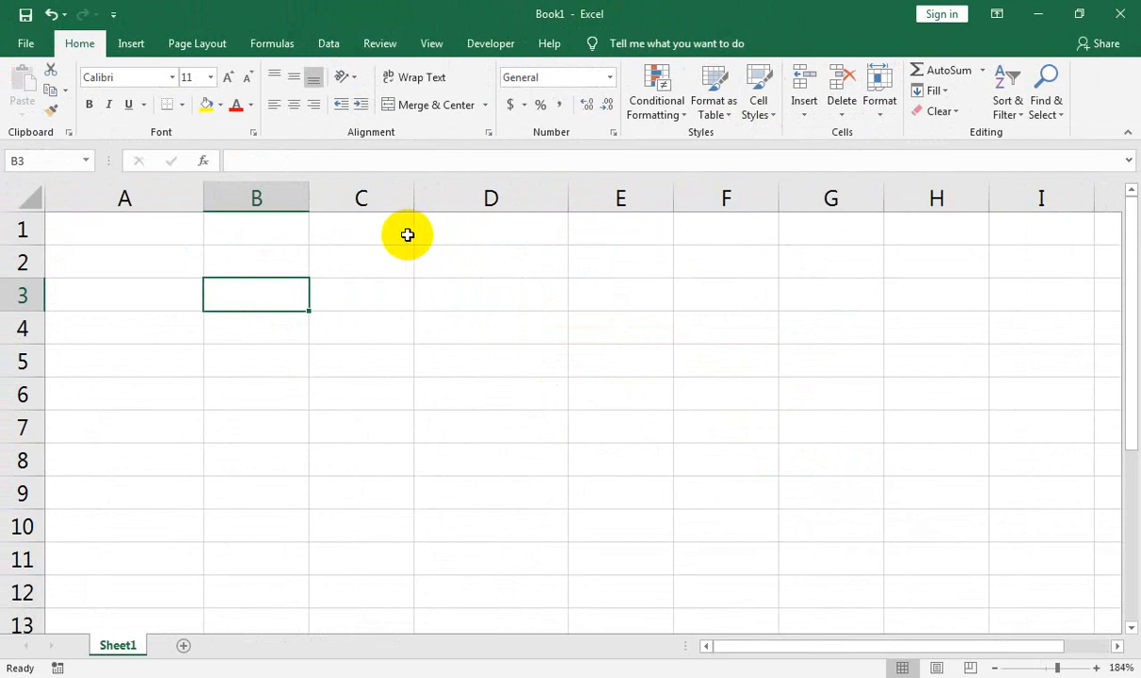
# Practise selecting cell blocks from B3 on Book1's empty sheet, then return to the top.
pyautogui.moveTo(274, 290); pyautogui.dragTo(693, 562)
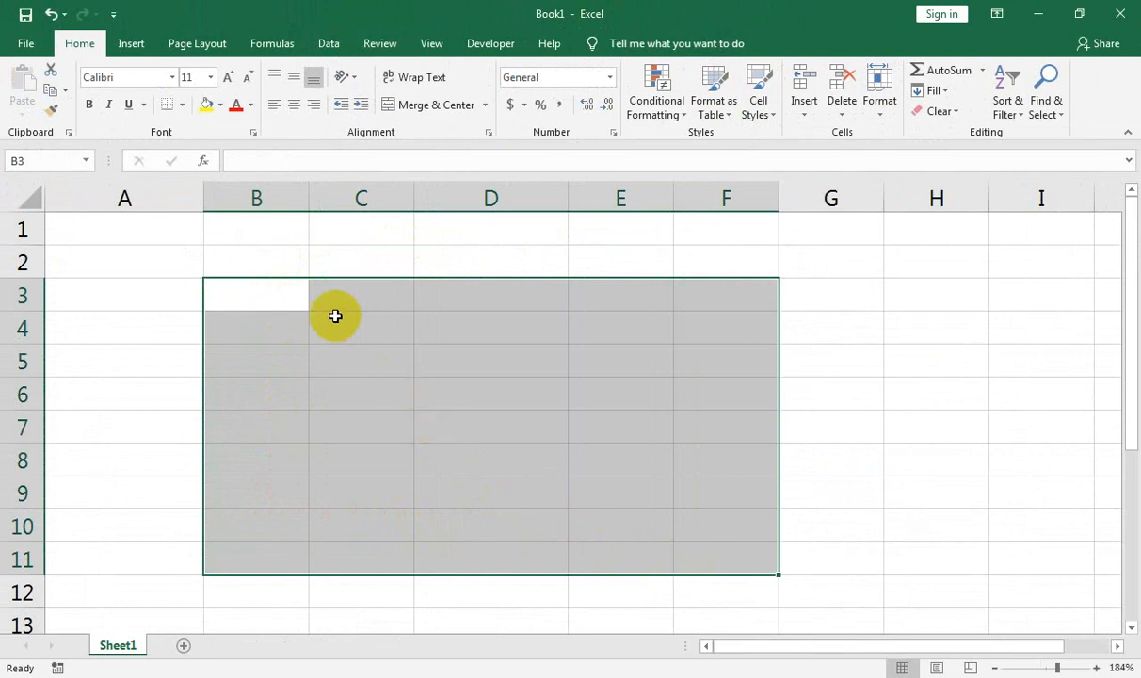
pyautogui.click(254, 300)
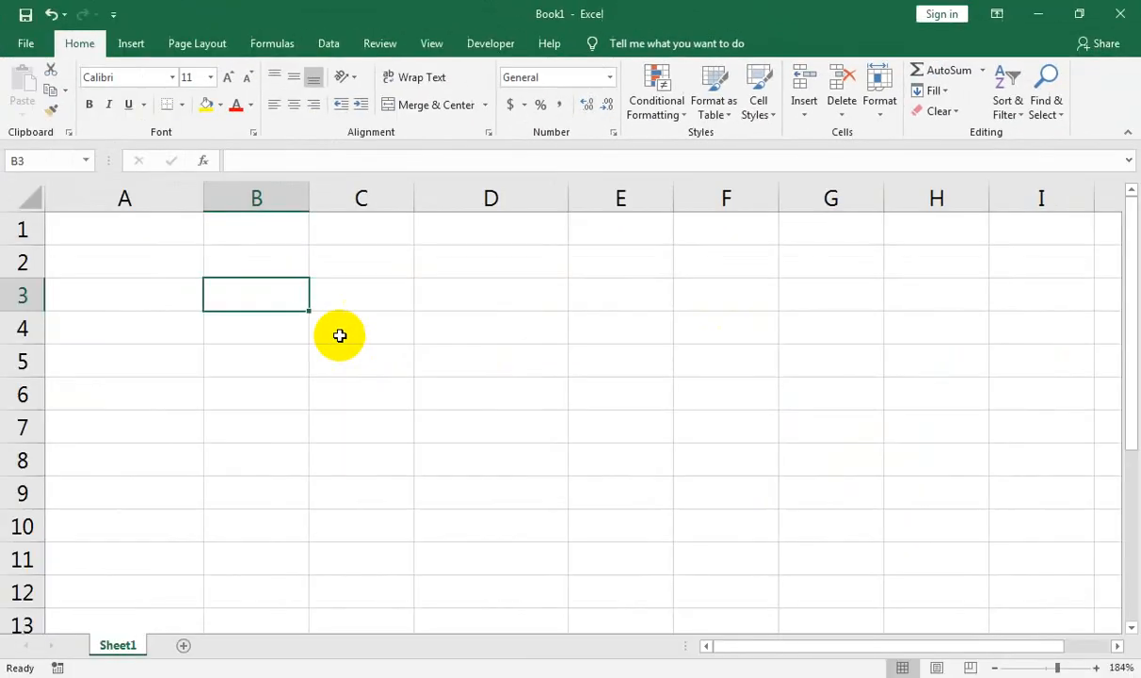
pyautogui.moveTo(371, 316); pyautogui.dragTo(827, 667)
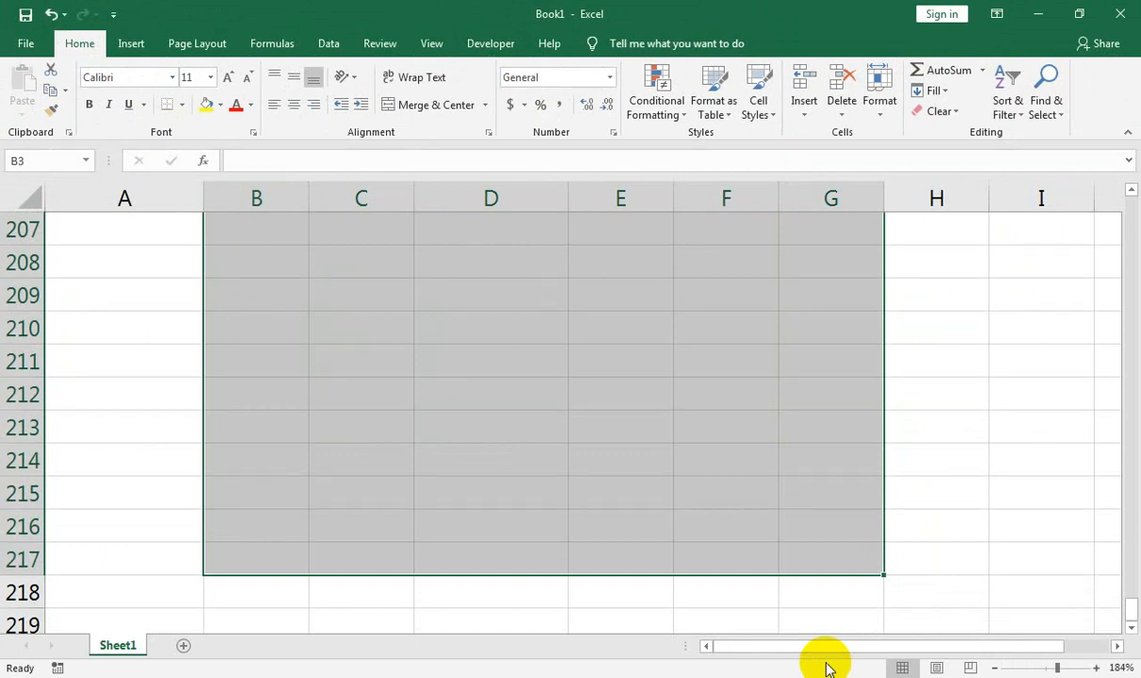
pyautogui.press('Up')
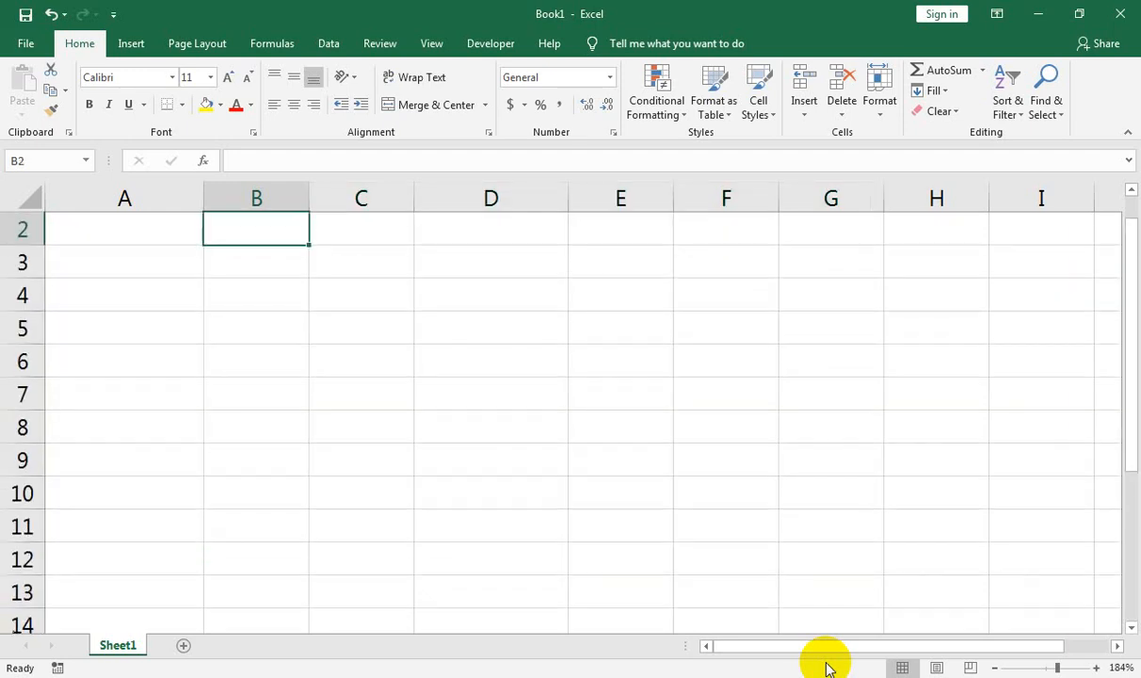
pyautogui.scroll(1, 595, 518)
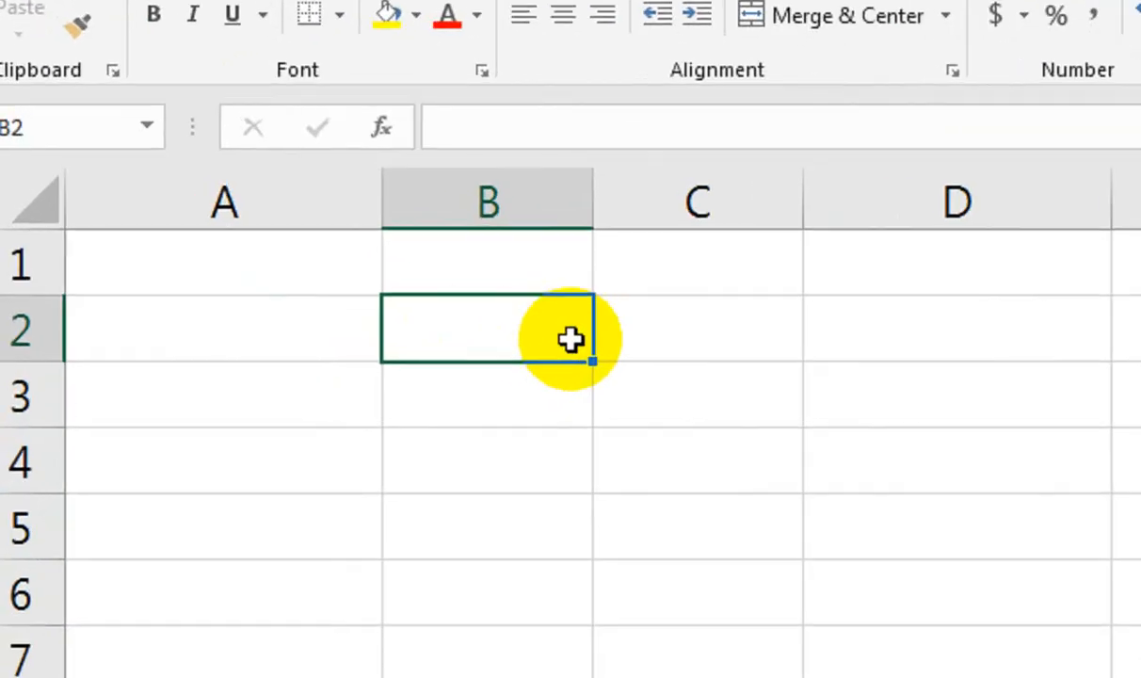
# Undo the stray B2 entry and extend the selection from B2 to G500 using Go To.
pyautogui.click(595, 403)
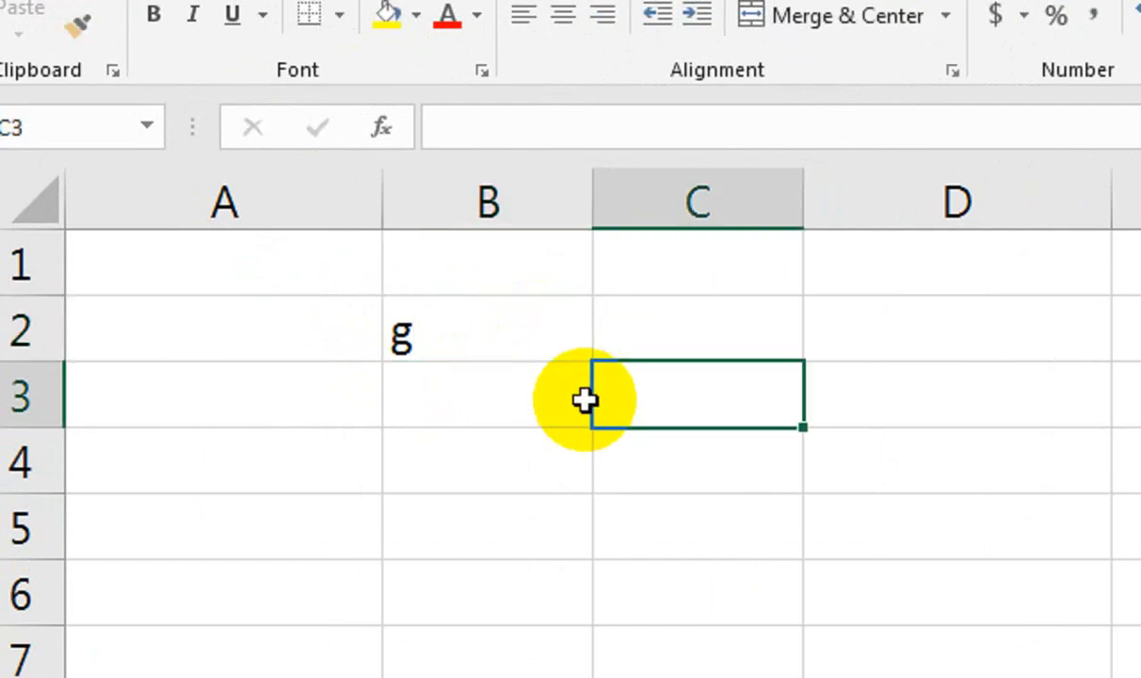
pyautogui.hotkey('ctrl', 'z')
pyautogui.press('F5')
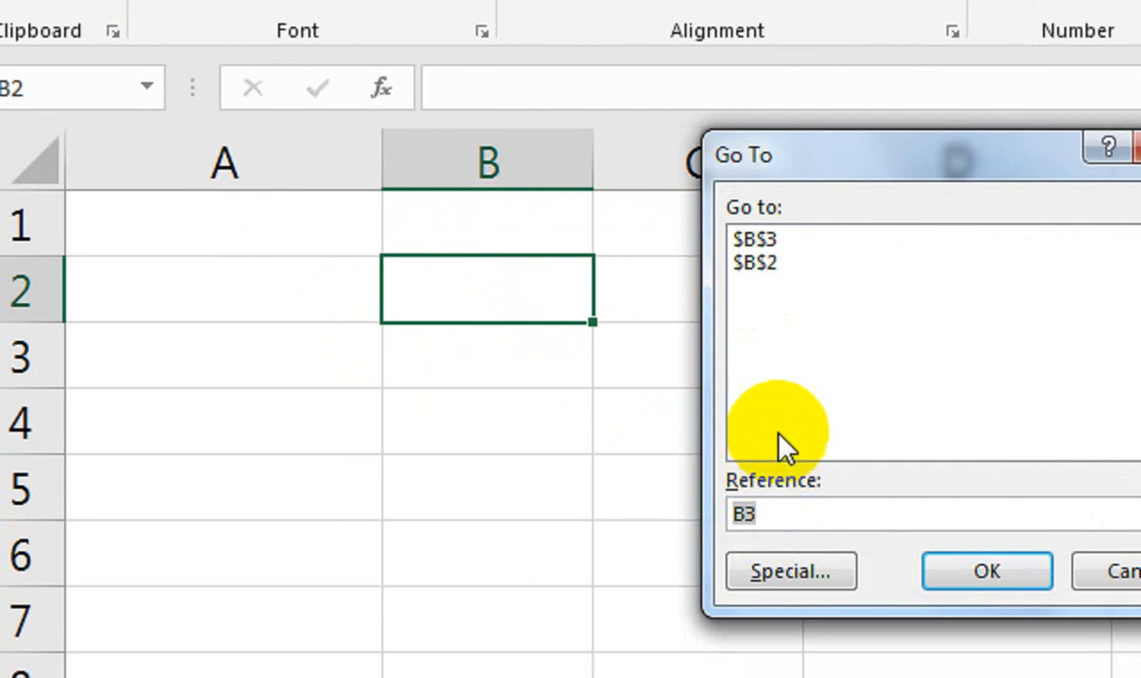
pyautogui.click(737, 532)
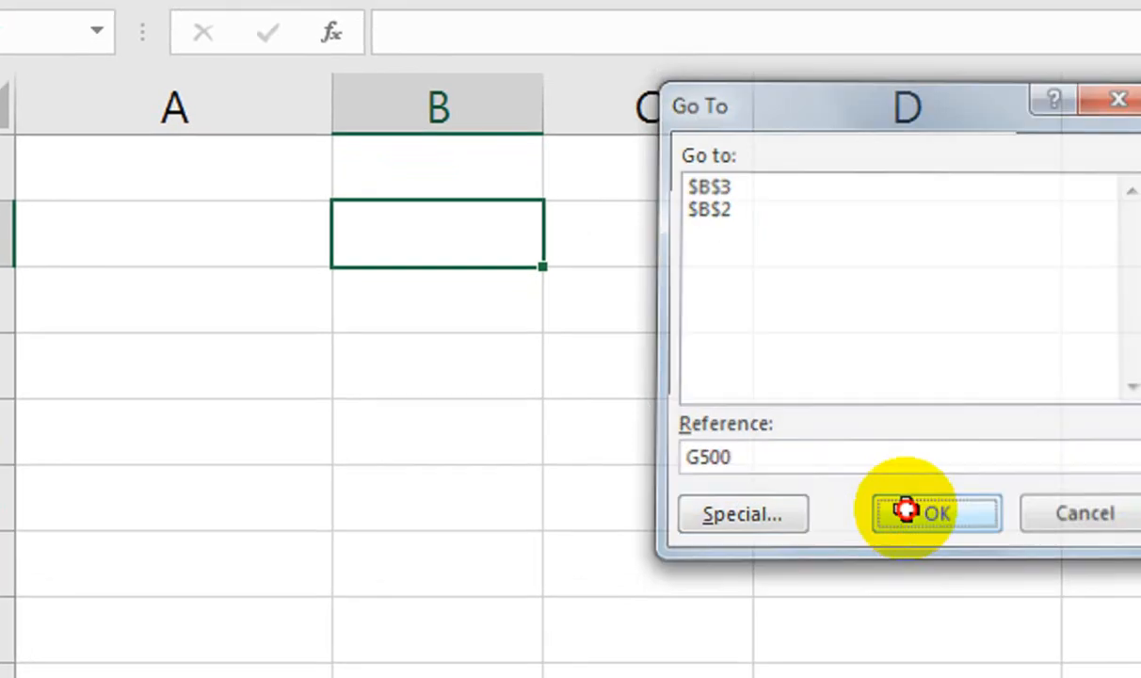
pyautogui.click(986, 553)
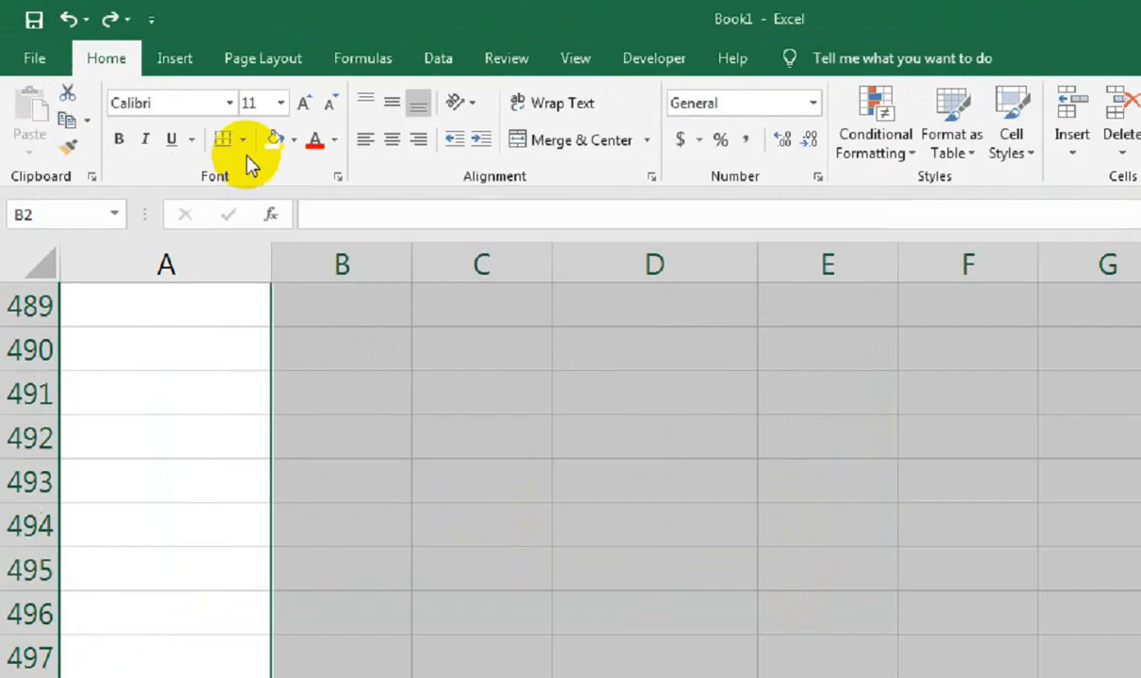
# Give the B2:G500 range All Borders, an outside outline and yellow fill.
pyautogui.click(242, 139)
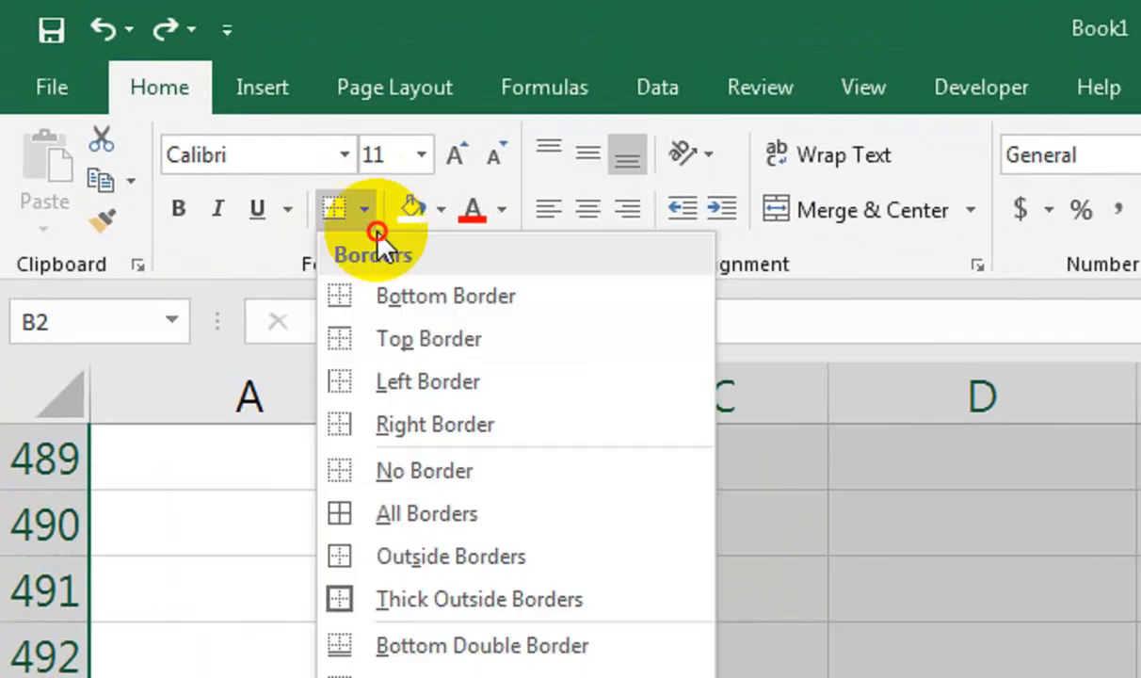
pyautogui.click(257, 359)
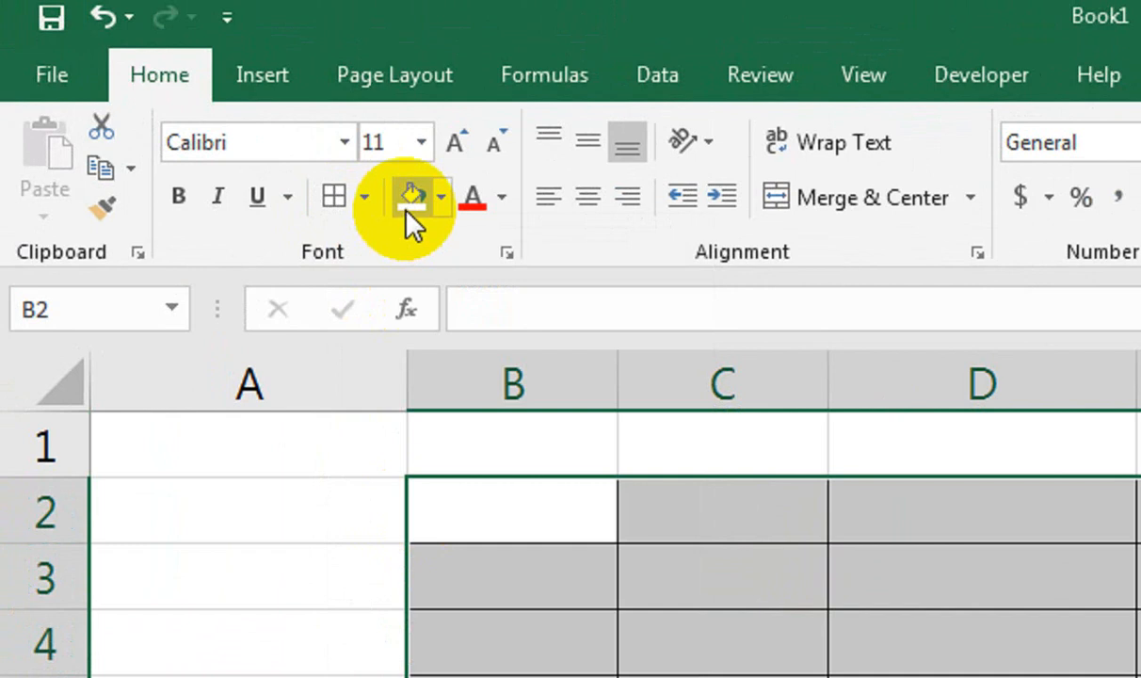
pyautogui.click(406, 213)
pyautogui.click(366, 196)
pyautogui.click(377, 538)
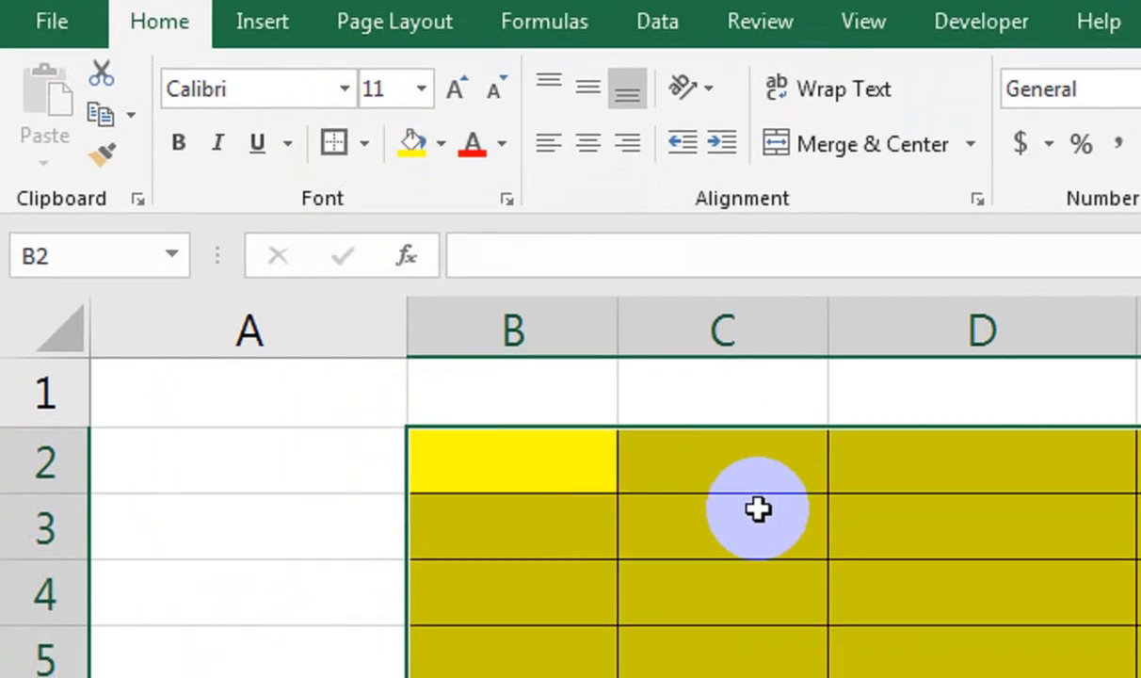
# Fill the top rows B2:G3 dark blue, return to B2, and add a new Sheet2.
pyautogui.moveTo(573, 476); pyautogui.dragTo(1140, 544)
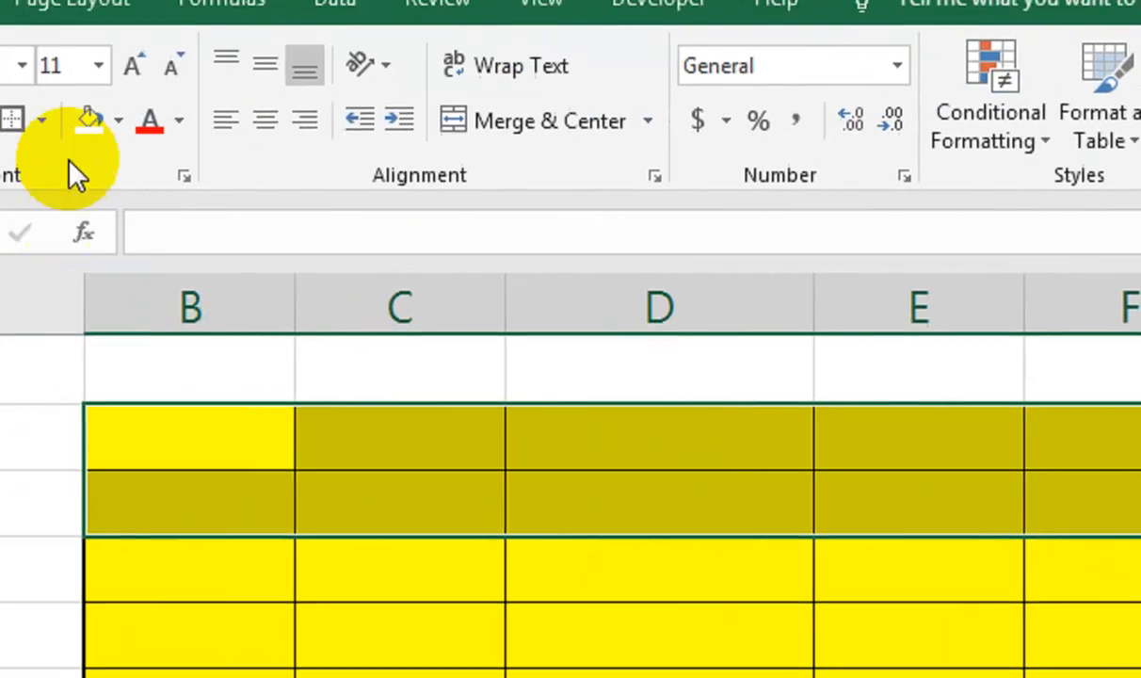
pyautogui.click(0, 143)
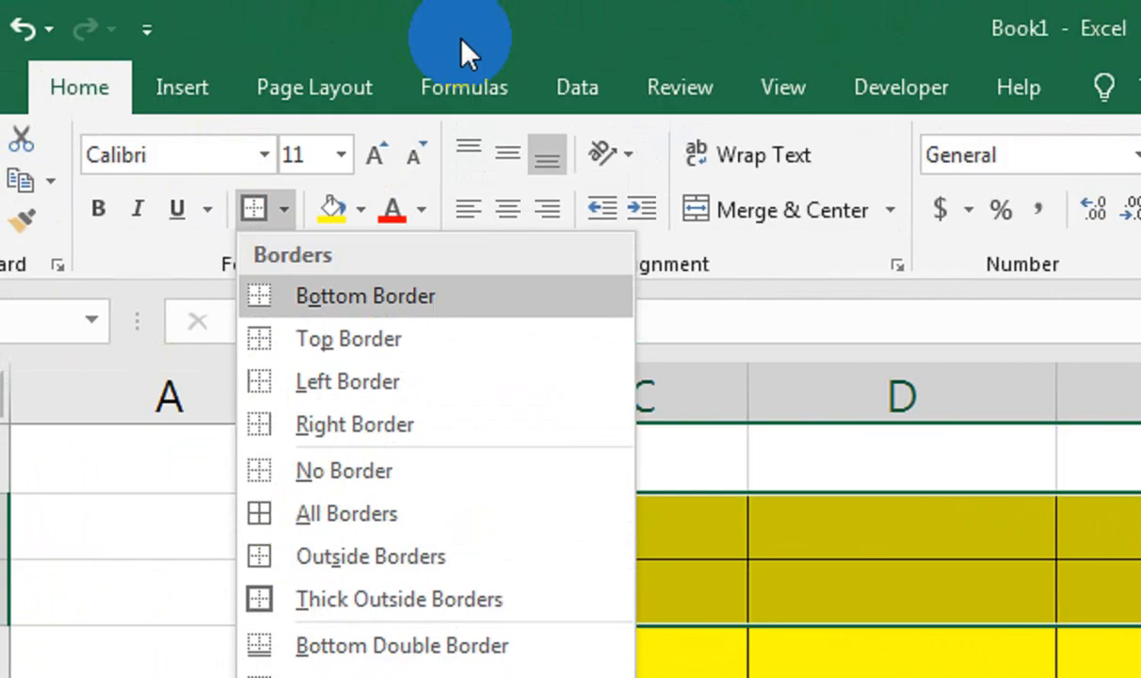
pyautogui.click(461, 0)
pyautogui.click(359, 122)
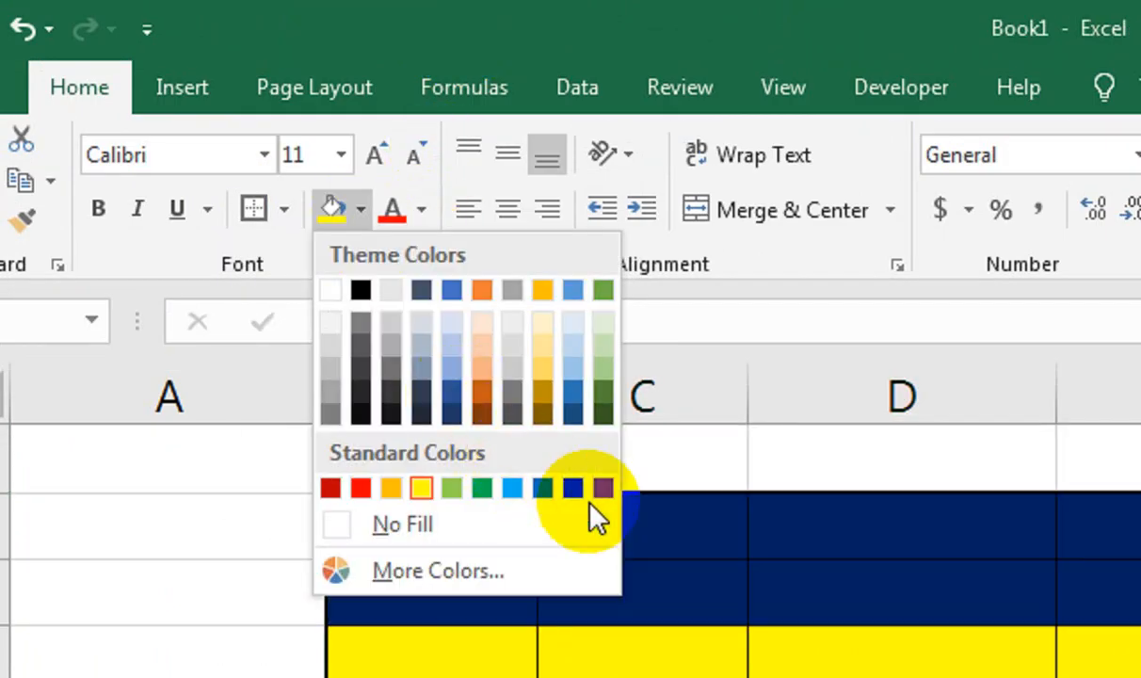
pyautogui.click(572, 487)
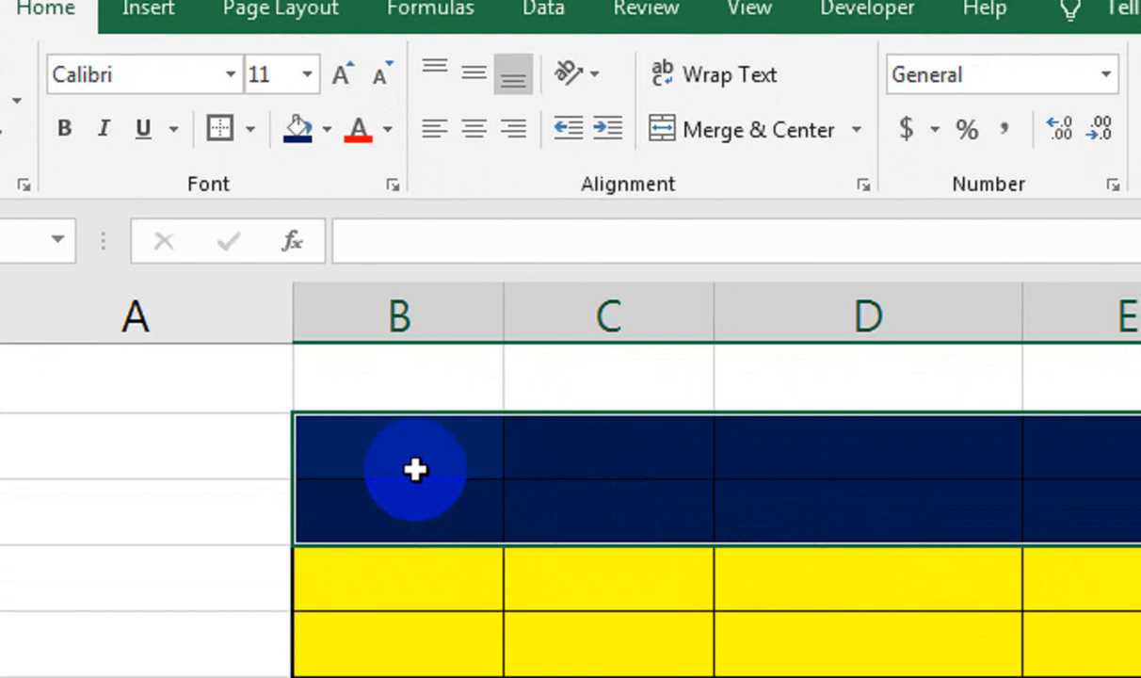
pyautogui.hotkey('ctrl', 'shift', 'Down')
pyautogui.hotkey('ctrl', 'Up')
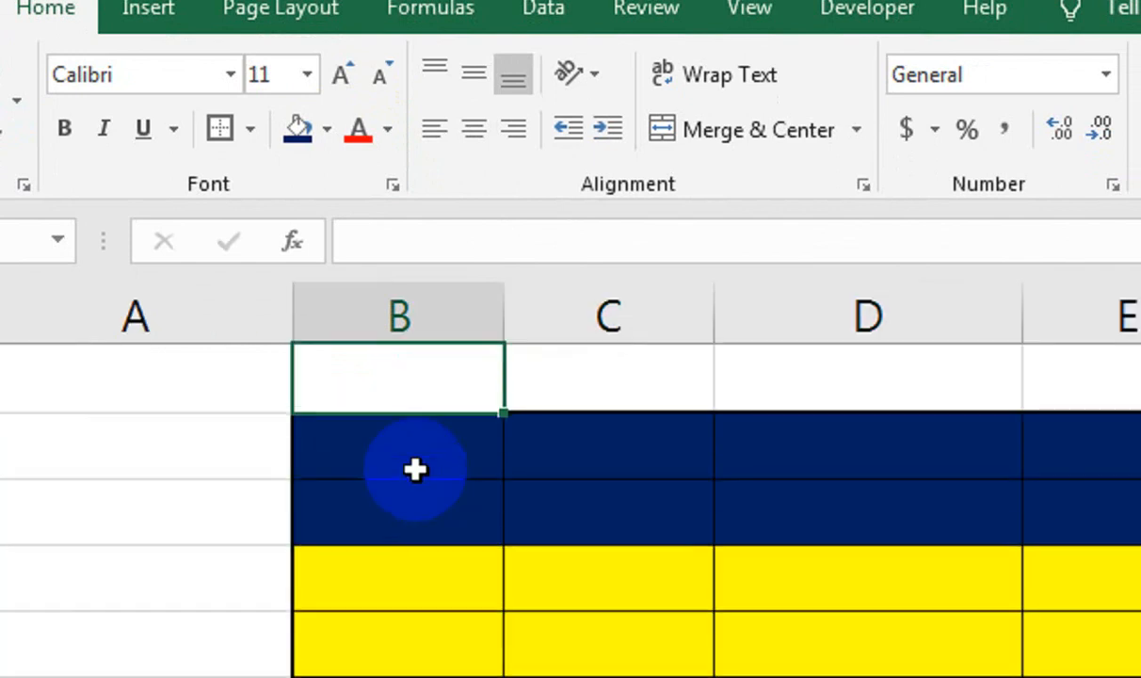
pyautogui.press('Down')
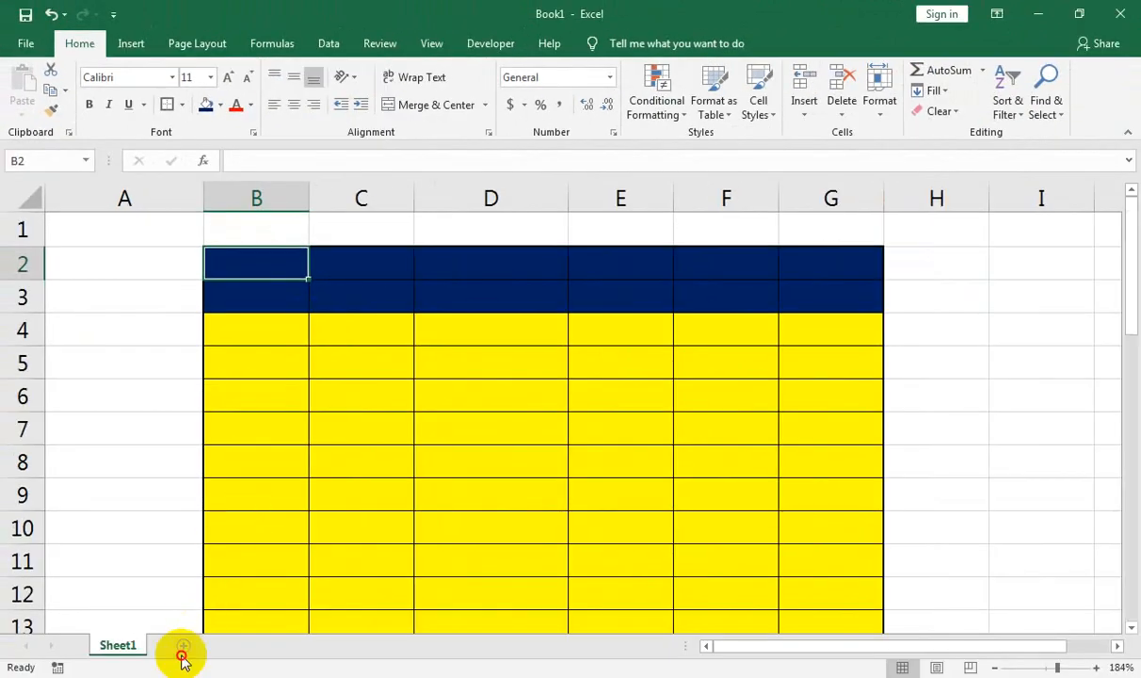
pyautogui.click(182, 659)
pyautogui.moveTo(1046, 667); pyautogui.dragTo(1079, 668)
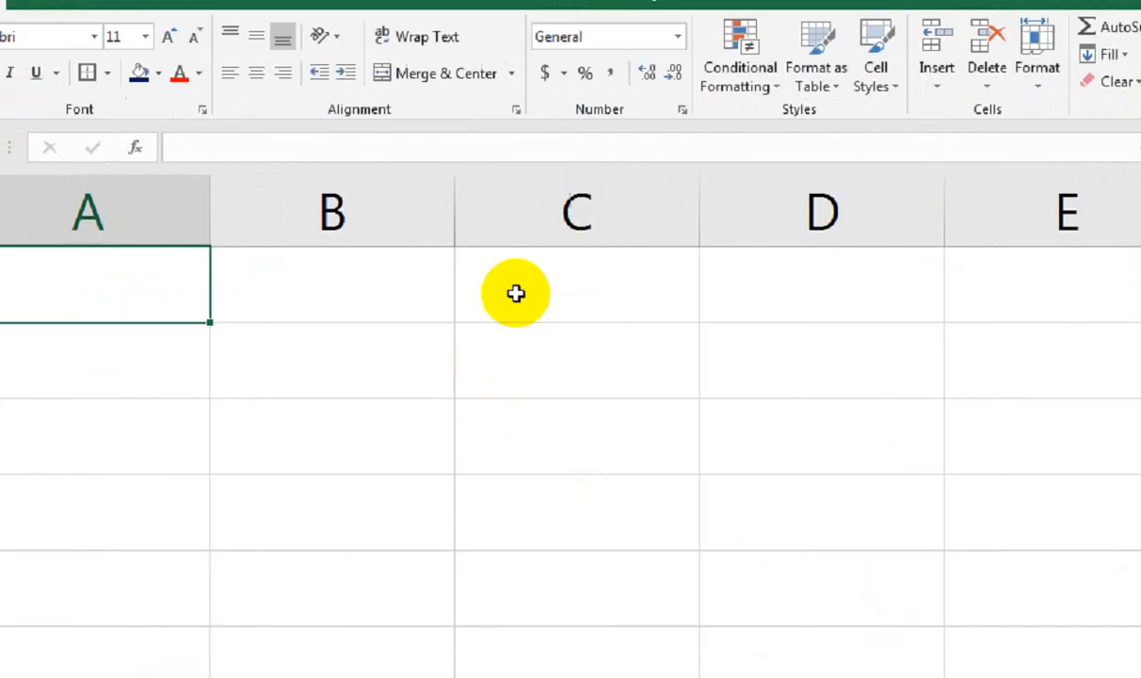
# Enter KARACHI, LAHORE, ISLAMABAD and HEYDRABAD in C1:C4 and autofit column C.
pyautogui.click(516, 293)
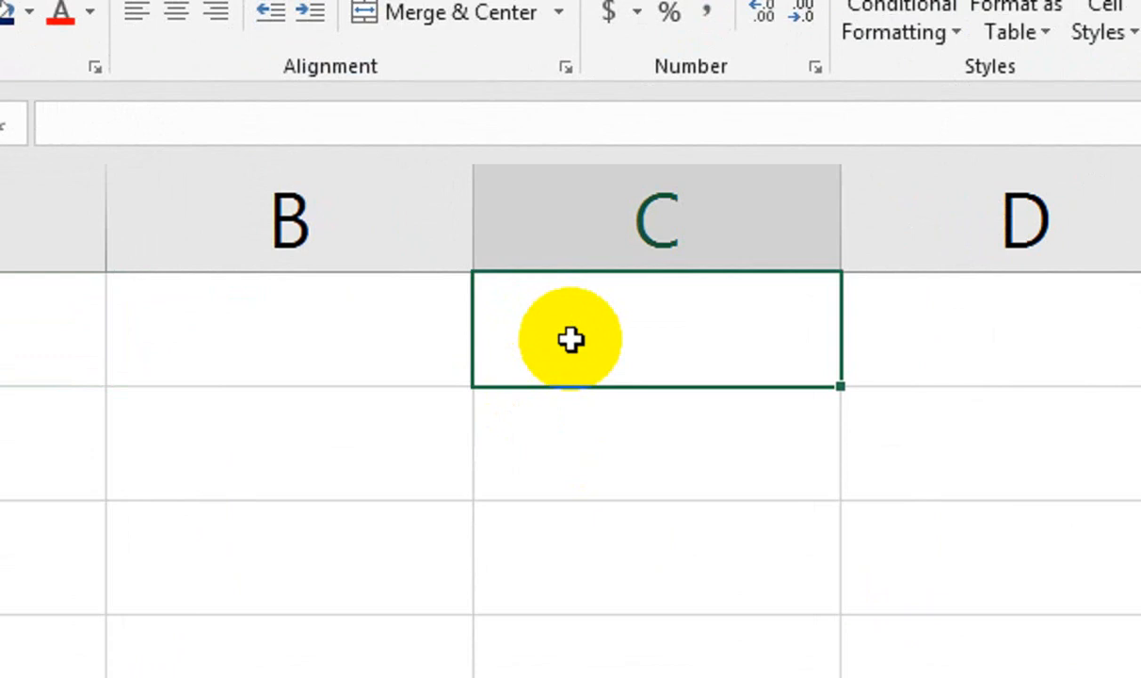
pyautogui.write('KAR')
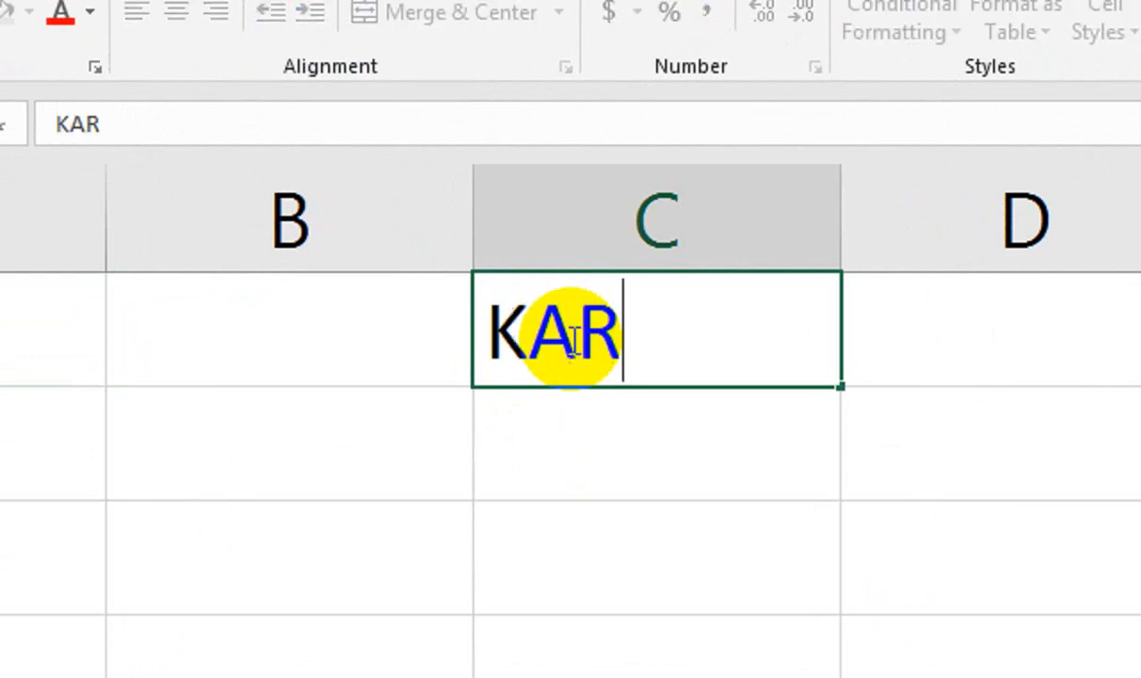
pyautogui.write('ACHI')
pyautogui.press('Return')
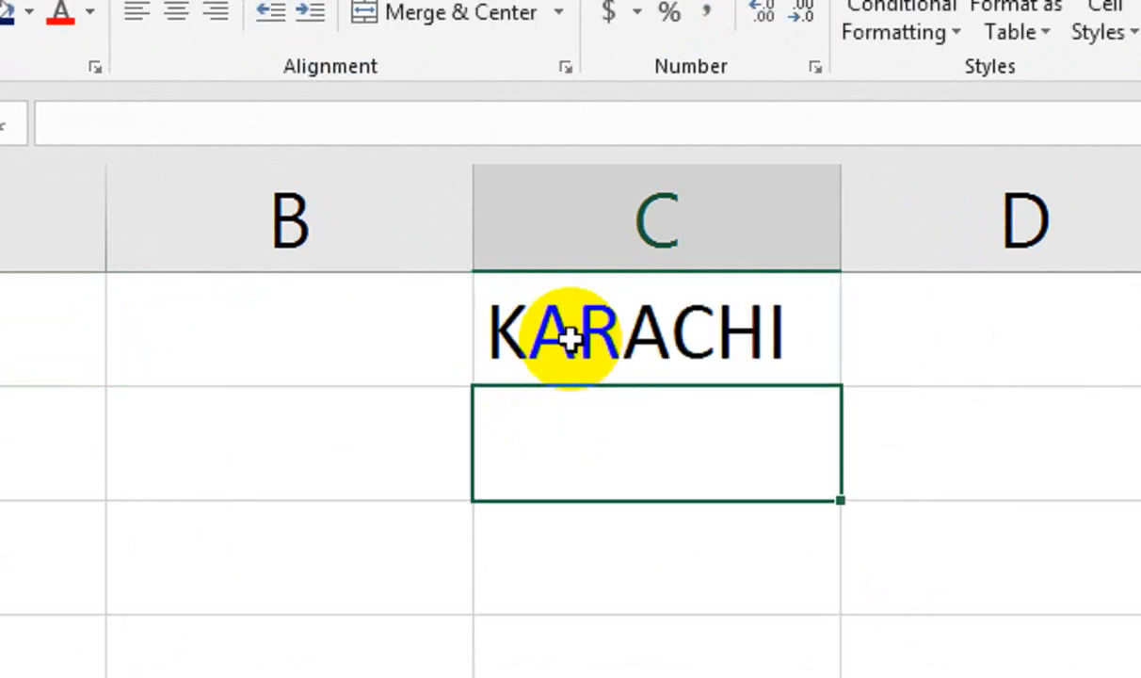
pyautogui.write('LAHORE')
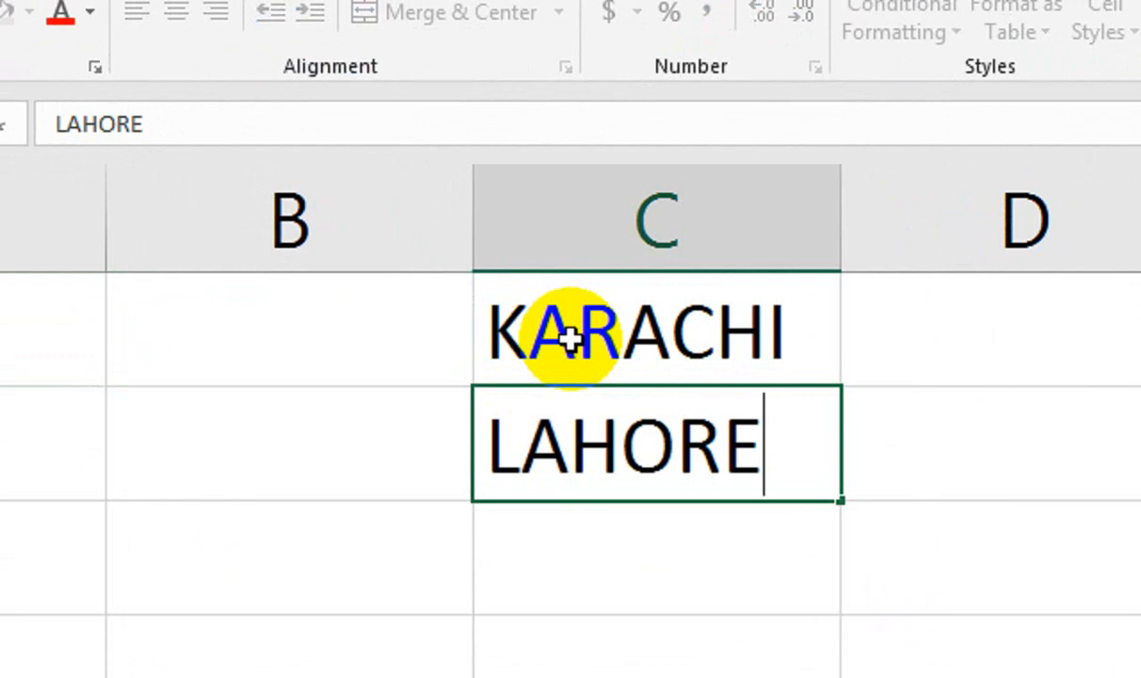
pyautogui.press('Return')
pyautogui.write('ISLAMABAD')
pyautogui.press('Return')
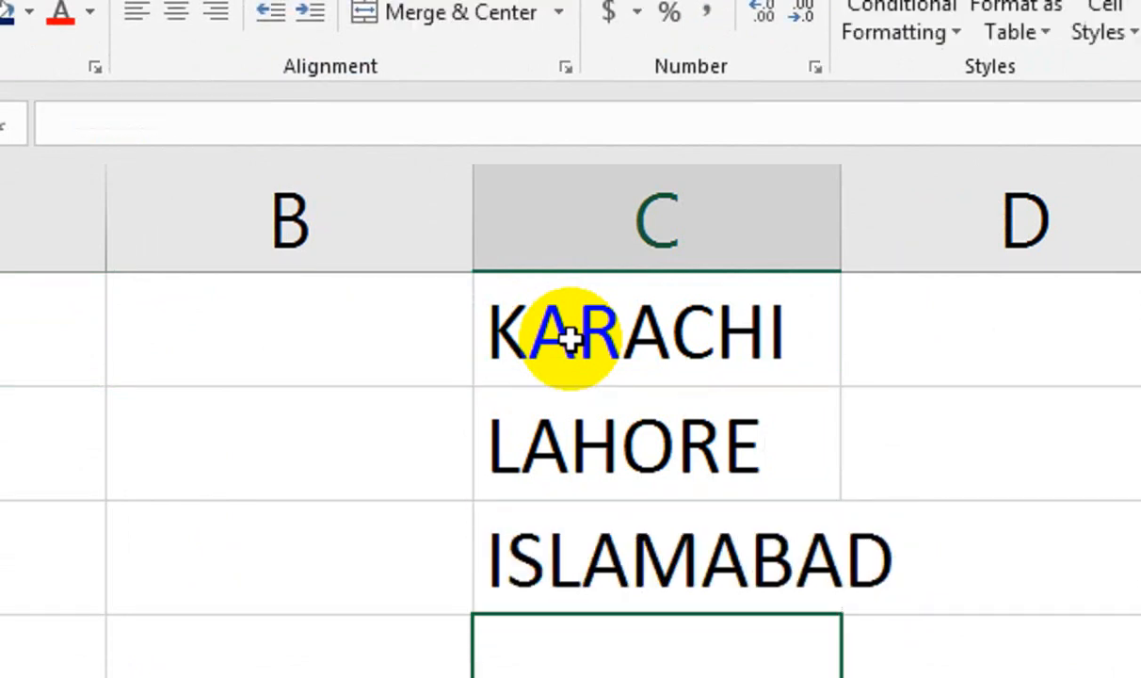
pyautogui.doubleClick(840, 172)
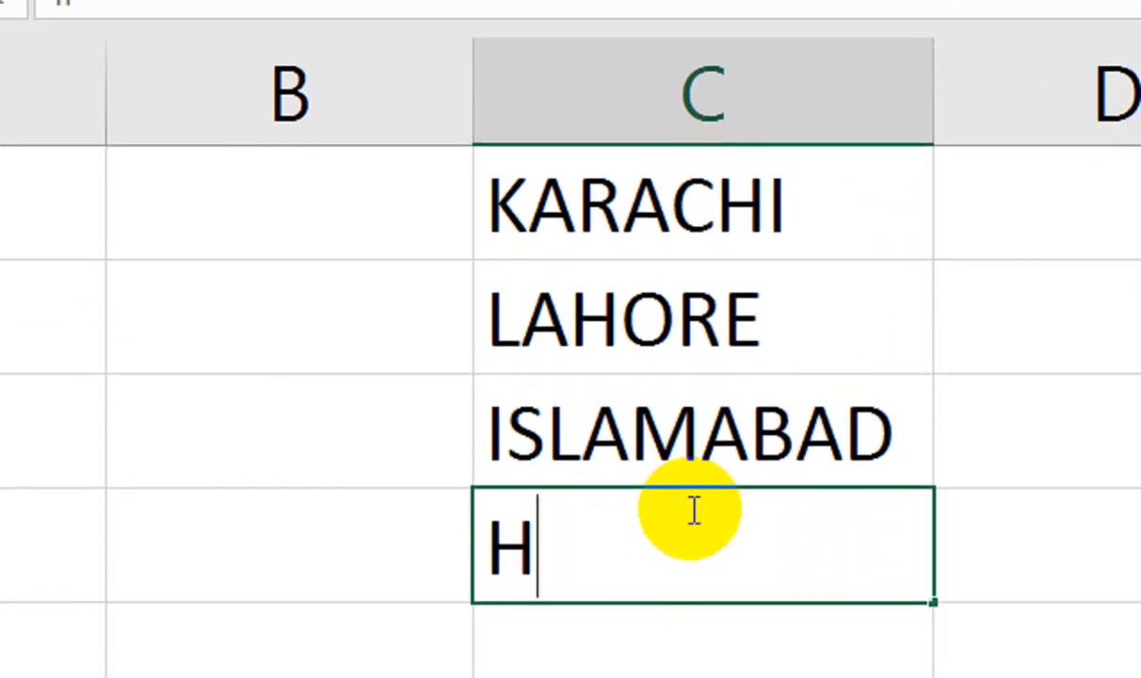
pyautogui.write('HEYD')
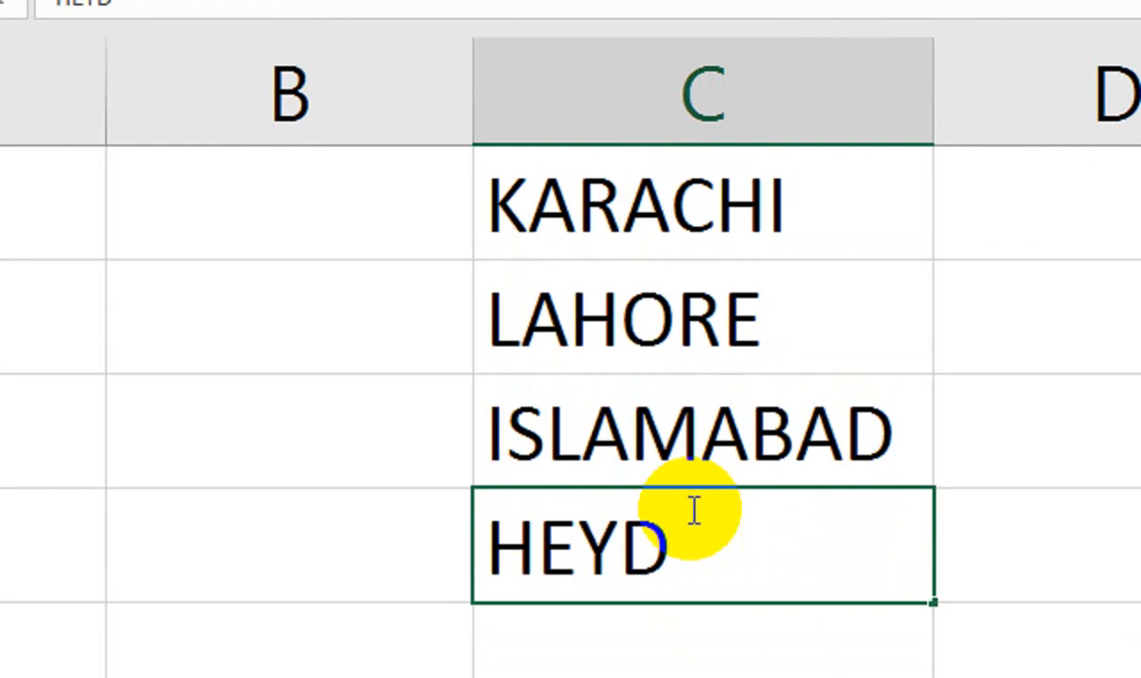
pyautogui.write('RABAD')
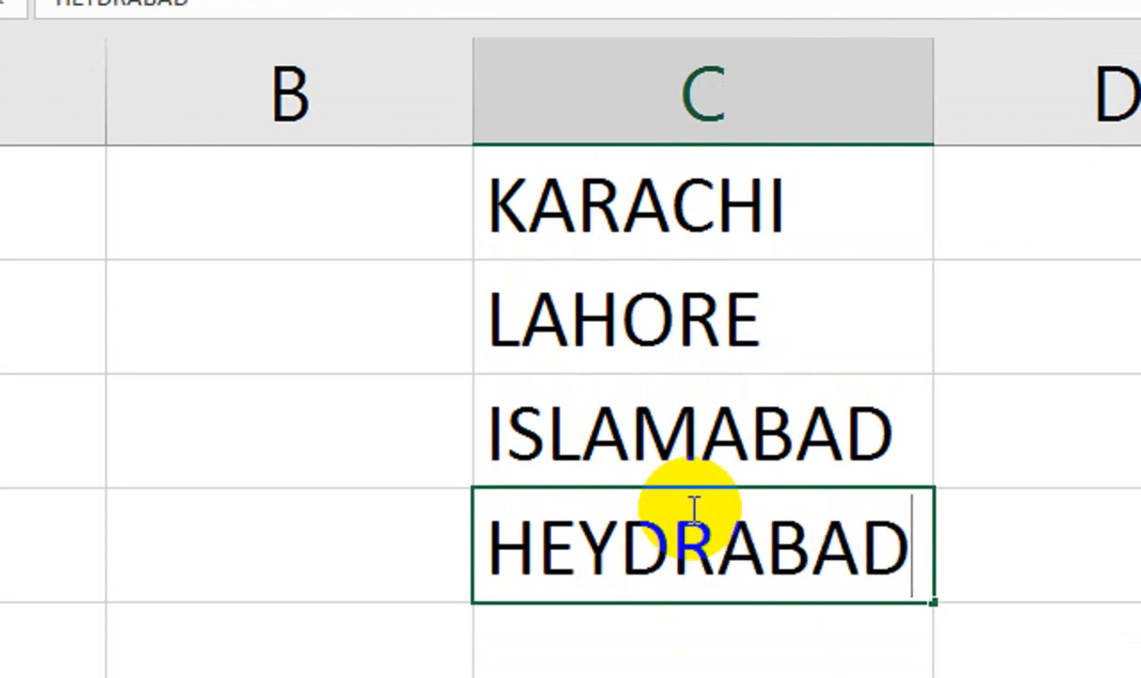
pyautogui.press('Return')
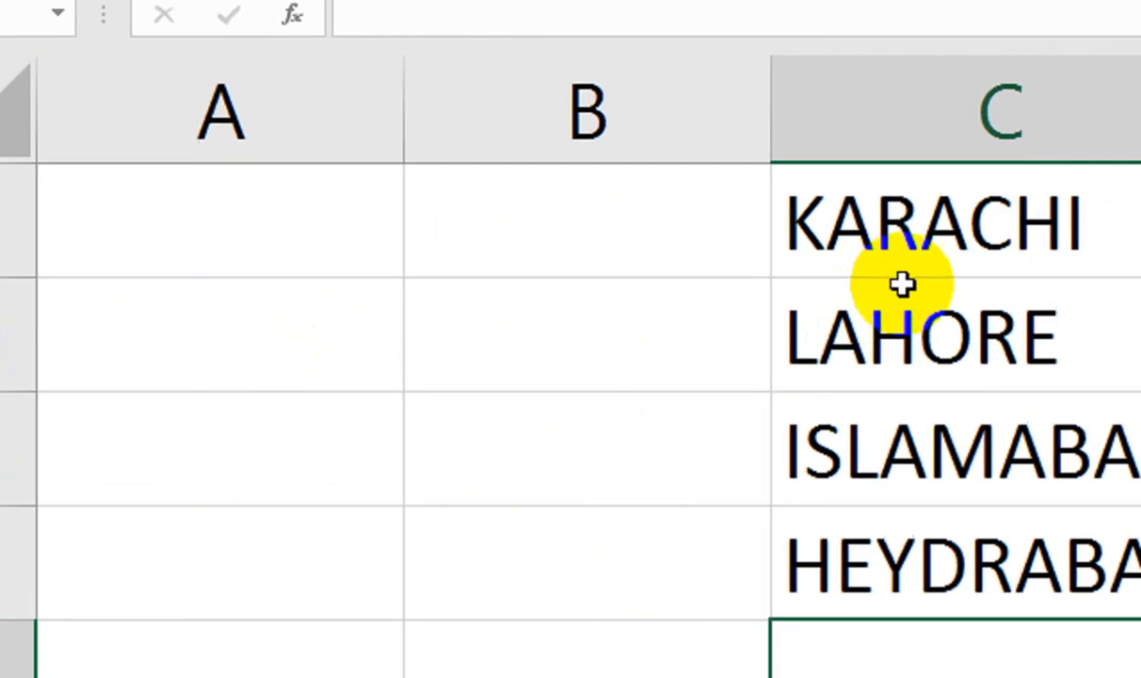
# Select the four cities and drag the fill handle to repeat them down to C10.
pyautogui.moveTo(942, 273); pyautogui.dragTo(1030, 423)
pyautogui.moveTo(923, 418); pyautogui.dragTo(966, 530)
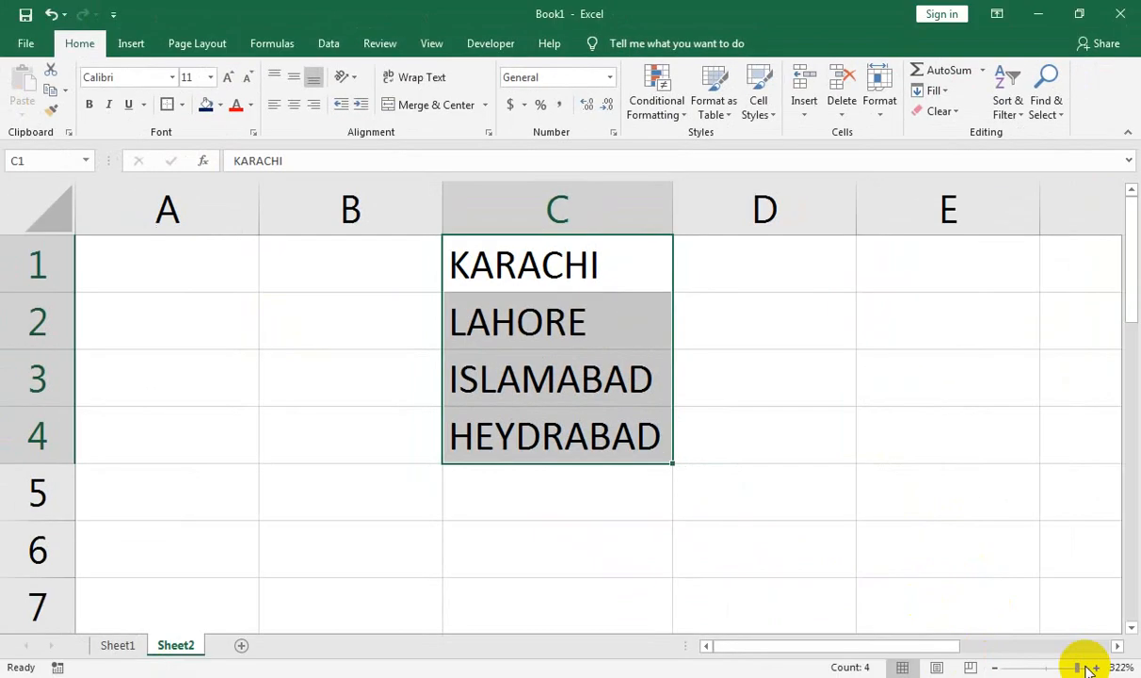
pyautogui.click(1059, 668)
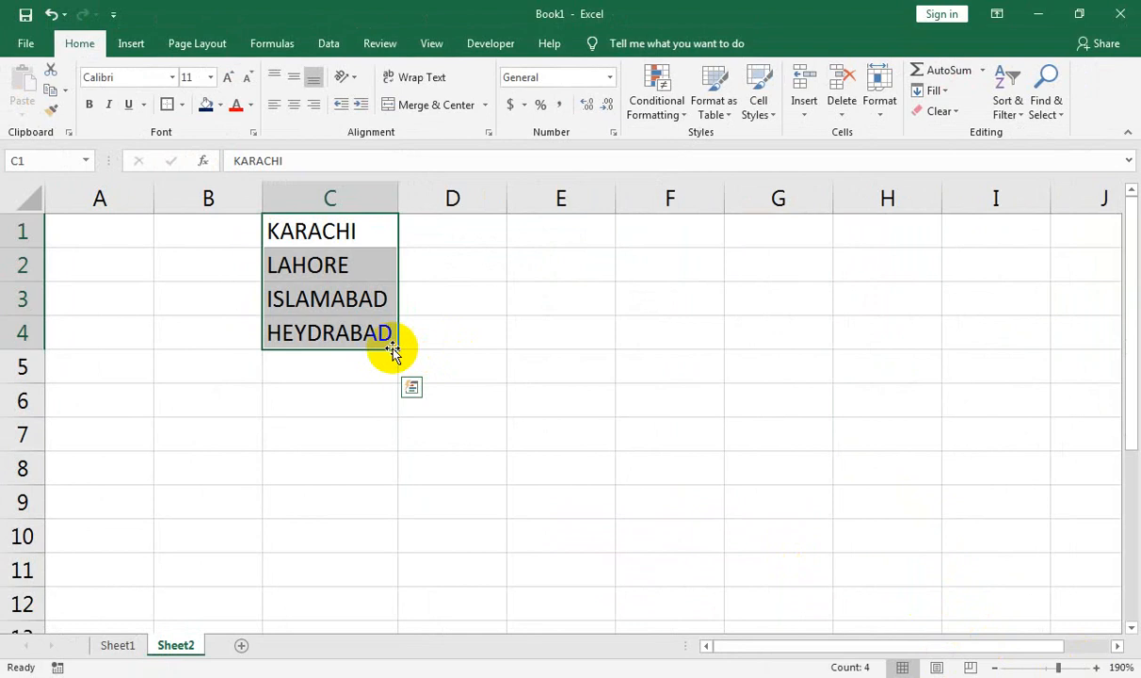
pyautogui.moveTo(399, 351); pyautogui.dragTo(381, 541)
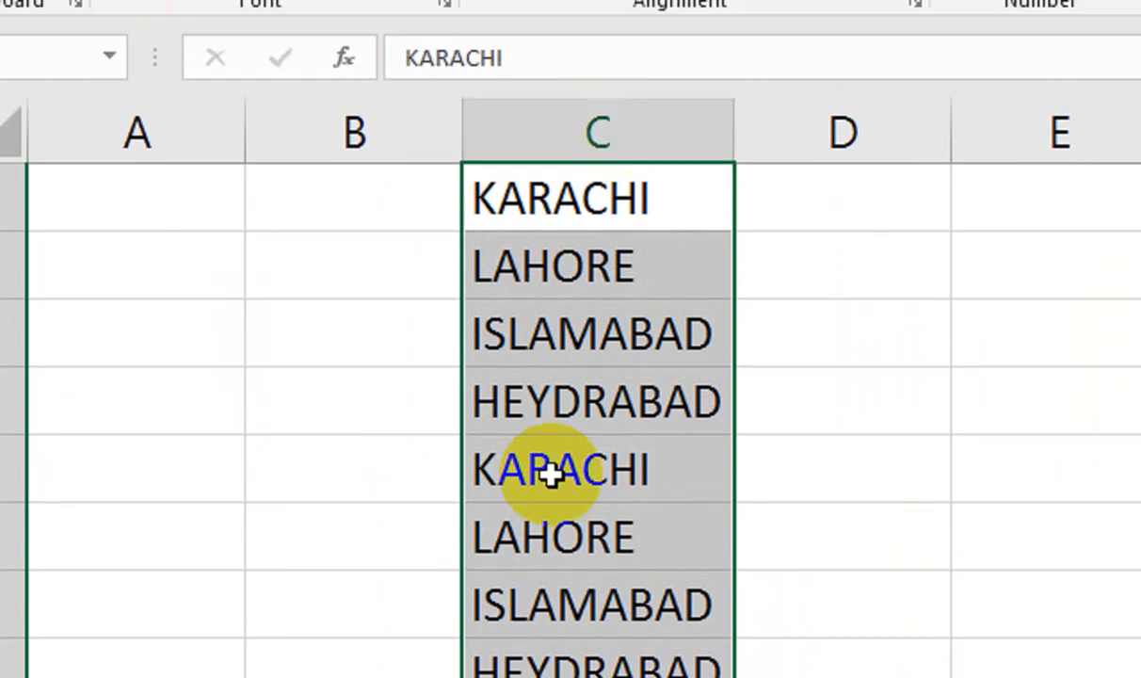
# Delete the repeated city names in C5:C10 and move to cell A1.
pyautogui.moveTo(550, 476); pyautogui.dragTo(545, 558)
pyautogui.press('Delete')
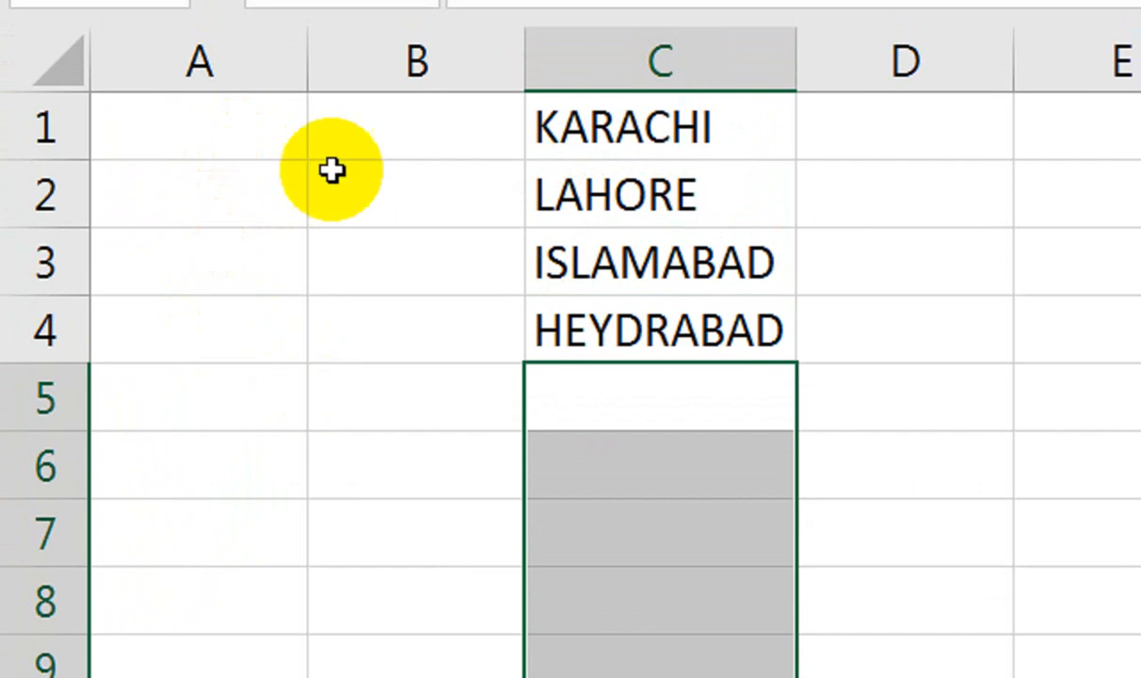
pyautogui.click(169, 97)
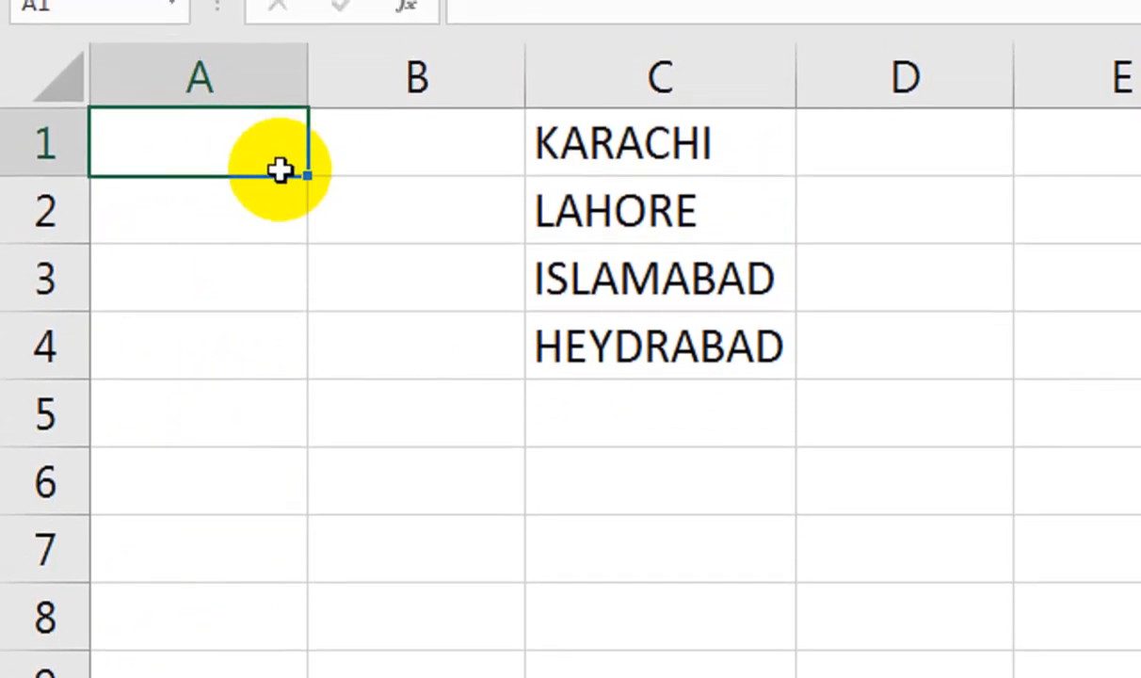
# Insert a column so the cities shift to D1:D4, and number C1:C4 as 1–4.
pyautogui.rightClick(505, 89)
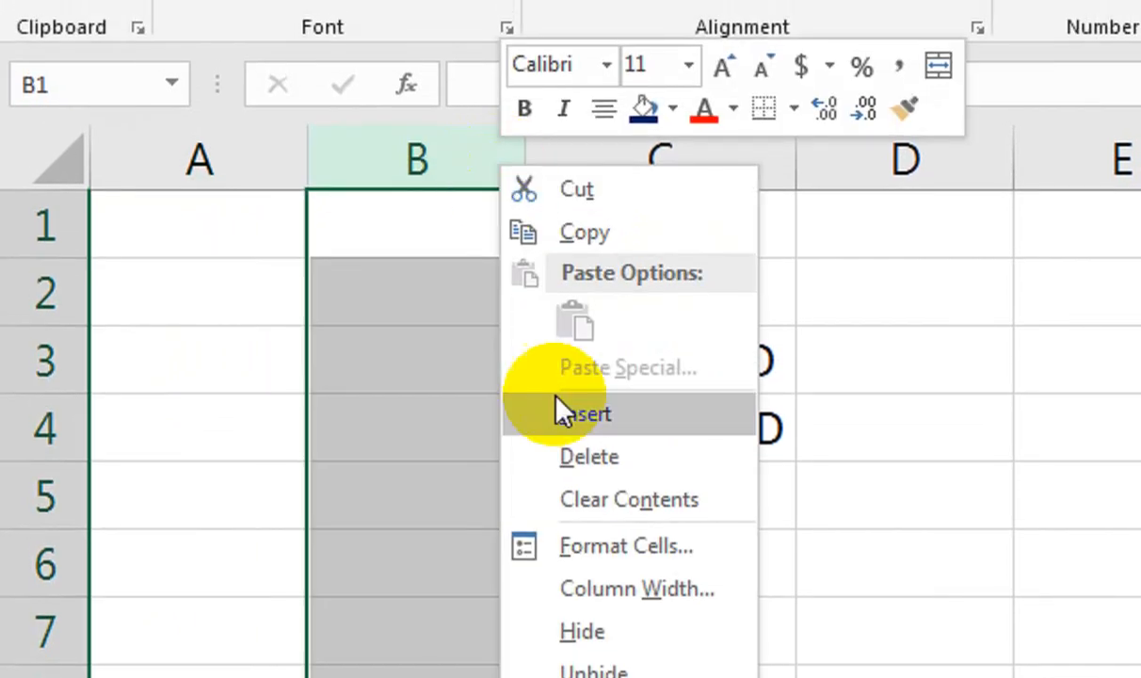
pyautogui.click(565, 326)
pyautogui.click(641, 213)
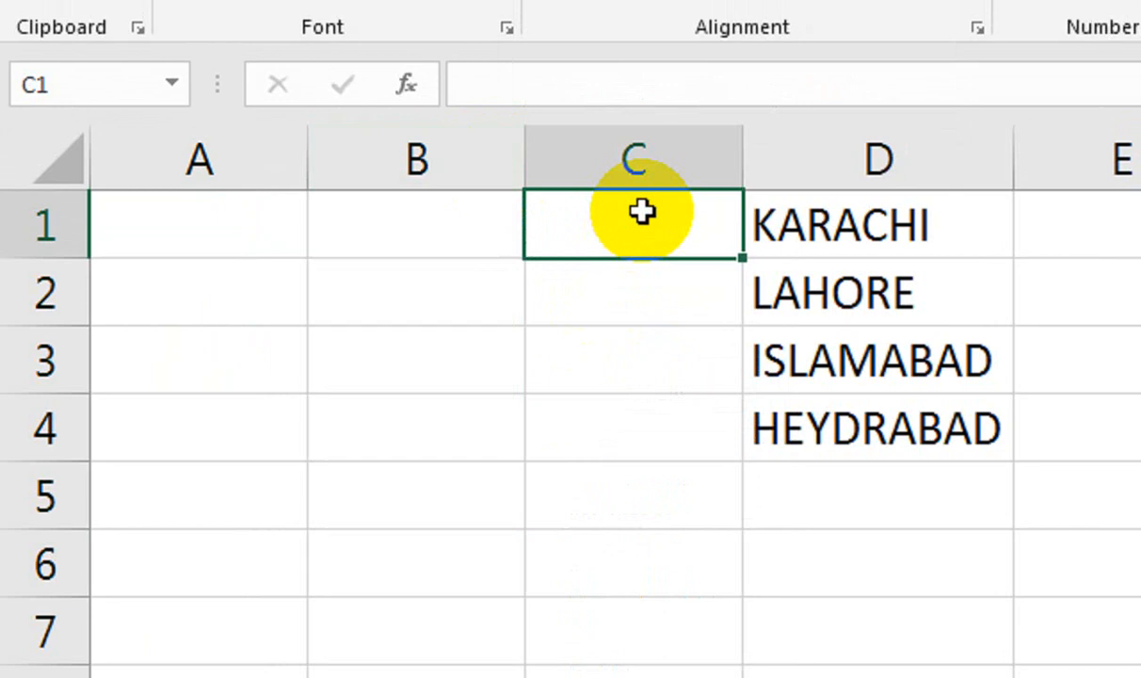
pyautogui.write('1')
pyautogui.press('Return')
pyautogui.write('2')
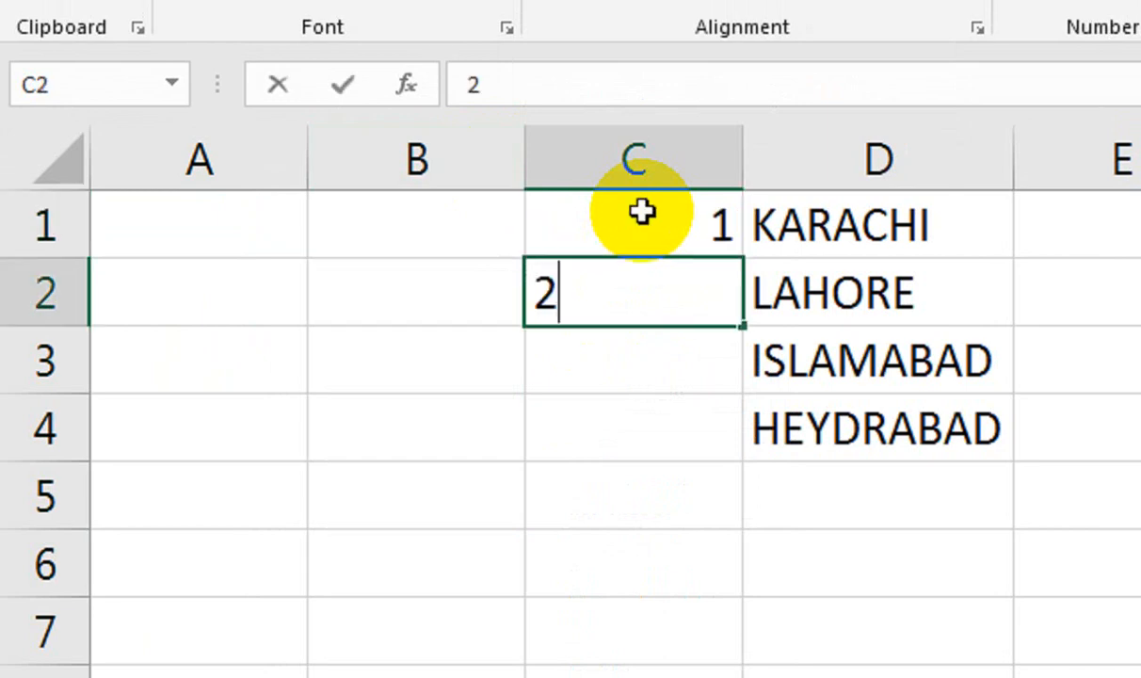
pyautogui.press('Return')
pyautogui.write('3')
pyautogui.press('Return')
pyautogui.press('Return')
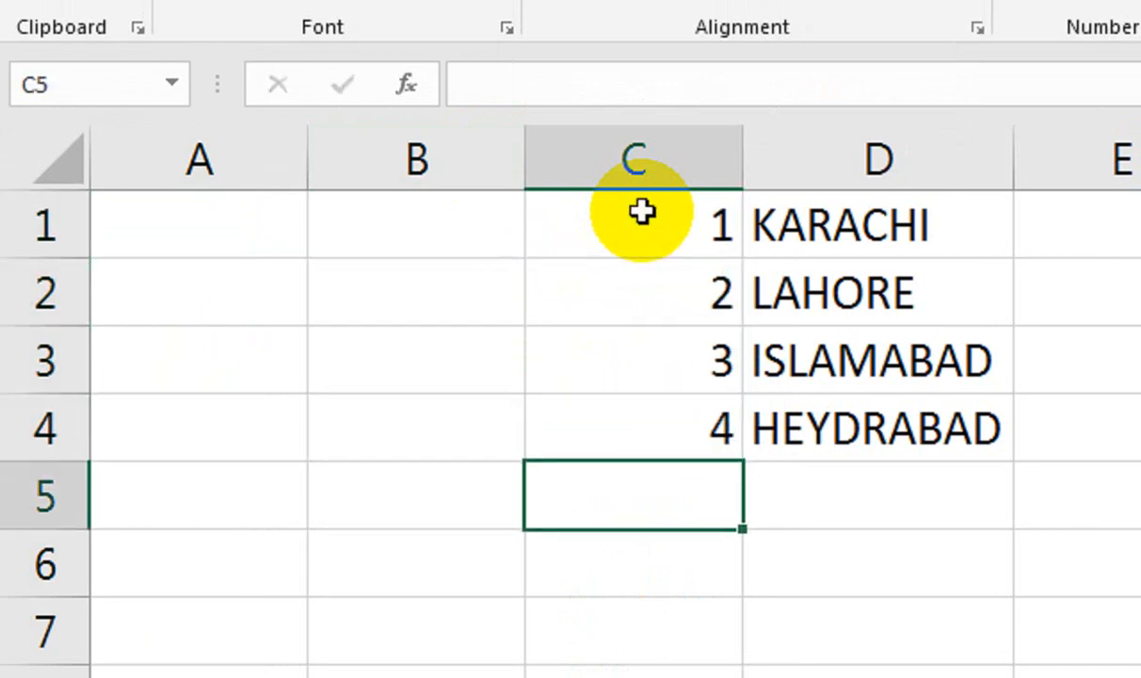
pyautogui.click(294, 227)
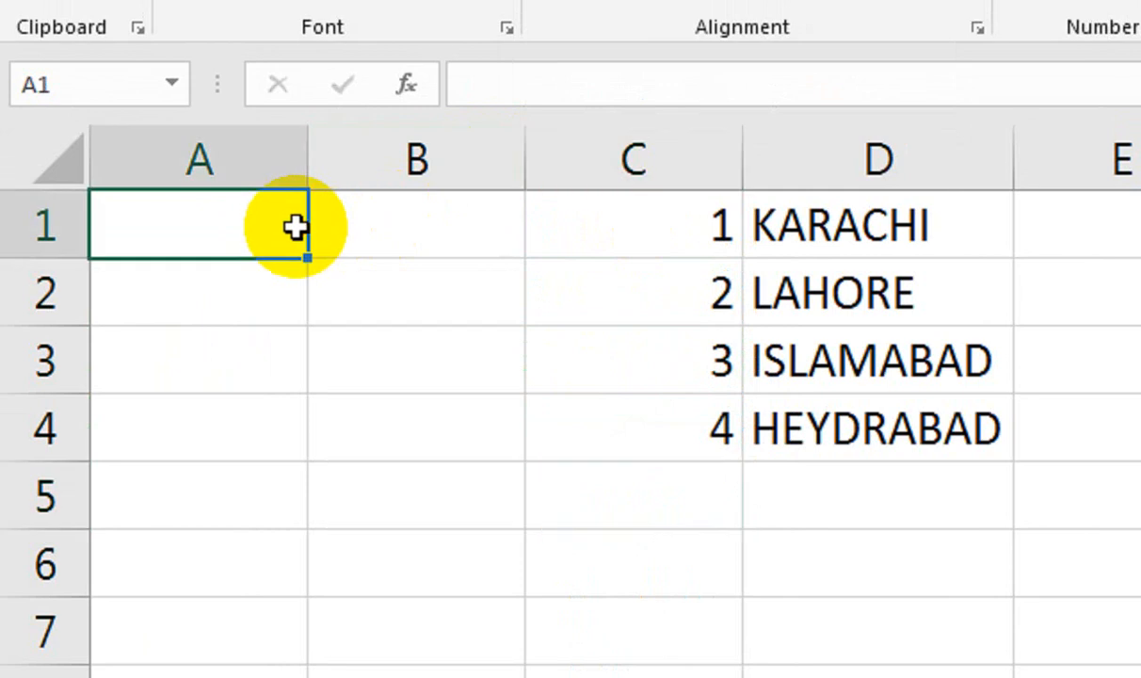
# Start a RANDBETWEEN formula in cell A1 from the function suggestions.
pyautogui.write('=RAN')
pyautogui.press('Down')
pyautogui.press('Tab')
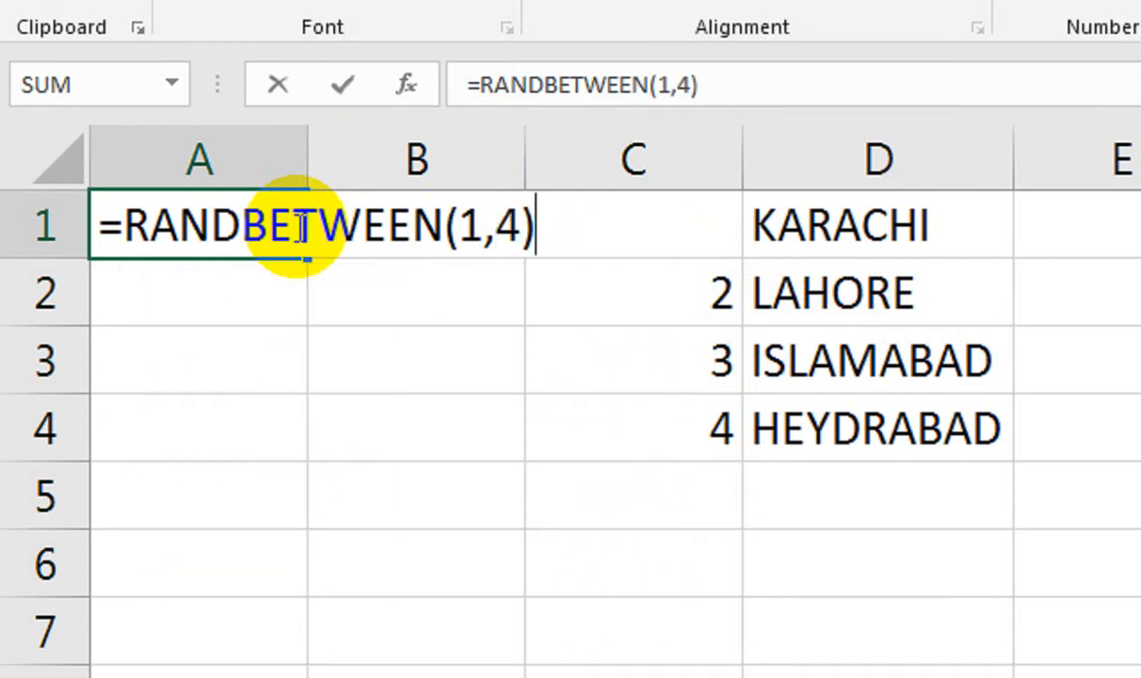
# Commit =RANDBETWEEN(1,4) in A1 and fill it down column A.
pyautogui.press('Return')
pyautogui.click(293, 230)
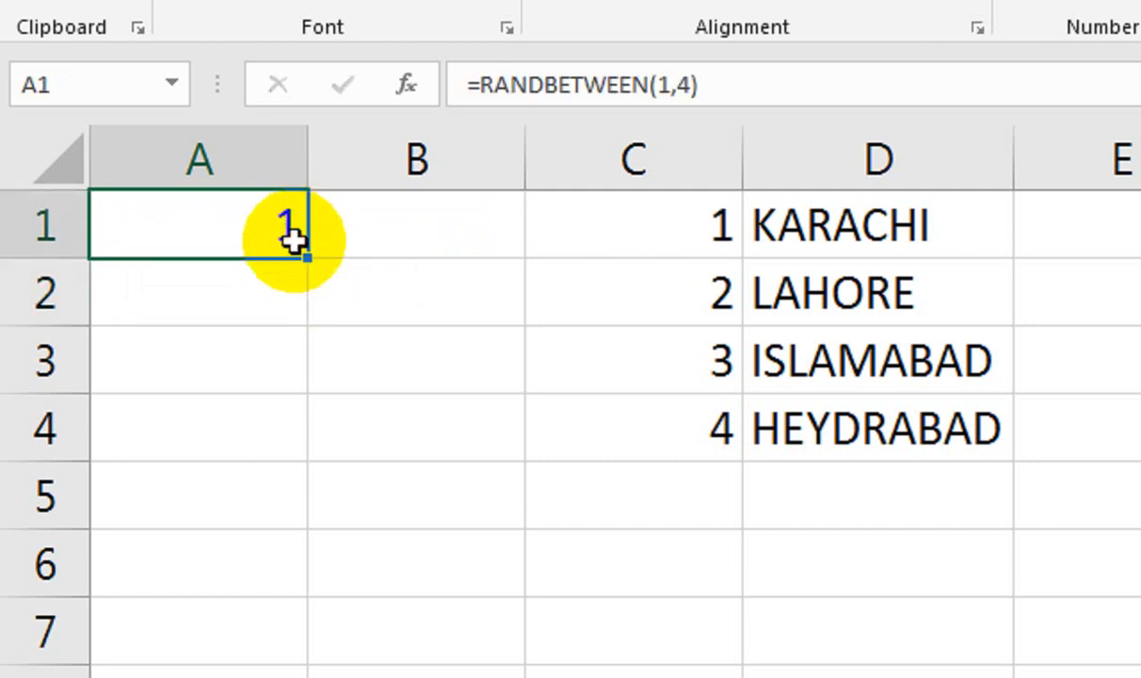
pyautogui.moveTo(306, 260); pyautogui.dragTo(271, 300)
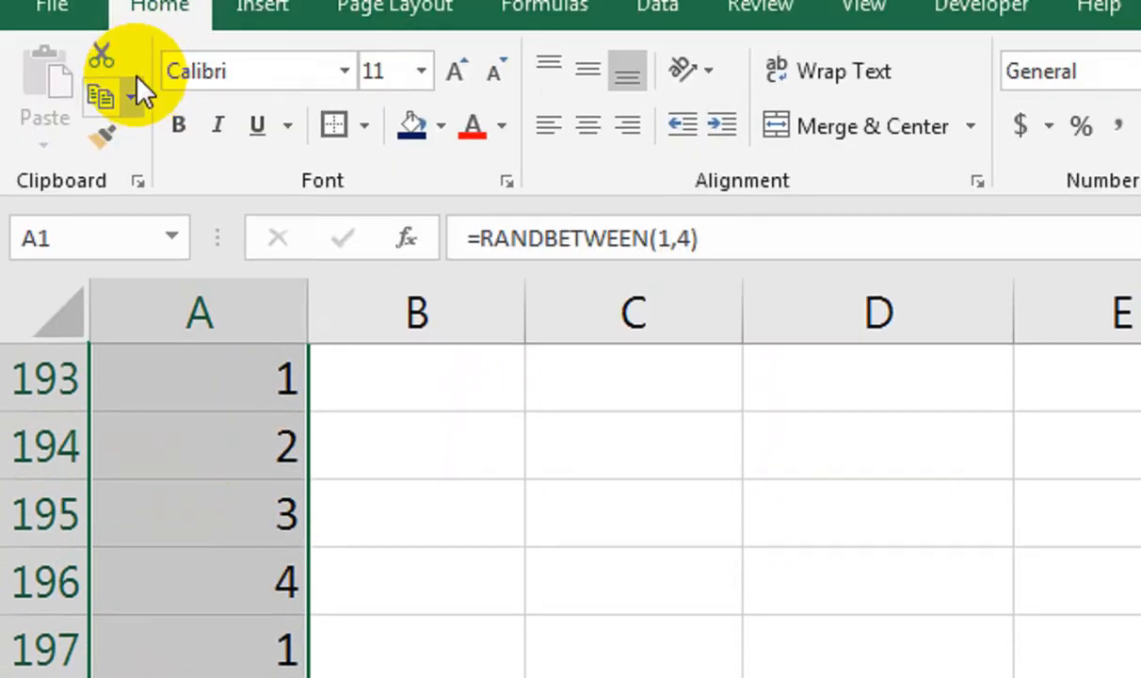
# Copy the random numbers in column A and paste them back as plain values.
pyautogui.click(131, 147)
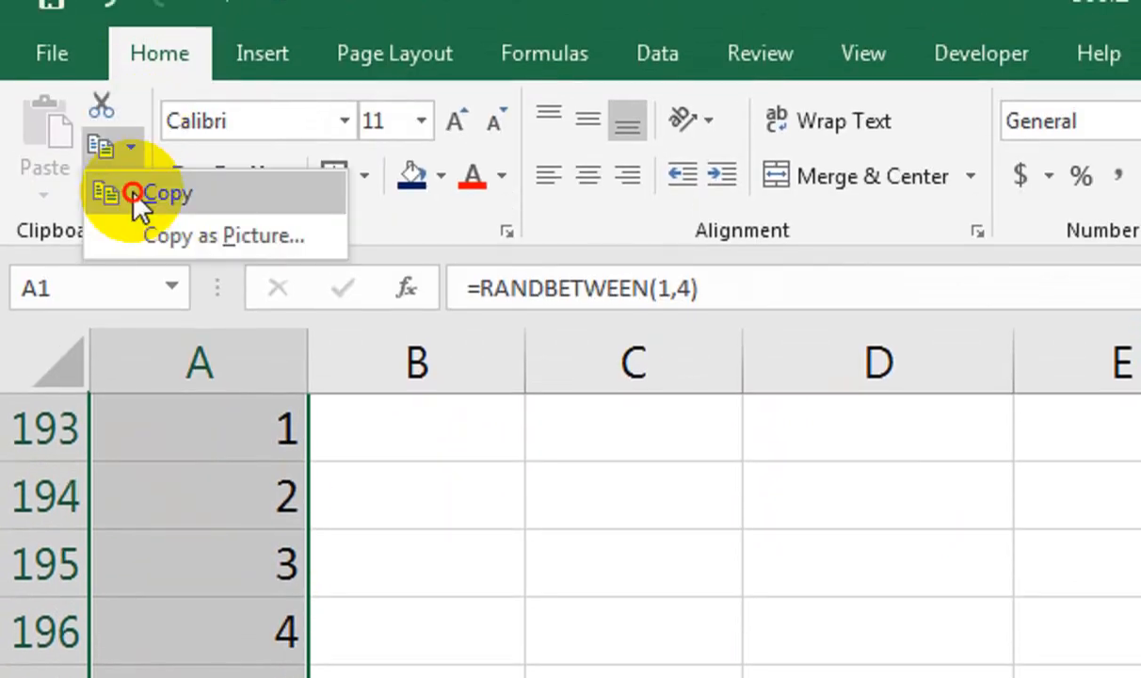
pyautogui.click(143, 193)
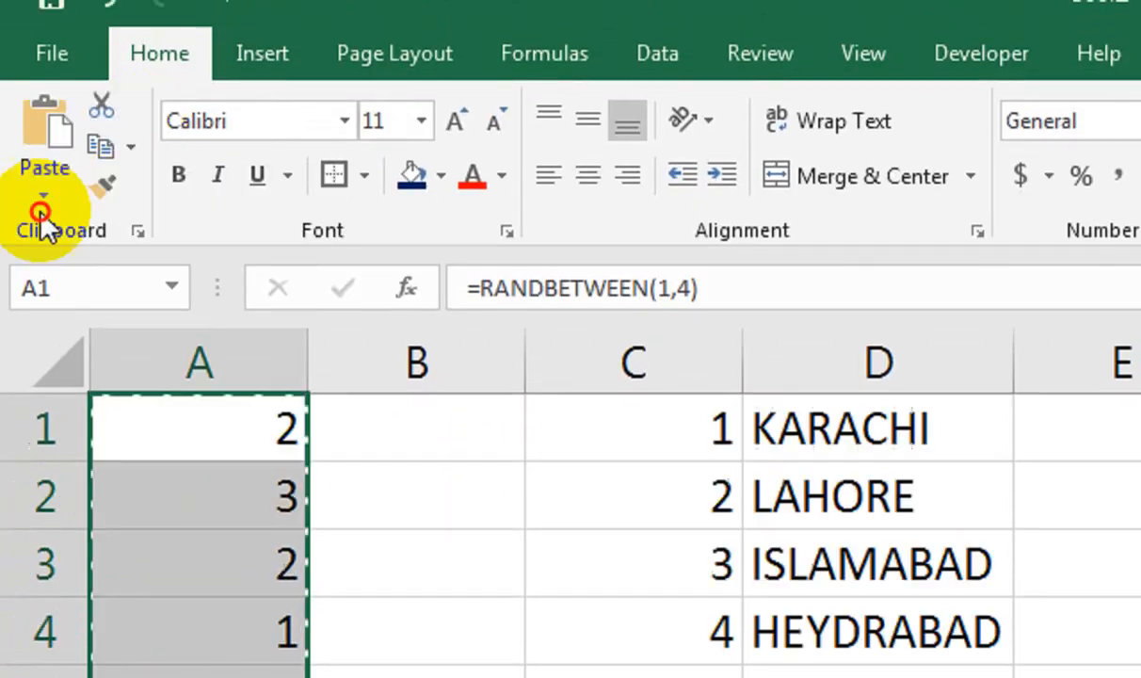
pyautogui.click(43, 193)
pyautogui.click(24, 431)
pyautogui.click(410, 429)
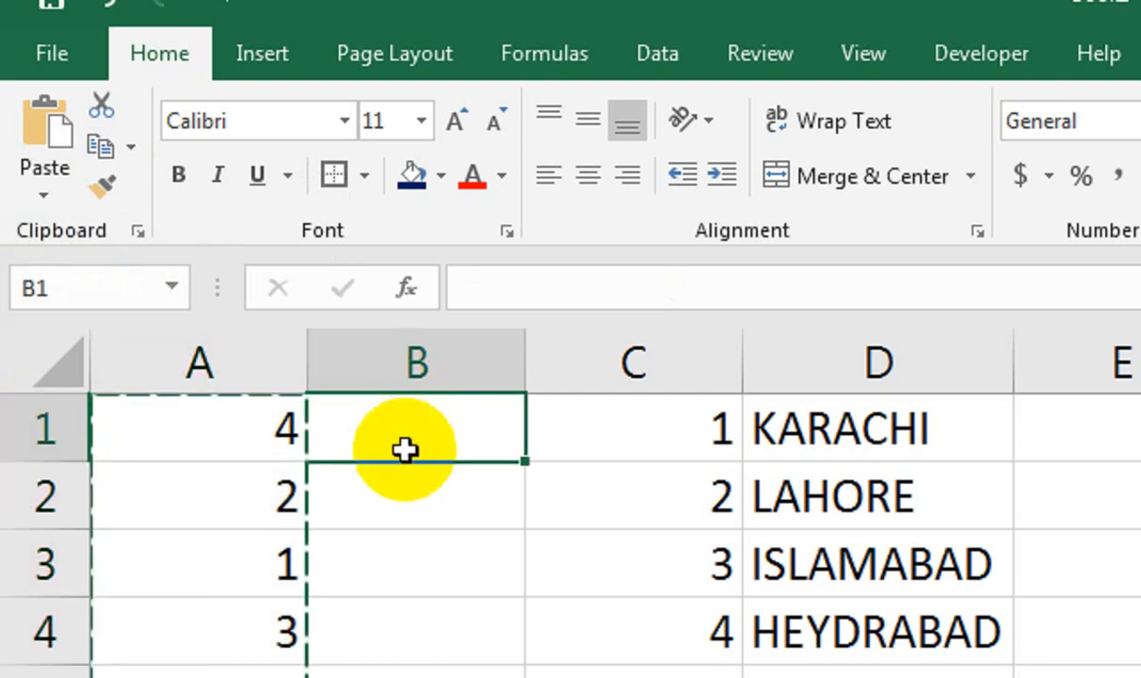
pyautogui.write('-')
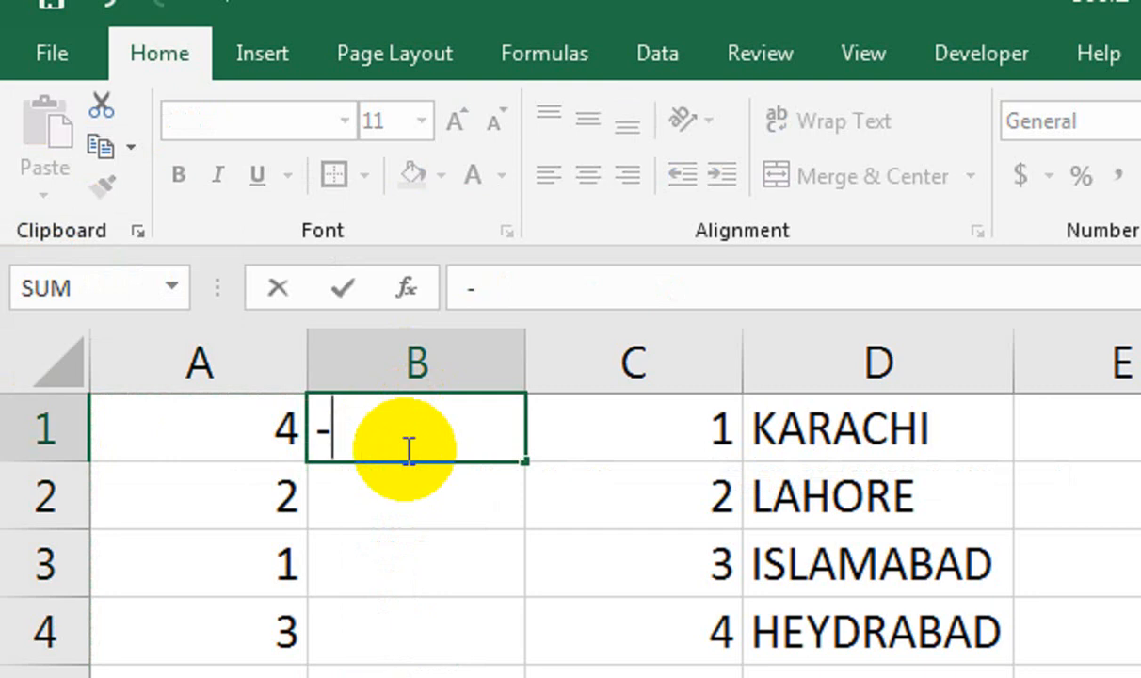
pyautogui.write('V=V')
# Begin =VLOOKUP in B1, fixing the leading sign and a first attempt at the table reference.
pyautogui.press('Tab')
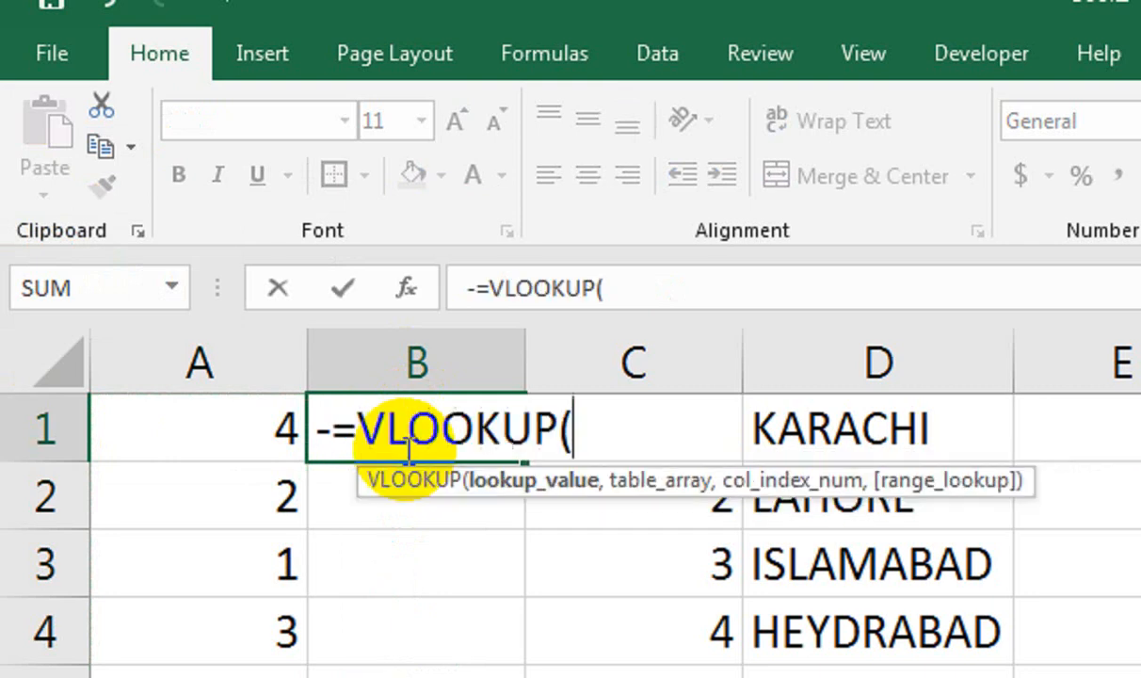
pyautogui.click(331, 431)
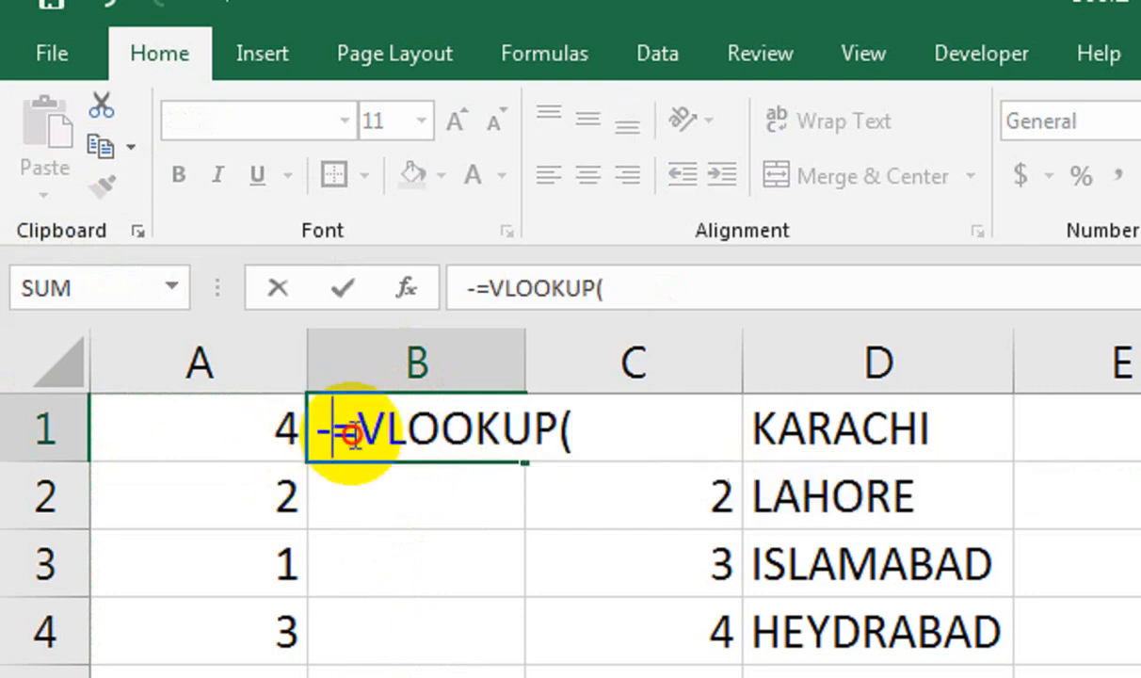
pyautogui.press('BackSpace')
pyautogui.write('=')
pyautogui.click(230, 438)
pyautogui.write(',')
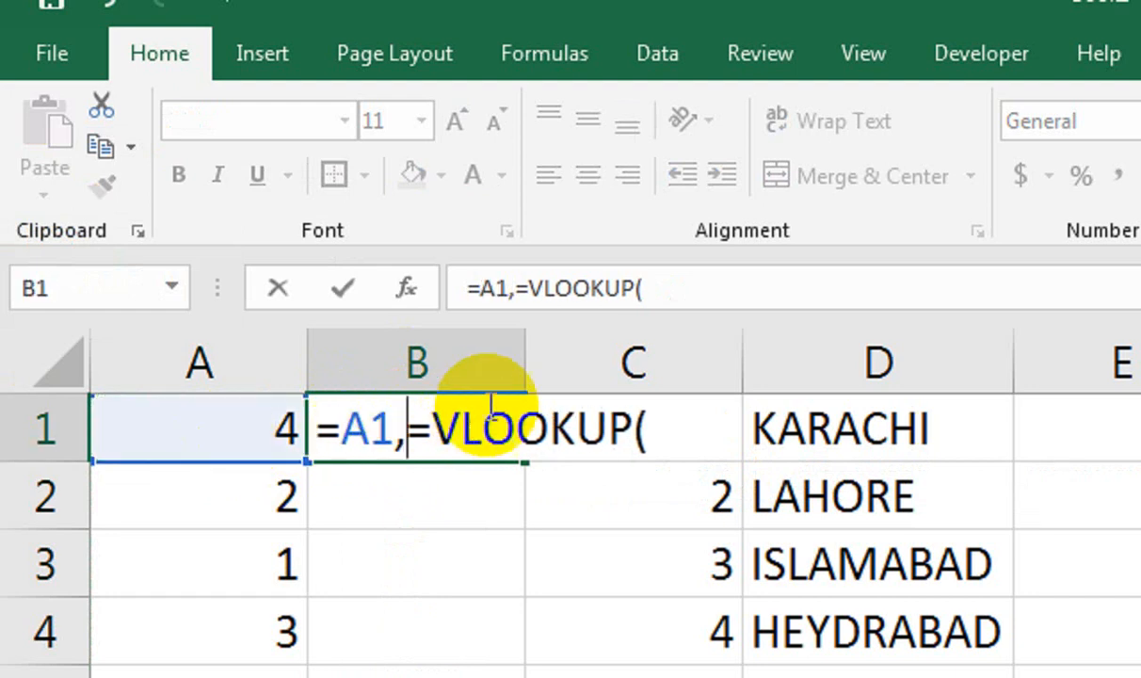
pyautogui.click(747, 426)
pyautogui.hotkey('ctrl', 'shift', 'Left')
pyautogui.hotkey('ctrl', 'shift', 'Down')
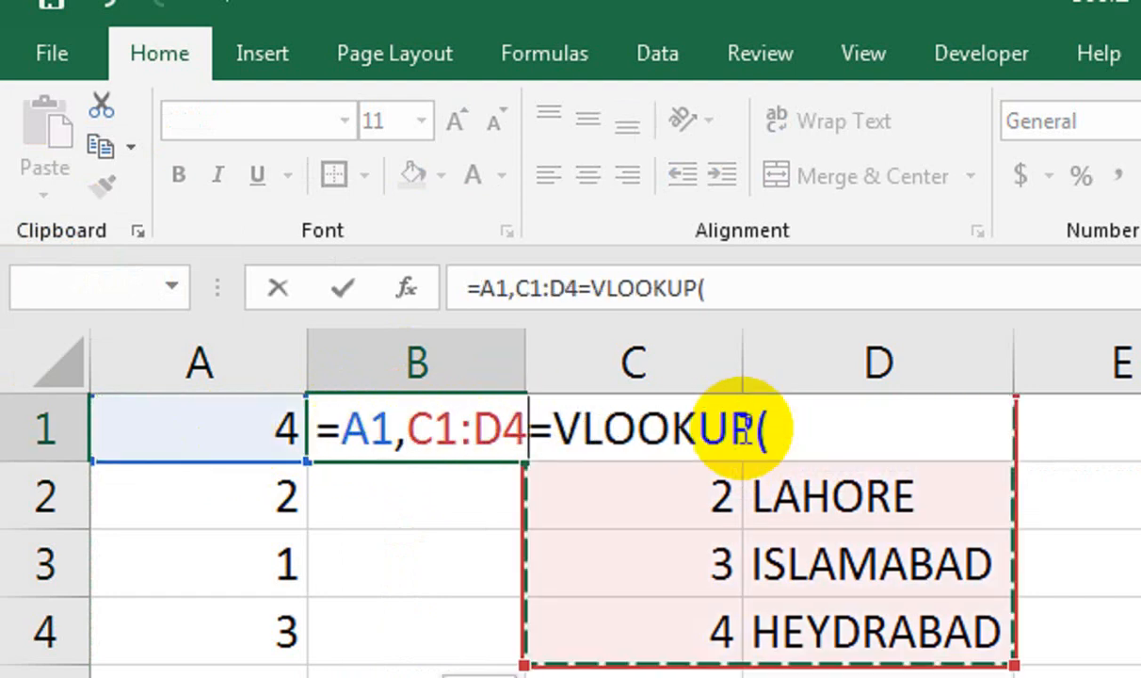
pyautogui.press('F4')
pyautogui.write(',')
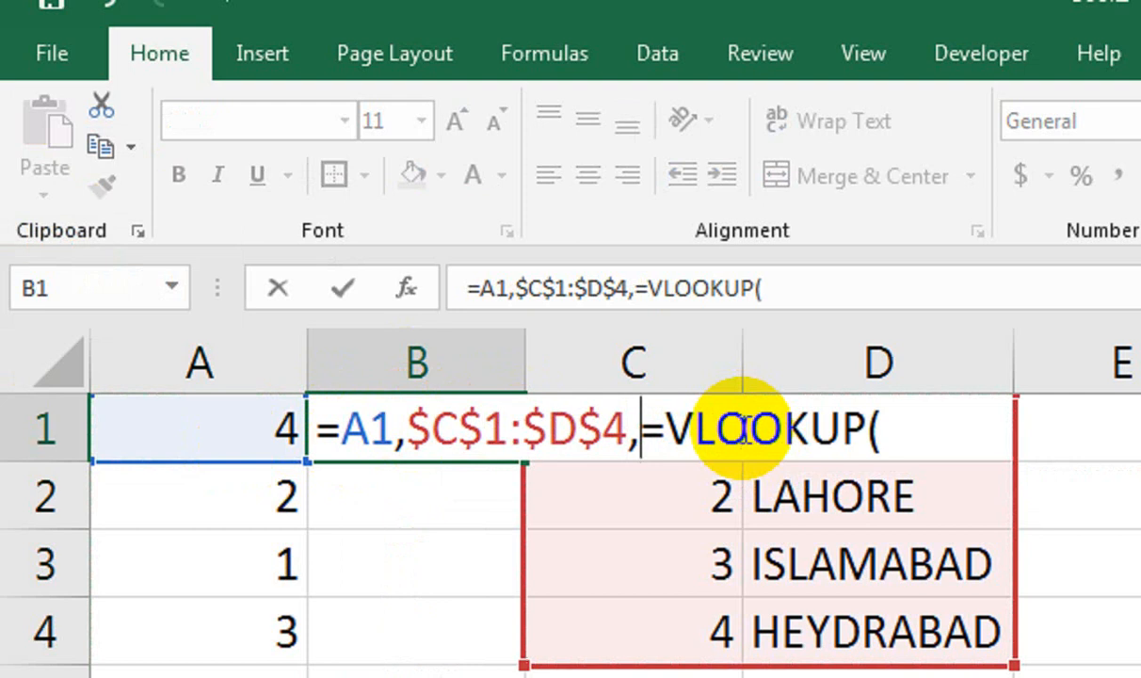
pyautogui.press('BackSpace')
pyautogui.press('BackSpace')
pyautogui.press('BackSpace')
pyautogui.press('BackSpace')
pyautogui.press('BackSpace')
pyautogui.press('BackSpace')
pyautogui.press('BackSpace')
pyautogui.press('BackSpace')
pyautogui.press('BackSpace')
pyautogui.press('BackSpace')
pyautogui.press('BackSpace')
pyautogui.press('BackSpace')
pyautogui.press('BackSpace')
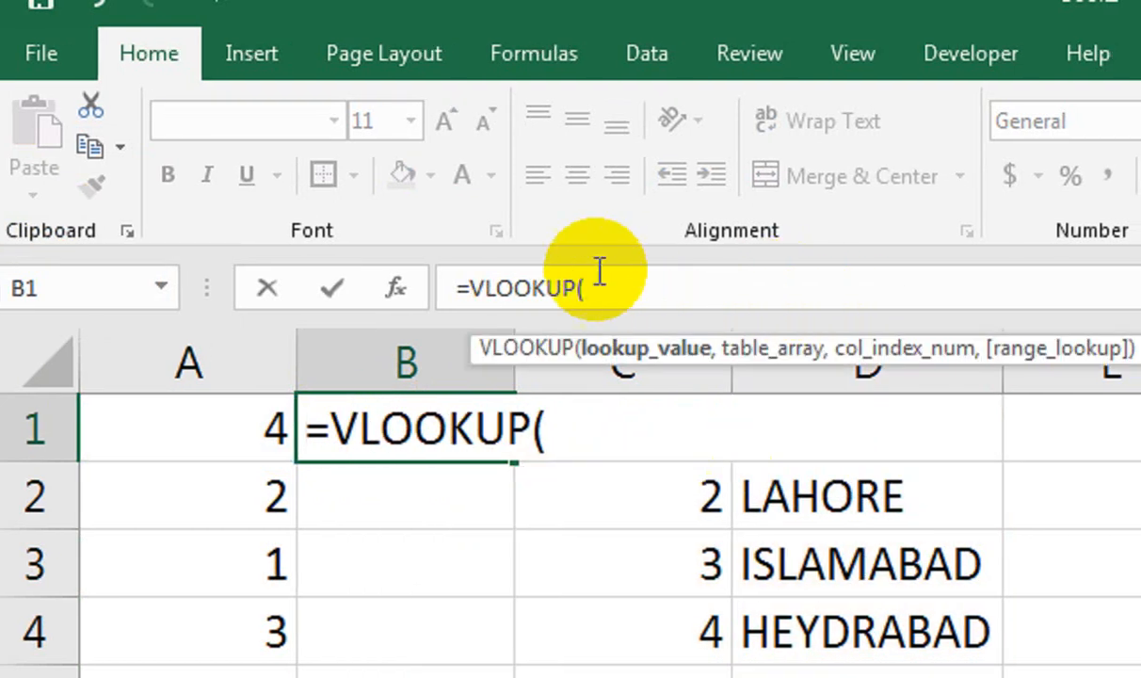
# Complete =VLOOKUP(A1,$C$1:$D$4,2,FALSE) in B1 and widen column B to fit.
pyautogui.click(232, 425)
pyautogui.write(',')
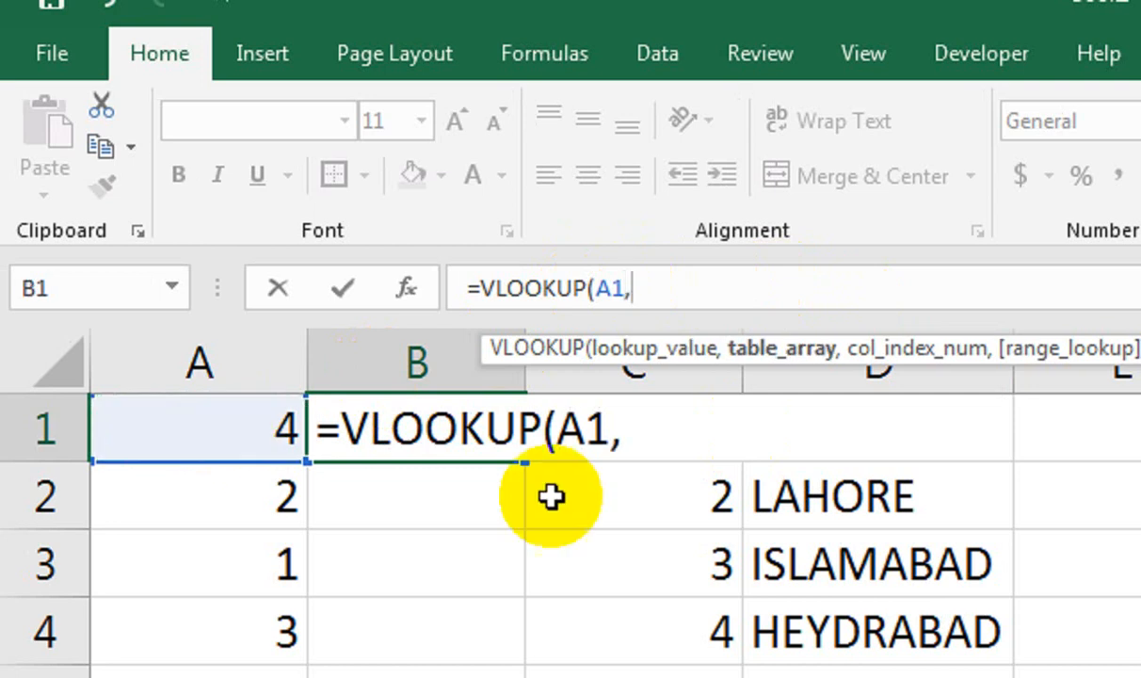
pyautogui.moveTo(831, 617); pyautogui.dragTo(690, 417)
pyautogui.moveTo(687, 344); pyautogui.dragTo(688, 341)
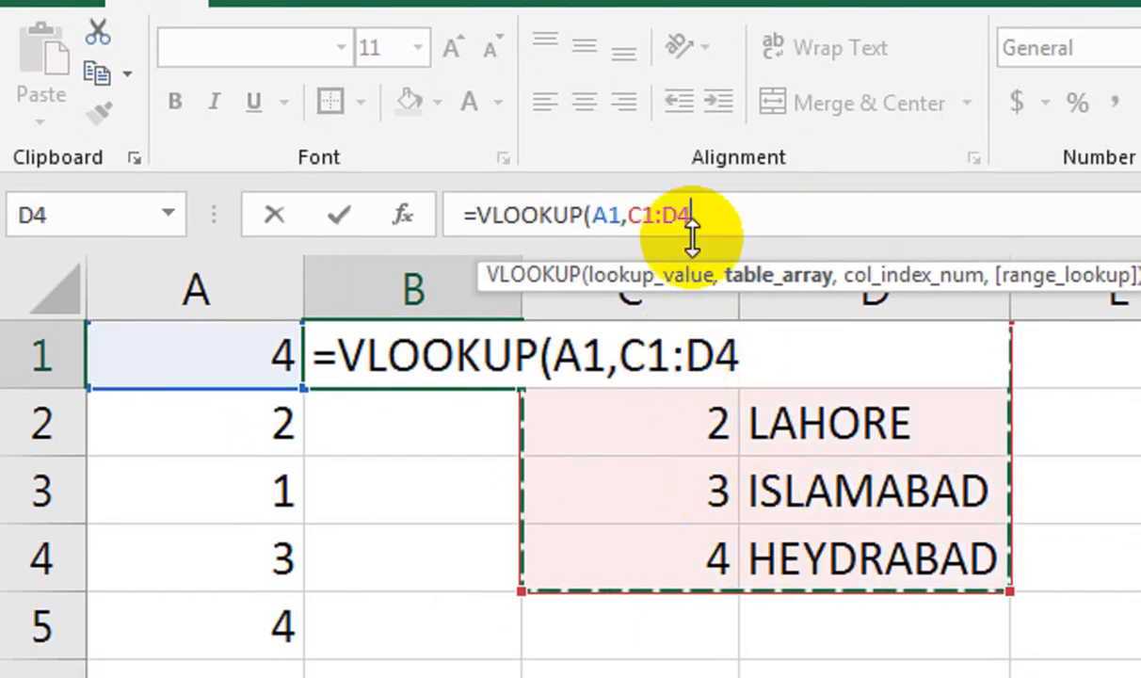
pyautogui.press('F4')
pyautogui.write(',')
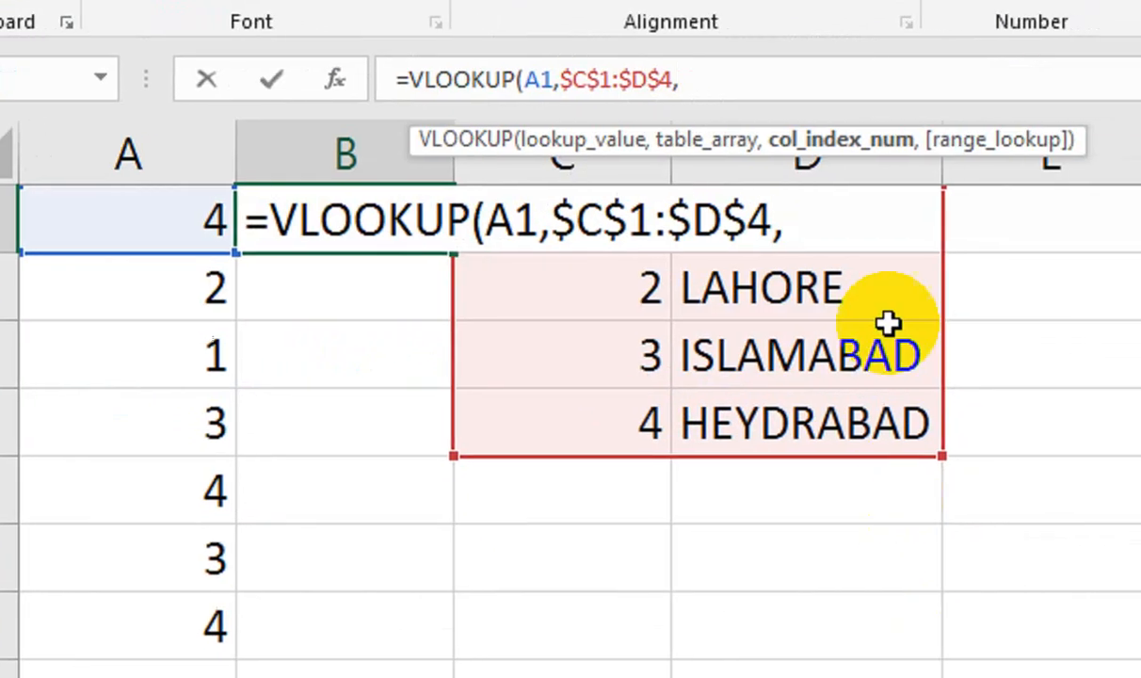
pyautogui.write('2,')
pyautogui.press('Down')
pyautogui.press('Tab')
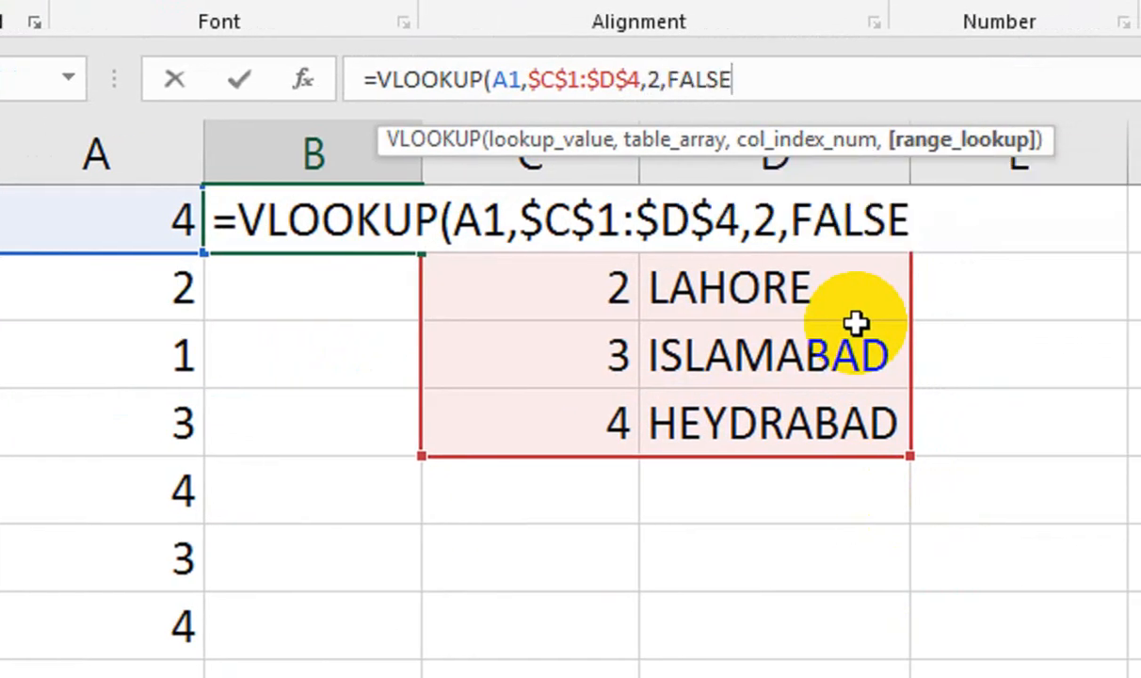
pyautogui.write(')')
pyautogui.press('Return')
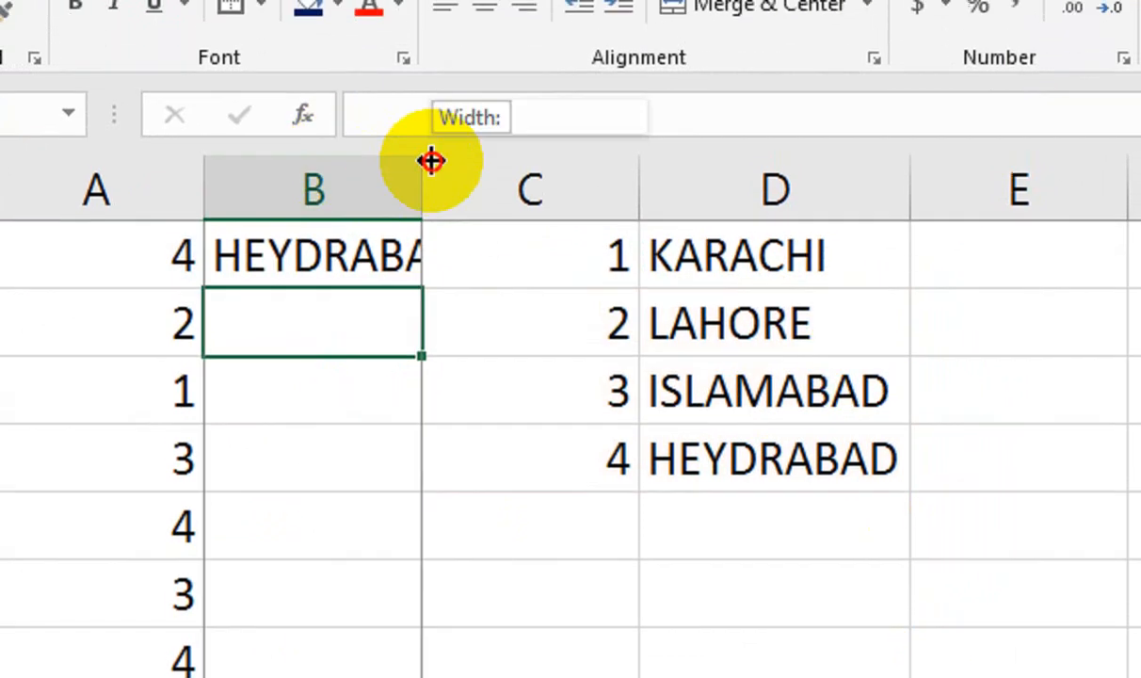
pyautogui.doubleClick(417, 162)
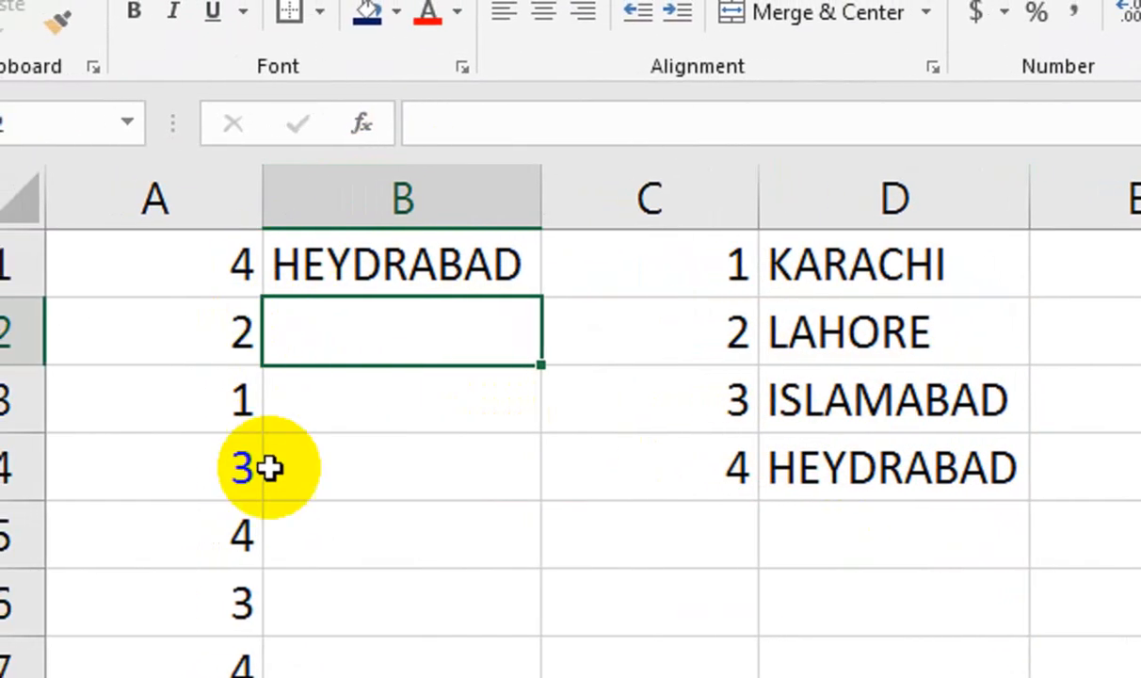
# Copy B1's lookup formula down column B and narrow column A.
pyautogui.click(458, 263)
pyautogui.doubleClick(539, 299)
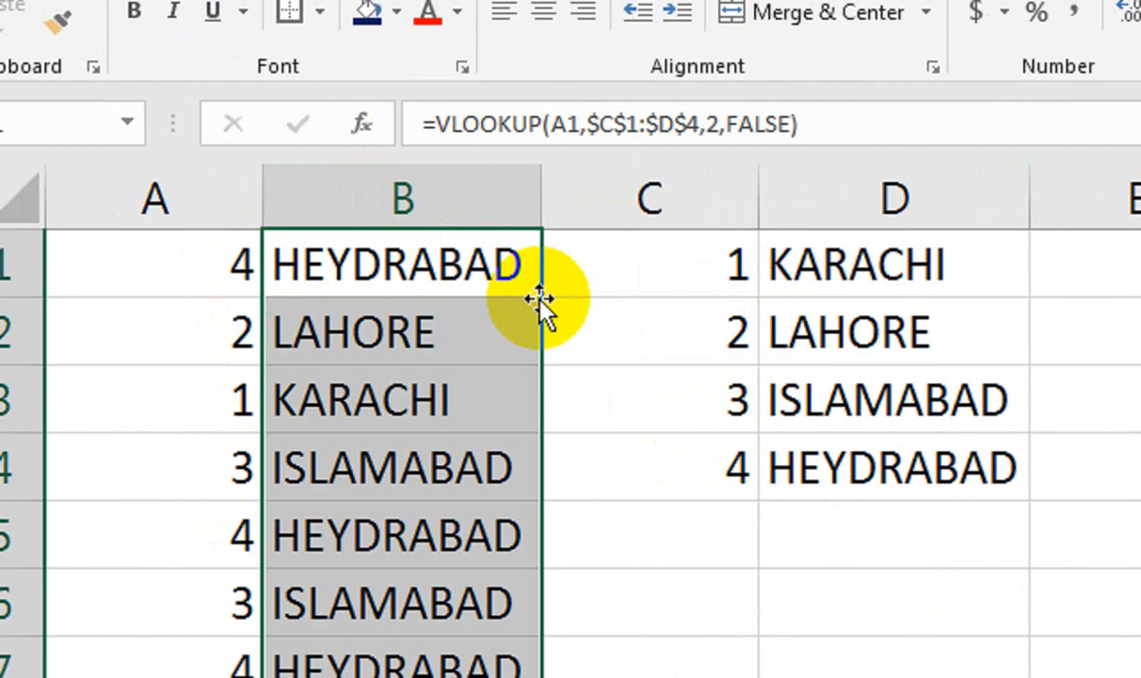
pyautogui.moveTo(266, 75); pyautogui.dragTo(99, 75)
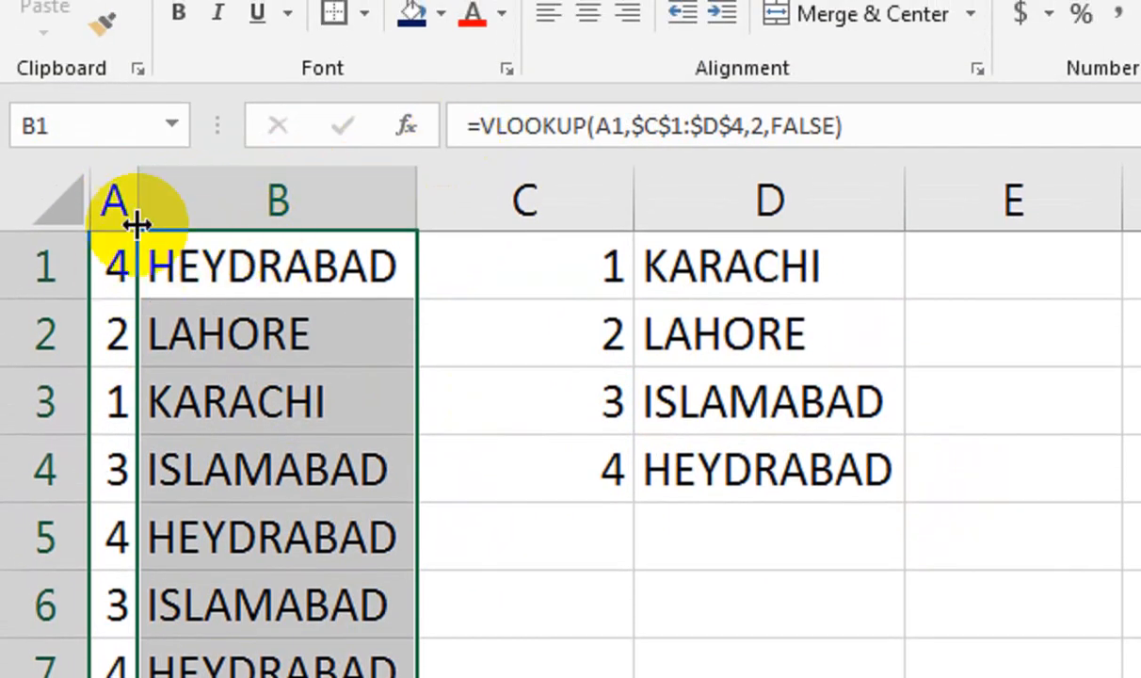
# Try deleting column A, undo it, then select all city results in column B.
pyautogui.click(123, 193)
pyautogui.rightClick(115, 199)
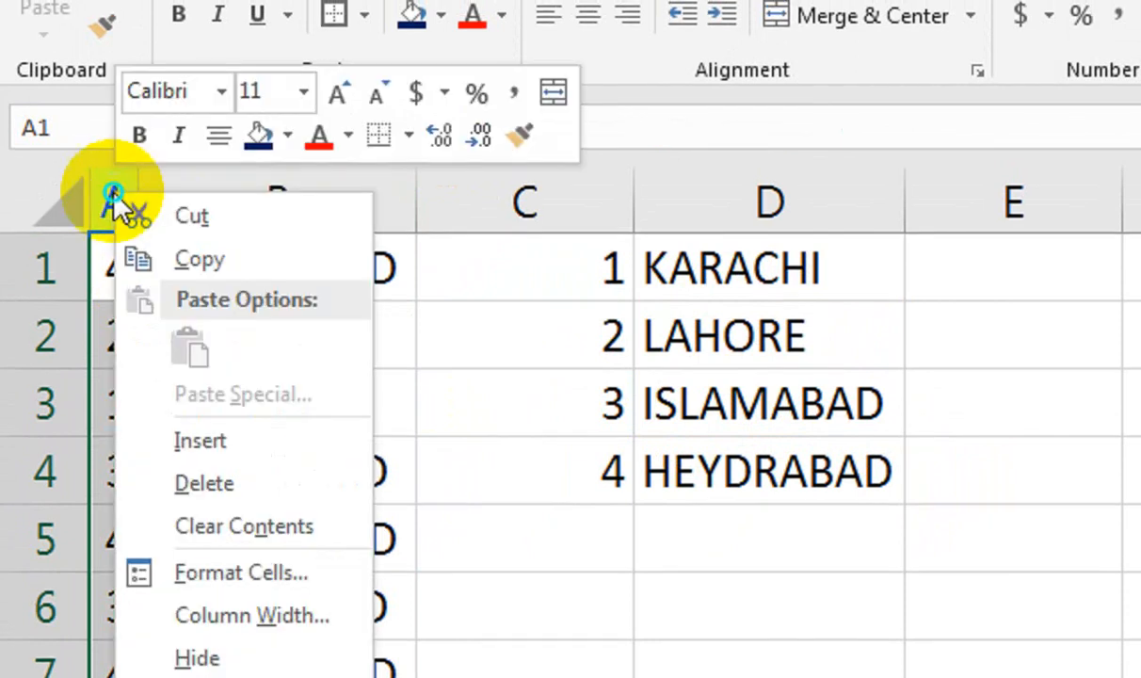
pyautogui.click(156, 481)
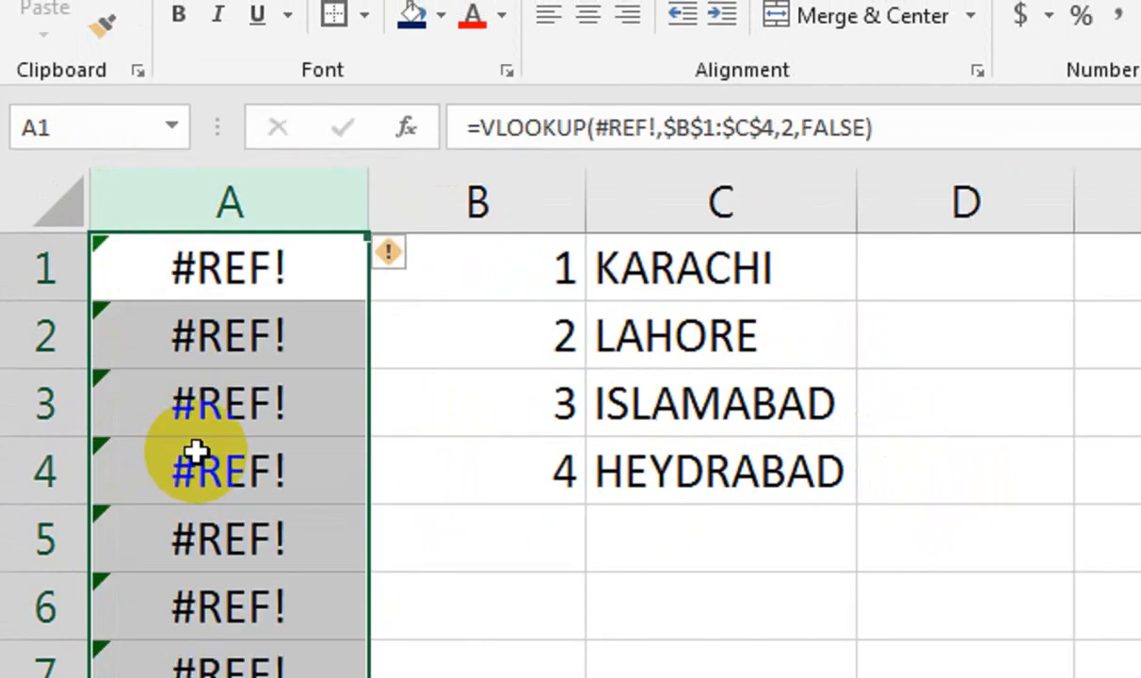
pyautogui.hotkey('ctrl', 'z')
pyautogui.click(321, 247)
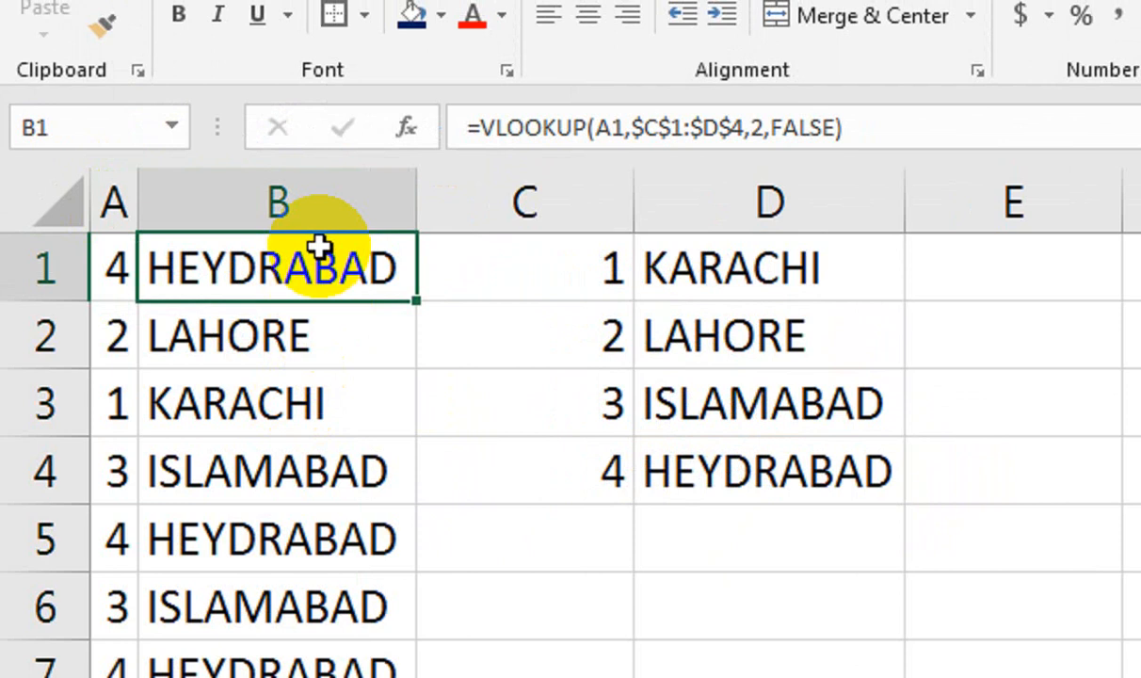
pyautogui.hotkey('ctrl', 'shift', 'Down')
pyautogui.click(130, 137)
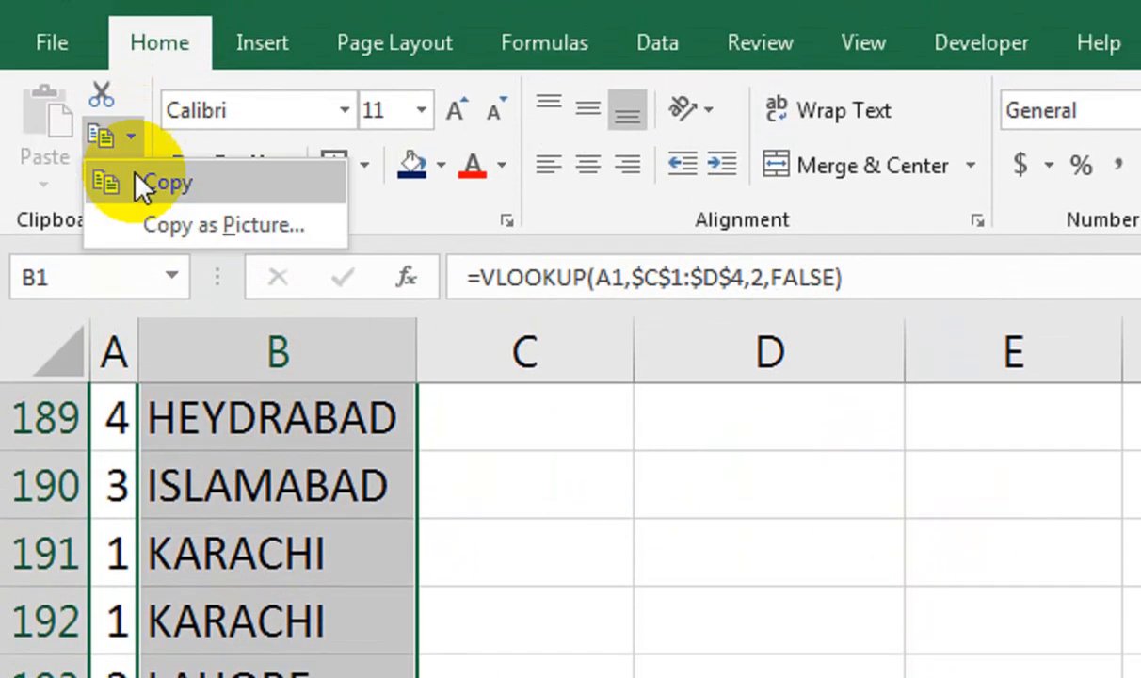
# Paste the city names back as values and delete the random-number column A.
pyautogui.click(160, 184)
pyautogui.click(44, 181)
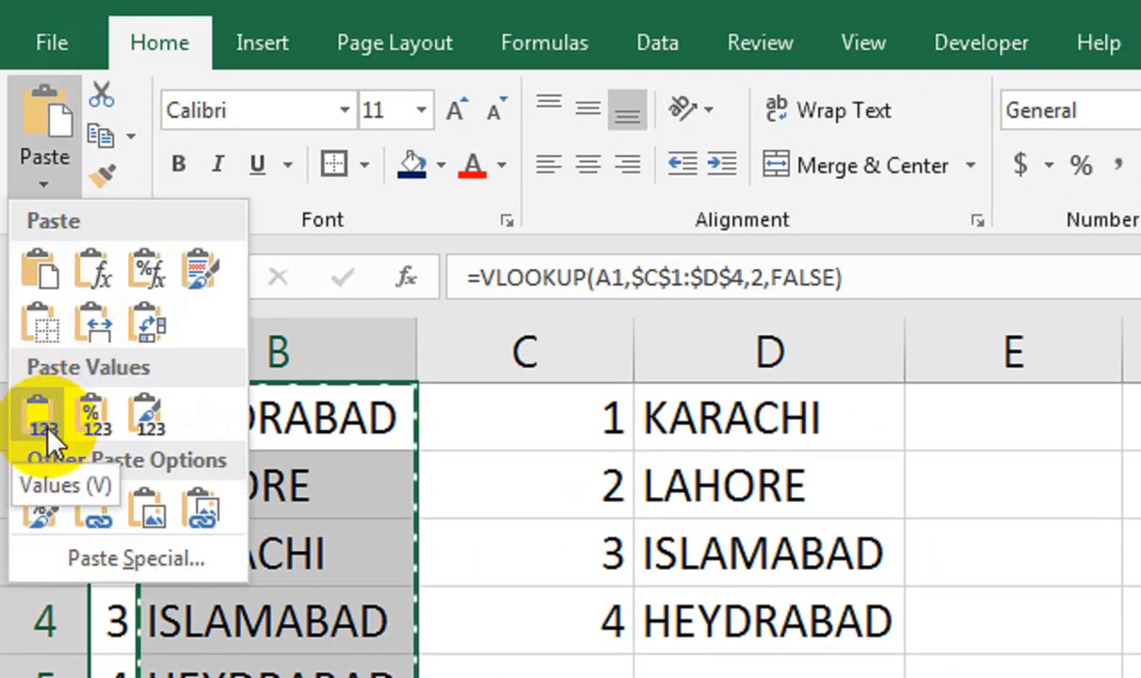
pyautogui.click(44, 403)
pyautogui.rightClick(121, 352)
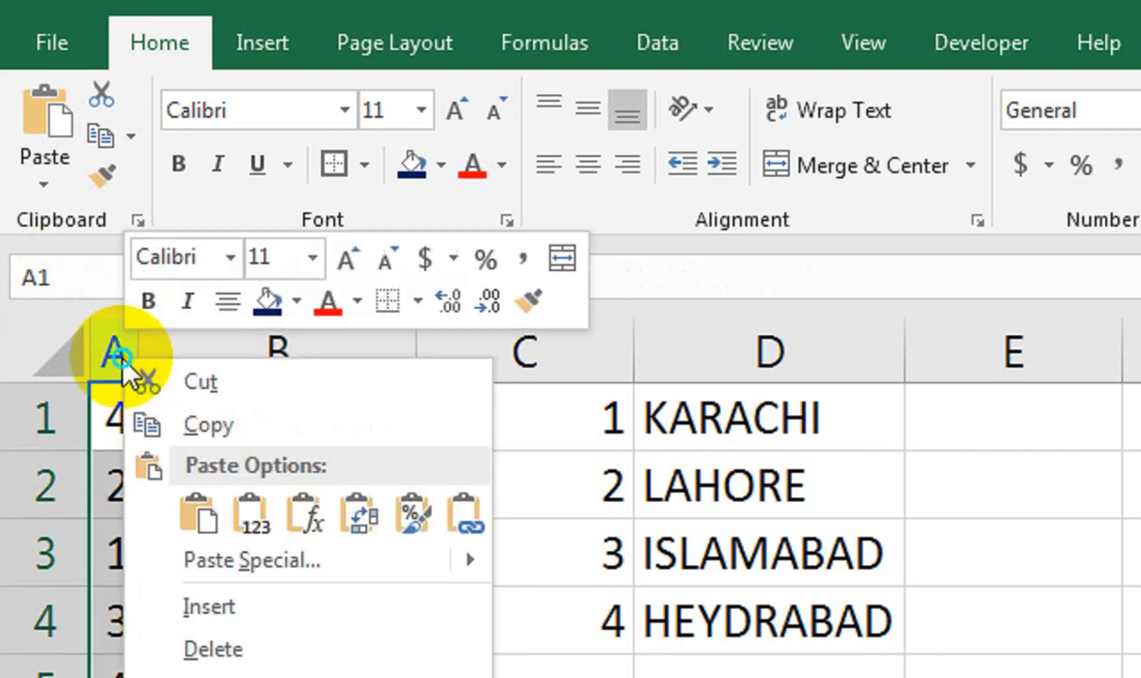
pyautogui.click(275, 655)
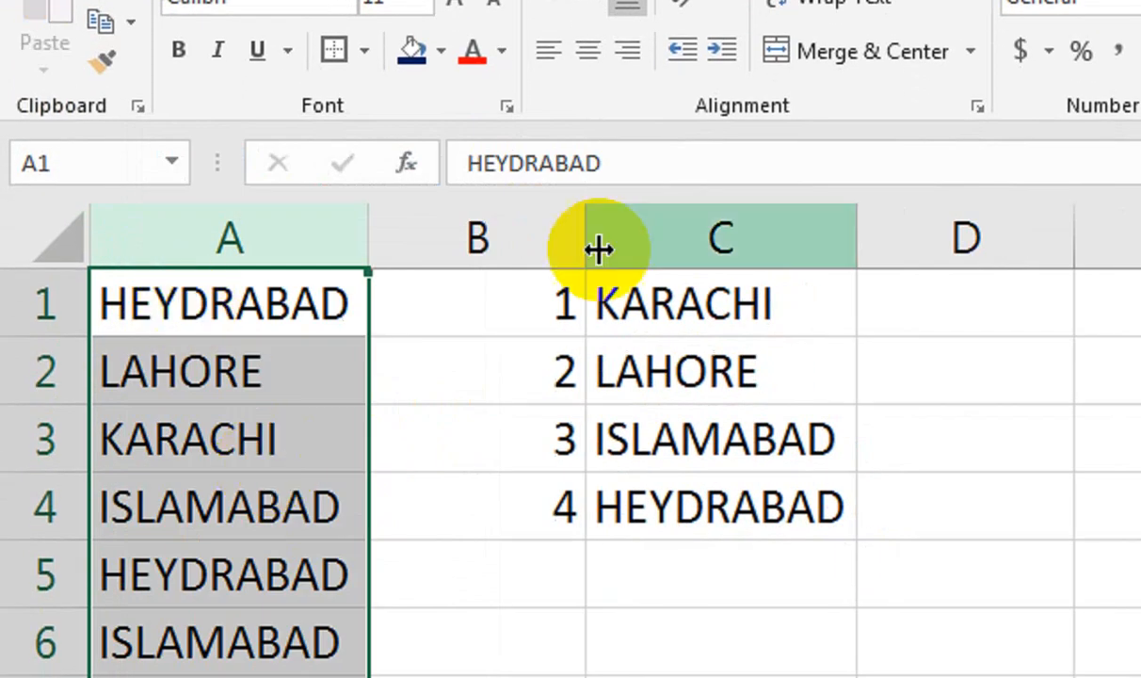
# Clear the leftover B1:C4 lookup table with Clear All.
pyautogui.moveTo(576, 241); pyautogui.dragTo(657, 235)
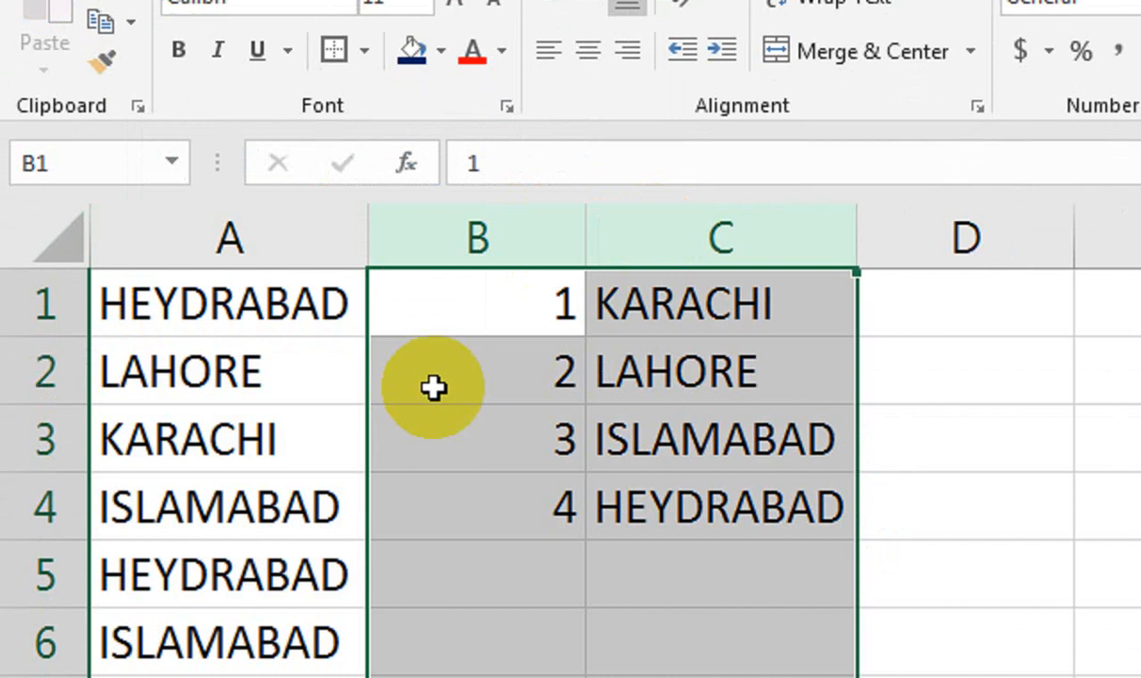
pyautogui.click(293, 301)
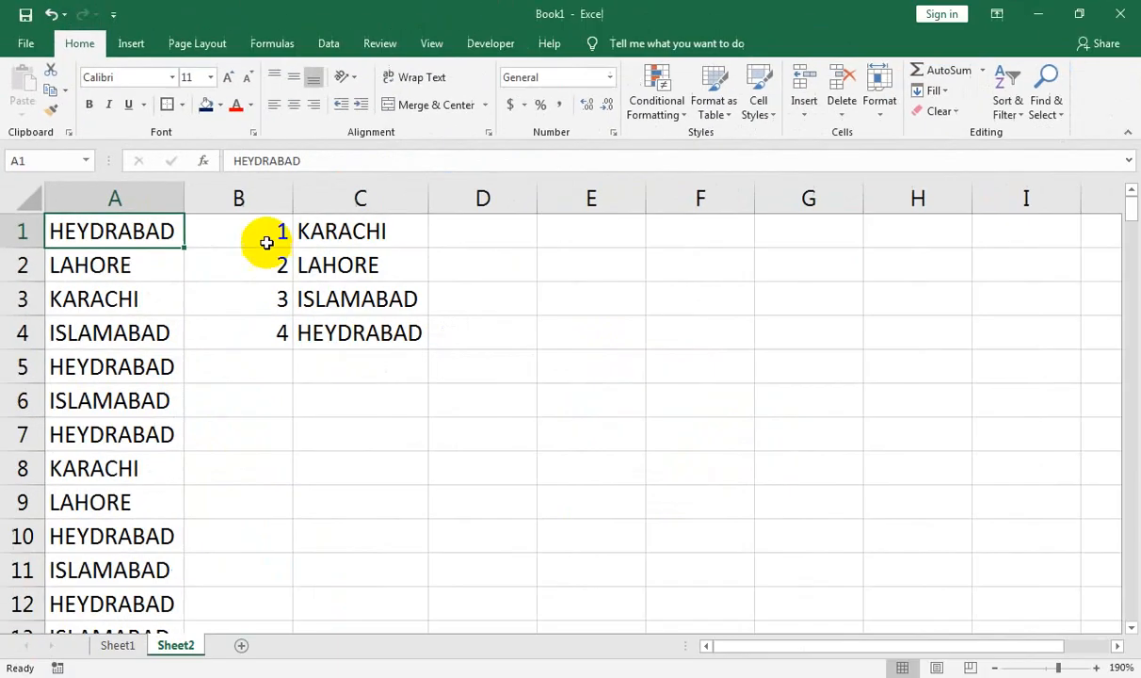
pyautogui.moveTo(266, 243); pyautogui.dragTo(313, 333)
pyautogui.click(935, 111)
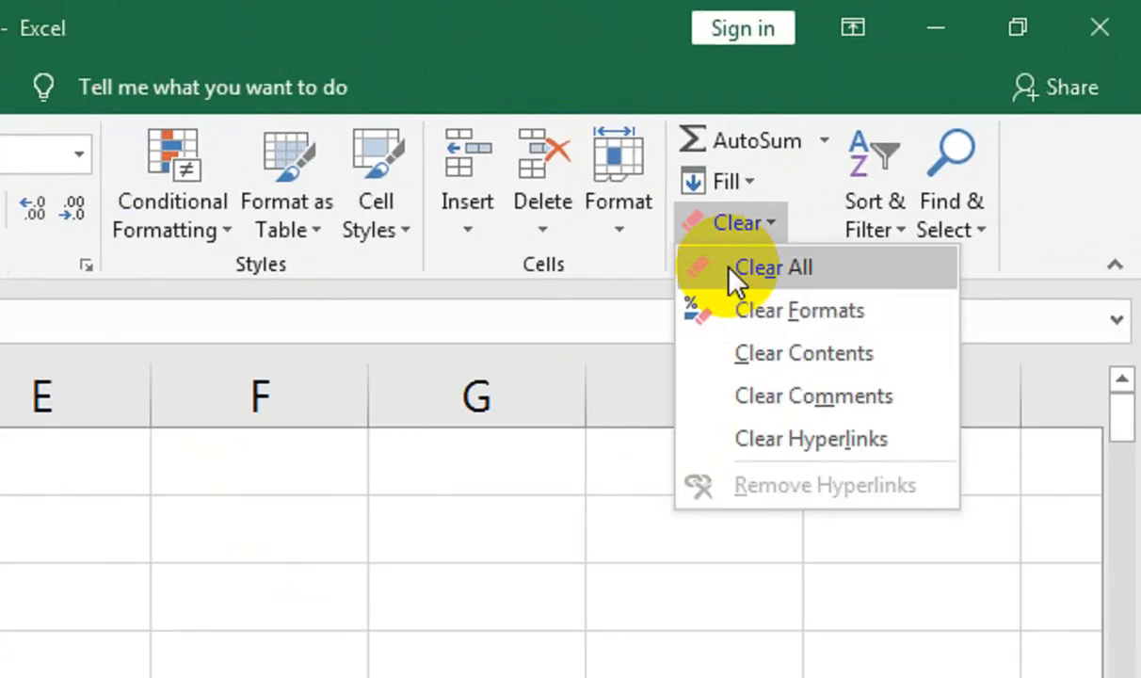
pyautogui.click(731, 268)
pyautogui.click(179, 333)
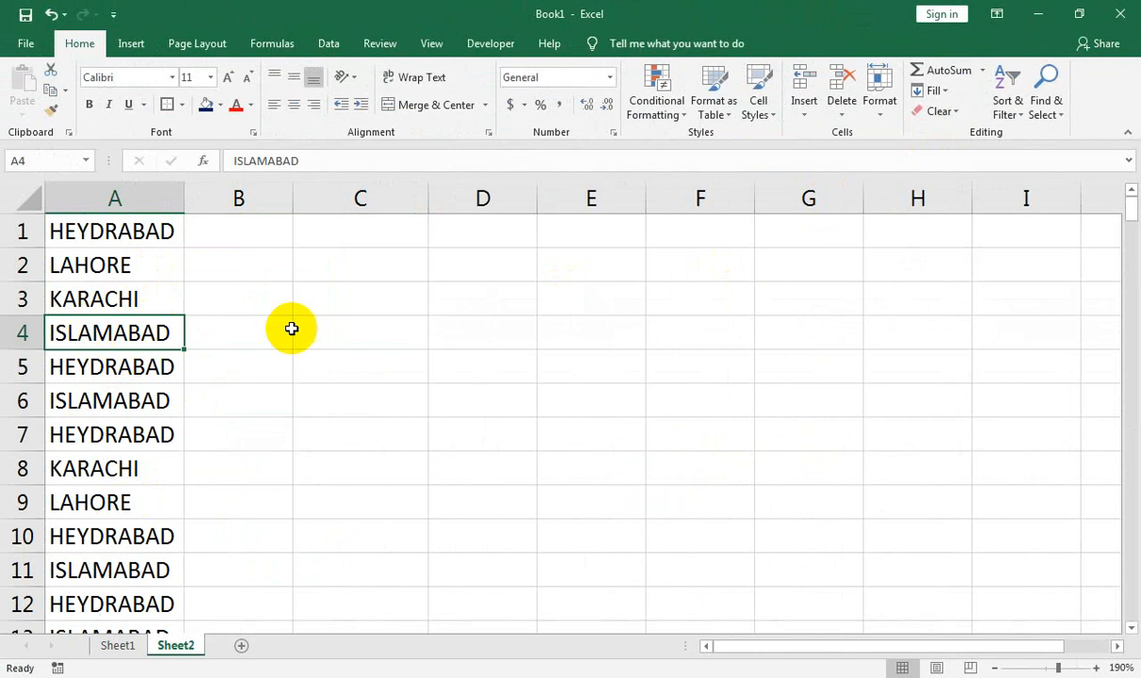
# Select cell D5, leaving the finished city list in column A untouched.
pyautogui.click(454, 352)
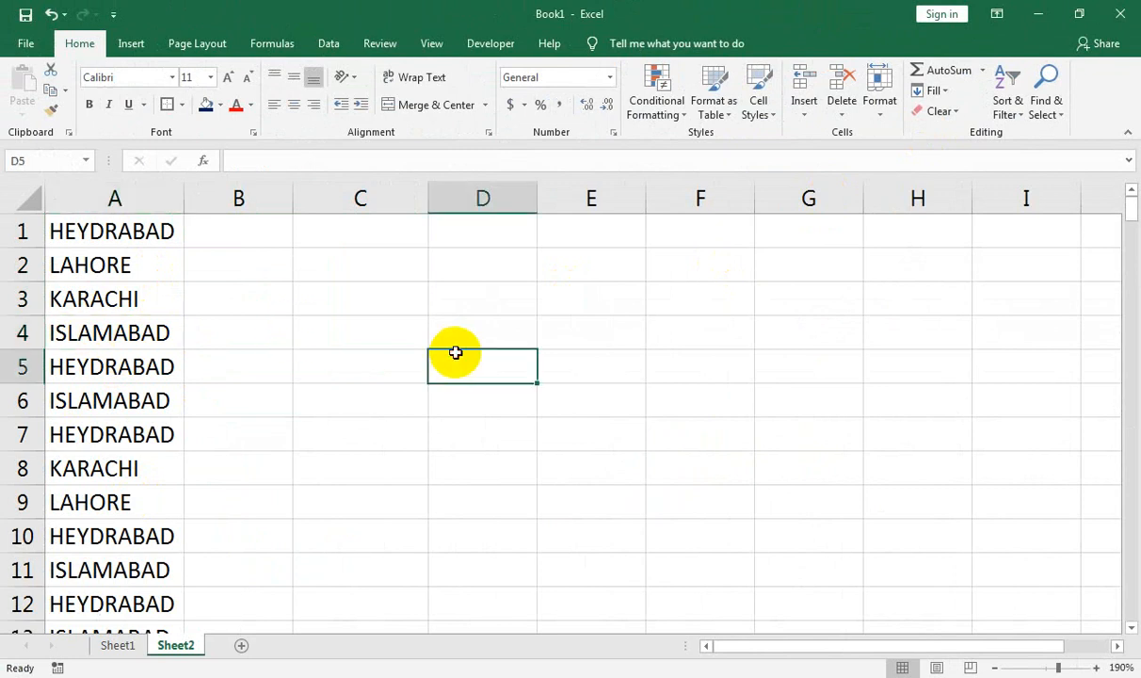